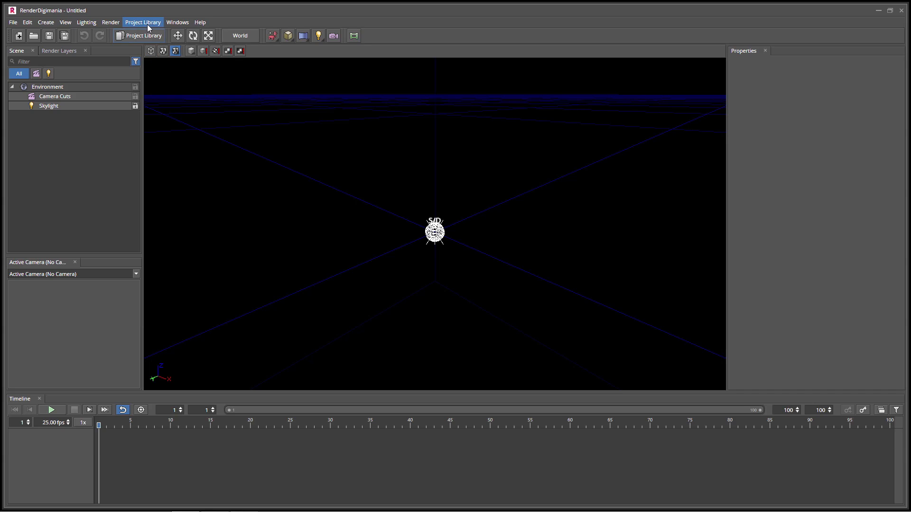
Open the recent scene file Tutorial_1.rdm
{"action": "left_click", "coordinate": [162, 53]}
{"action": "left_click", "coordinate": [239, 196]}
{"action": "left_click", "coordinate": [14, 23]}
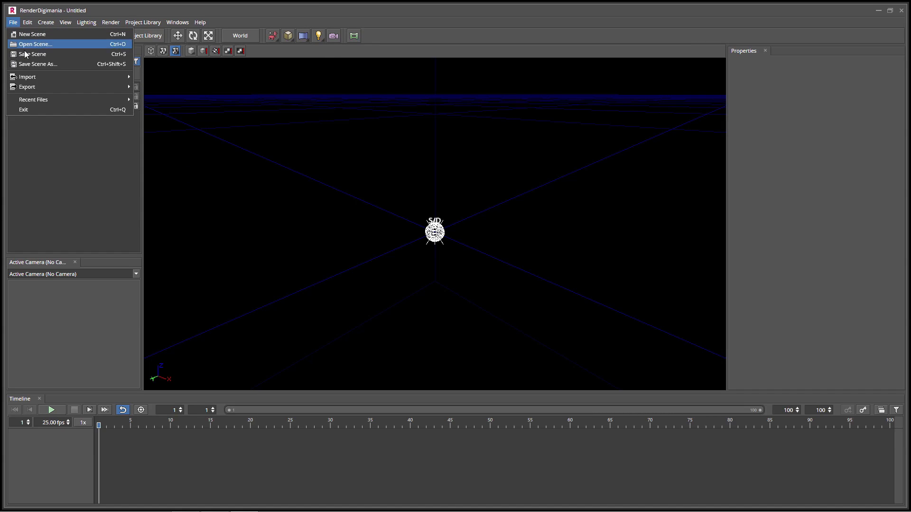
{"action": "mouse_move", "coordinate": [39, 100]}
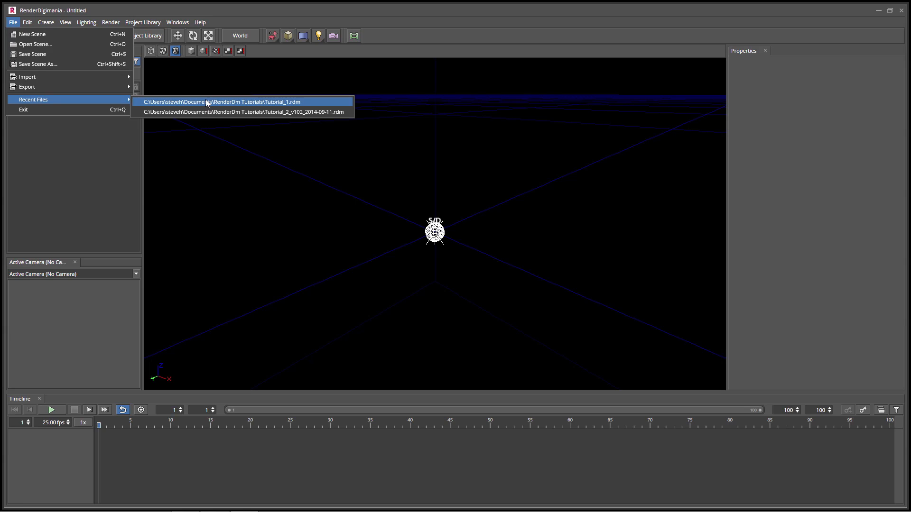
{"action": "left_click", "coordinate": [206, 101]}
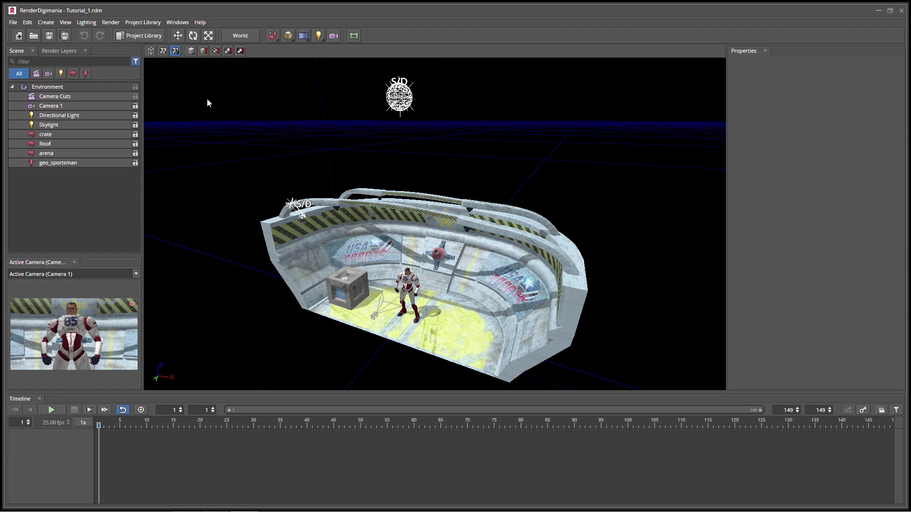
Set the Skylight's upper brightness and lower brightness to 2% each
{"action": "scroll", "coordinate": [380, 169], "scroll_direction": "up", "scroll_amount": 4}
{"action": "middle_click_drag", "start_coordinate": [392, 290], "coordinate": [337, 276]}
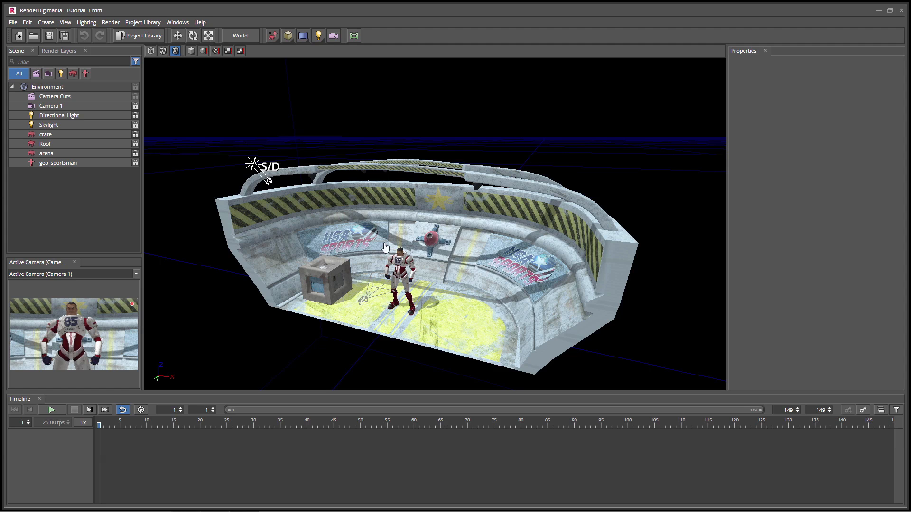
{"action": "scroll", "coordinate": [395, 257], "scroll_direction": "down", "scroll_amount": 5}
{"action": "scroll", "coordinate": [396, 258], "scroll_direction": "down", "scroll_amount": 1}
{"action": "middle_click_drag", "start_coordinate": [347, 151], "coordinate": [349, 166]}
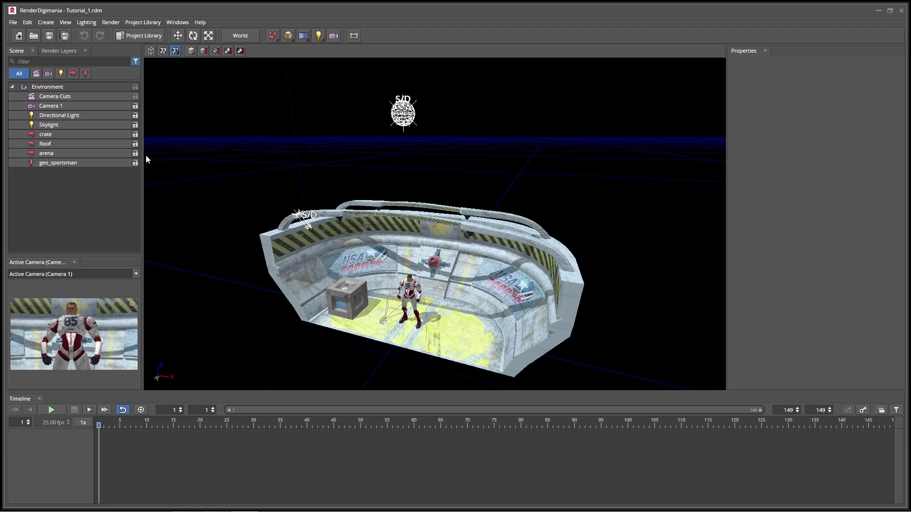
{"action": "left_click", "coordinate": [47, 125]}
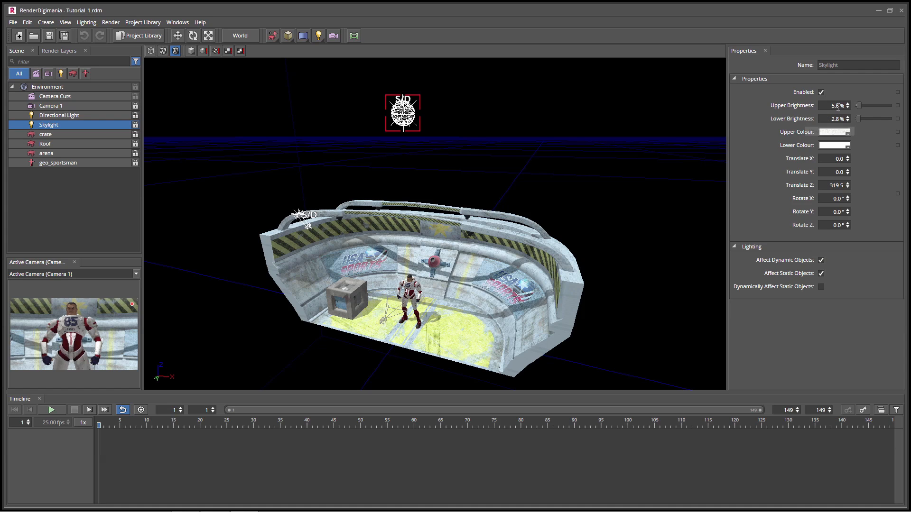
{"action": "mouse_move", "coordinate": [830, 106]}
{"action": "left_mouse_down"}
{"action": "mouse_move", "coordinate": [839, 106]}
{"action": "mouse_move", "coordinate": [839, 119]}
{"action": "left_mouse_up"}
{"action": "type", "text": "2"}
{"action": "left_click", "coordinate": [832, 120]}
{"action": "type", "text": "2"}
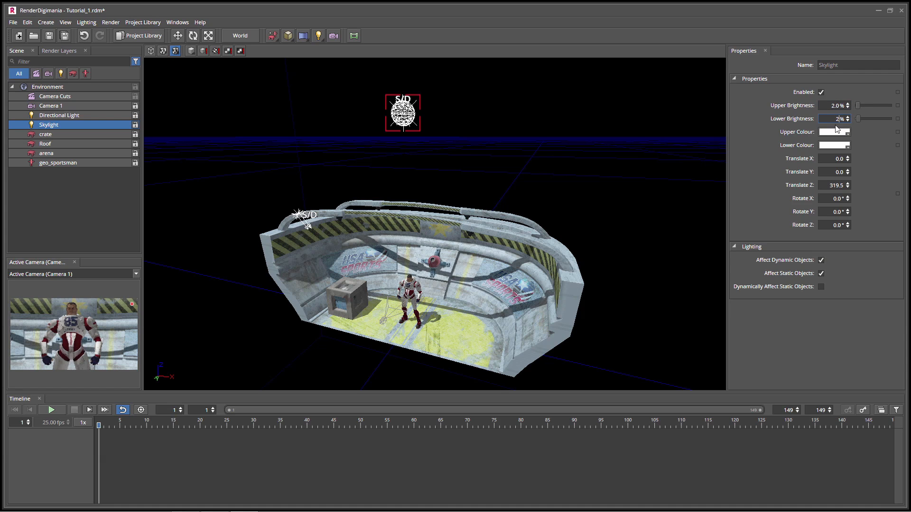
Raise the Environment's dynamic lighting shadow sharpness to 97%
{"action": "middle_click_drag", "start_coordinate": [451, 338], "coordinate": [460, 300]}
{"action": "right_click_drag", "start_coordinate": [462, 212], "coordinate": [470, 316]}
{"action": "mouse_move", "coordinate": [526, 313]}
{"action": "left_mouse_down", "text": "alt"}
{"action": "mouse_move", "coordinate": [515, 320]}
{"action": "mouse_move", "coordinate": [531, 320]}
{"action": "left_mouse_up", "text": "alt"}
{"action": "right_click_drag", "start_coordinate": [531, 319], "coordinate": [529, 323]}
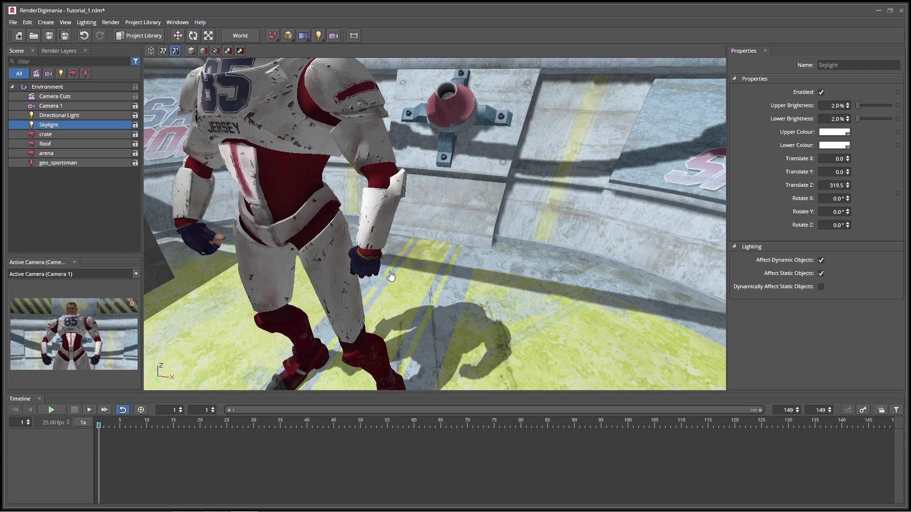
{"action": "left_click", "coordinate": [106, 224]}
{"action": "left_click", "coordinate": [49, 86]}
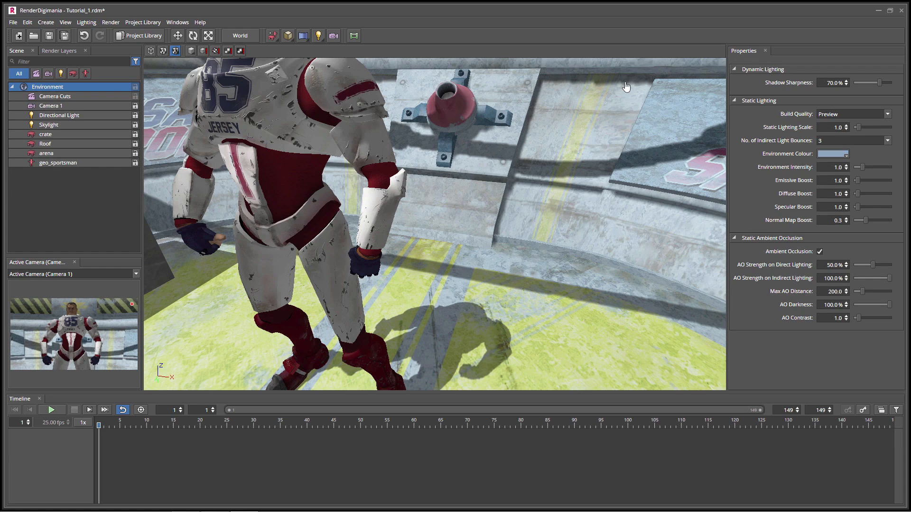
{"action": "left_click", "coordinate": [847, 81]}
{"action": "left_click", "coordinate": [847, 81]}
{"action": "left_click", "coordinate": [847, 81]}
{"action": "left_click", "coordinate": [847, 80]}
{"action": "left_click", "coordinate": [847, 81]}
{"action": "left_click", "coordinate": [847, 81]}
{"action": "left_click", "coordinate": [847, 81]}
{"action": "left_click", "coordinate": [847, 80]}
{"action": "left_click", "coordinate": [847, 81]}
{"action": "left_click", "coordinate": [847, 81]}
{"action": "left_click", "coordinate": [847, 81]}
{"action": "left_click", "coordinate": [847, 81]}
{"action": "left_click", "coordinate": [847, 81]}
{"action": "left_click", "coordinate": [847, 81]}
{"action": "left_click", "coordinate": [847, 80]}
{"action": "left_click", "coordinate": [847, 82]}
{"action": "left_click", "coordinate": [847, 82]}
{"action": "left_click", "coordinate": [847, 81]}
{"action": "left_click", "coordinate": [847, 82]}
{"action": "left_click", "coordinate": [847, 82]}
{"action": "left_click", "coordinate": [847, 82]}
{"action": "left_click", "coordinate": [847, 82]}
{"action": "left_click", "coordinate": [847, 81]}
{"action": "left_click", "coordinate": [847, 81]}
{"action": "left_click", "coordinate": [847, 81]}
{"action": "left_click", "coordinate": [847, 81]}
{"action": "left_click", "coordinate": [847, 81]}
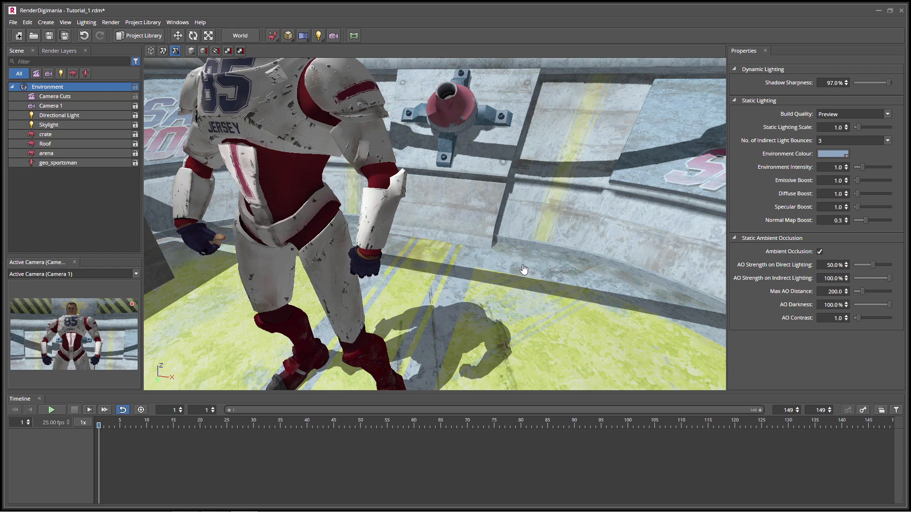
Add a point light to the scene
{"action": "scroll", "coordinate": [505, 284], "scroll_direction": "down", "scroll_amount": 10}
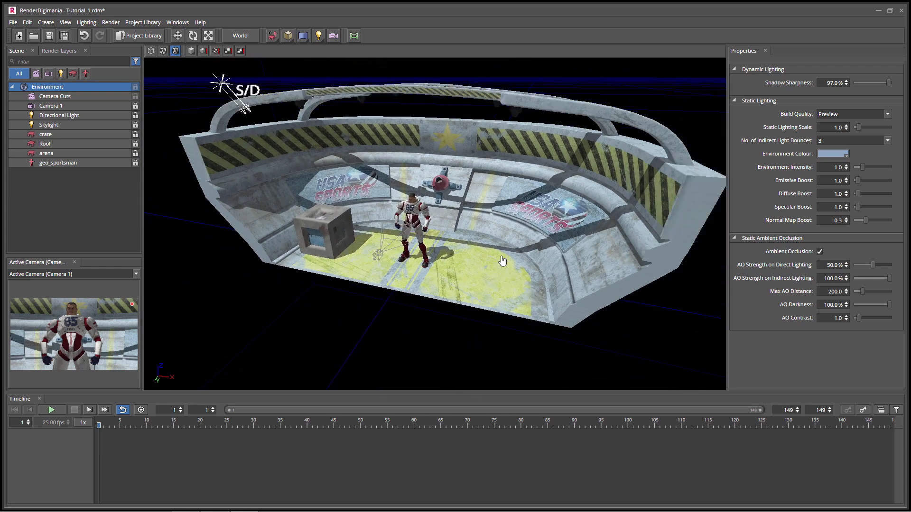
{"action": "middle_click_drag", "start_coordinate": [503, 260], "coordinate": [427, 181]}
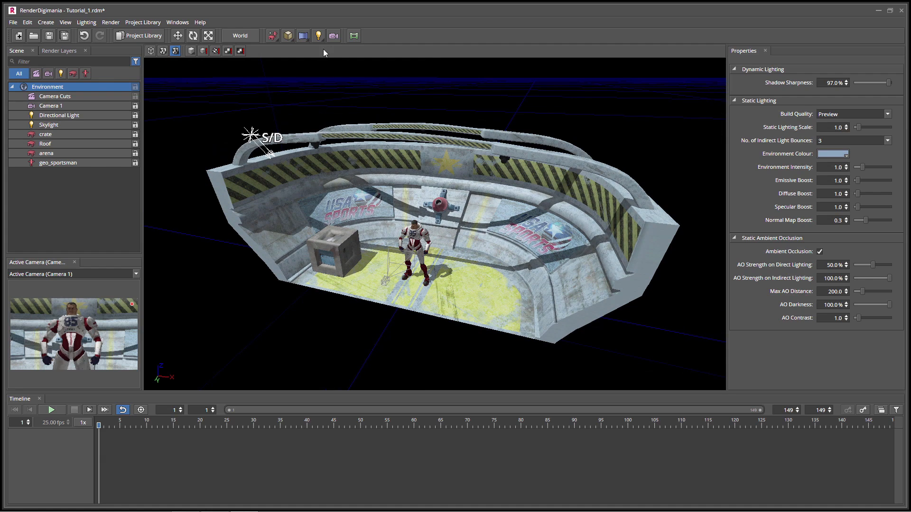
{"action": "left_click", "coordinate": [319, 37]}
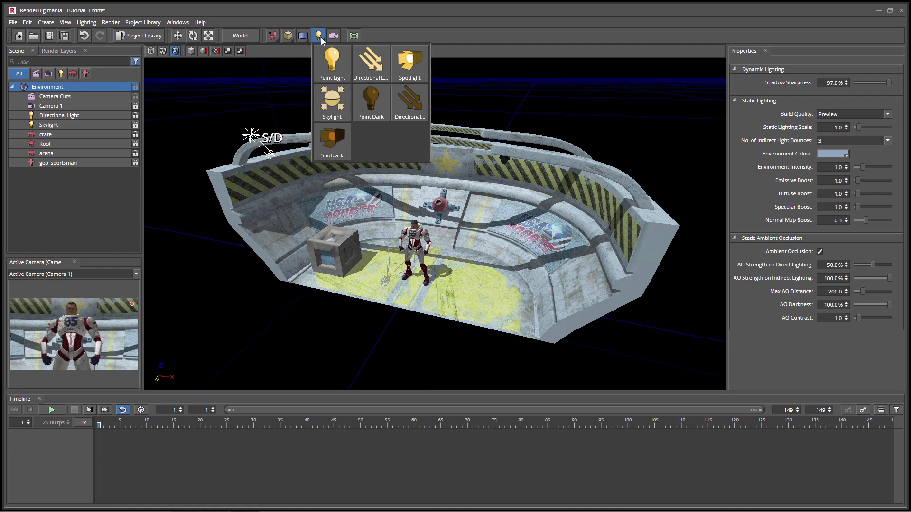
{"action": "left_click", "coordinate": [332, 67]}
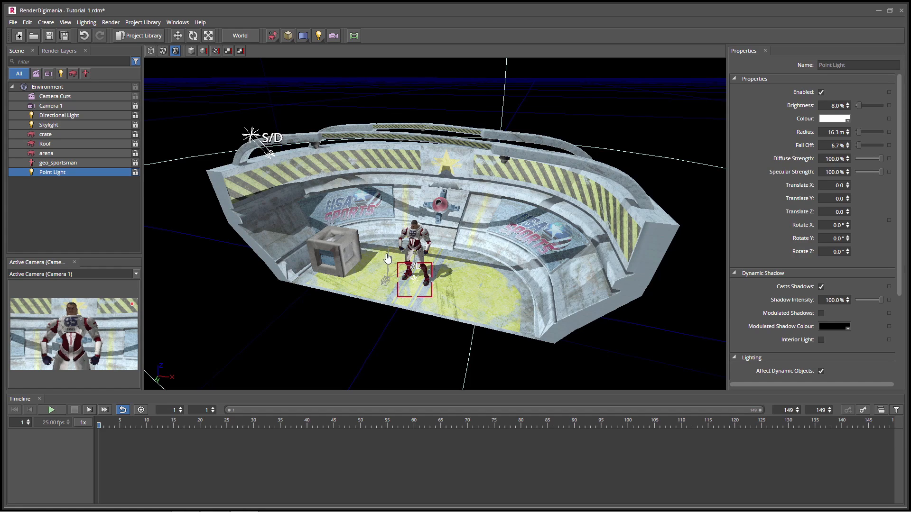
Move the point light to about X 26.6, Y 28.1, Z 83.0 and set its brightness to 10%
{"action": "left_click", "coordinate": [177, 35]}
{"action": "left_click_drag", "start_coordinate": [416, 247], "coordinate": [401, 215]}
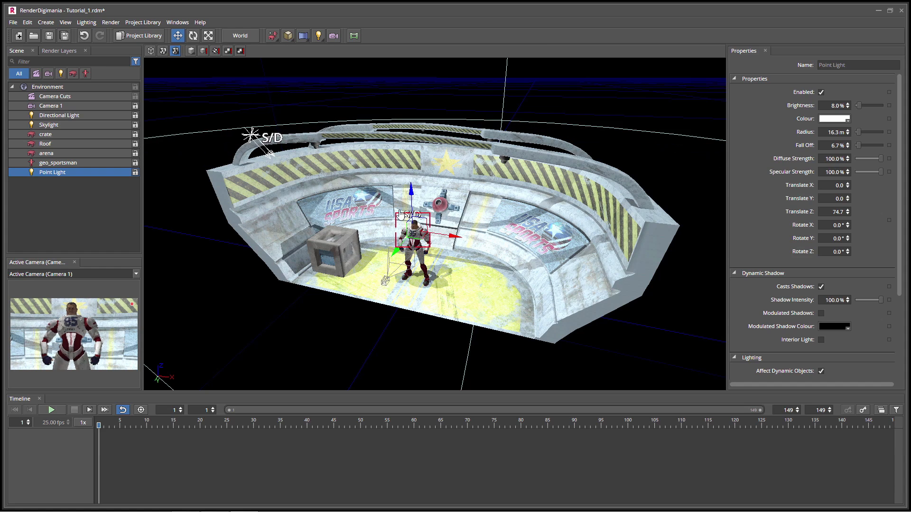
{"action": "left_click_drag", "start_coordinate": [395, 252], "coordinate": [384, 270]}
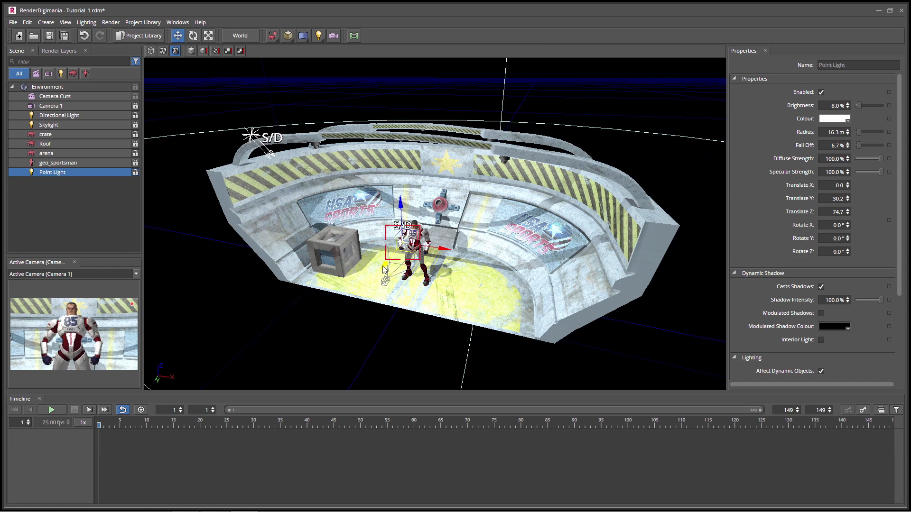
{"action": "left_click_drag", "start_coordinate": [445, 253], "coordinate": [468, 257]}
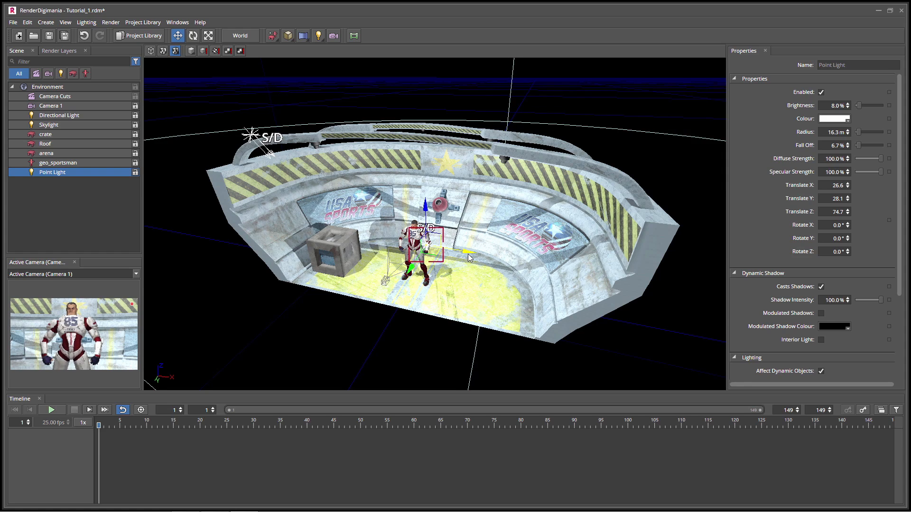
{"action": "left_click_drag", "start_coordinate": [426, 208], "coordinate": [427, 199]}
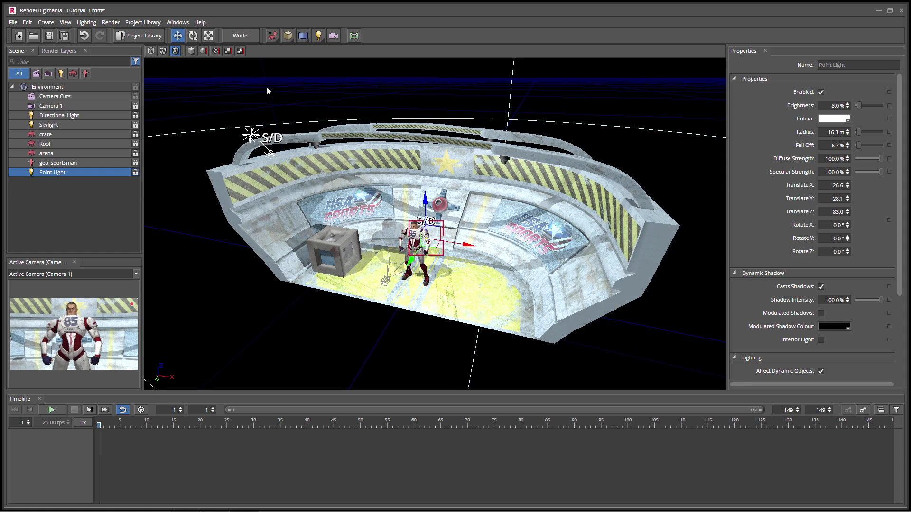
{"action": "left_click", "coordinate": [176, 36]}
{"action": "left_click", "coordinate": [849, 103]}
{"action": "left_click", "coordinate": [849, 104]}
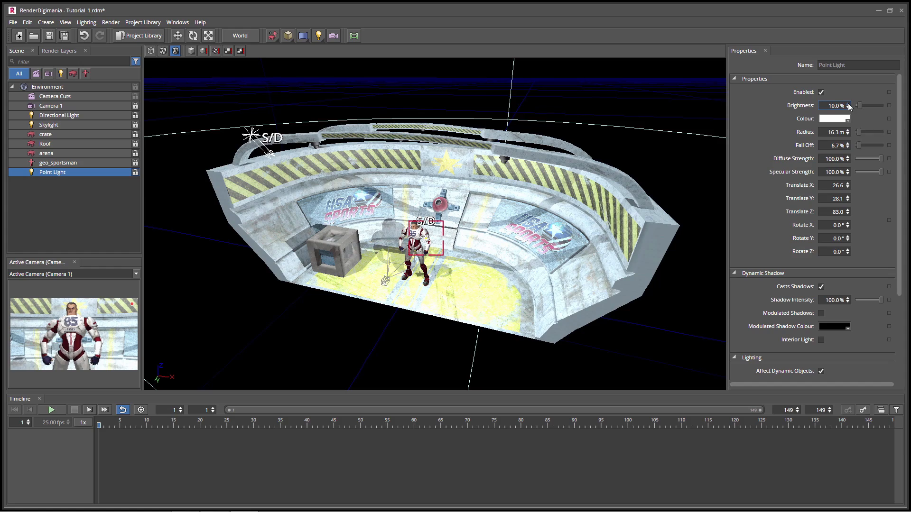
Set the arena mesh to receive static lighting
{"action": "scroll", "coordinate": [517, 241], "scroll_direction": "up", "scroll_amount": 5}
{"action": "mouse_move", "coordinate": [504, 246]}
{"action": "middle_mouse_down"}
{"action": "mouse_move", "coordinate": [511, 252]}
{"action": "mouse_move", "coordinate": [483, 268]}
{"action": "mouse_move", "coordinate": [509, 268]}
{"action": "middle_mouse_up"}
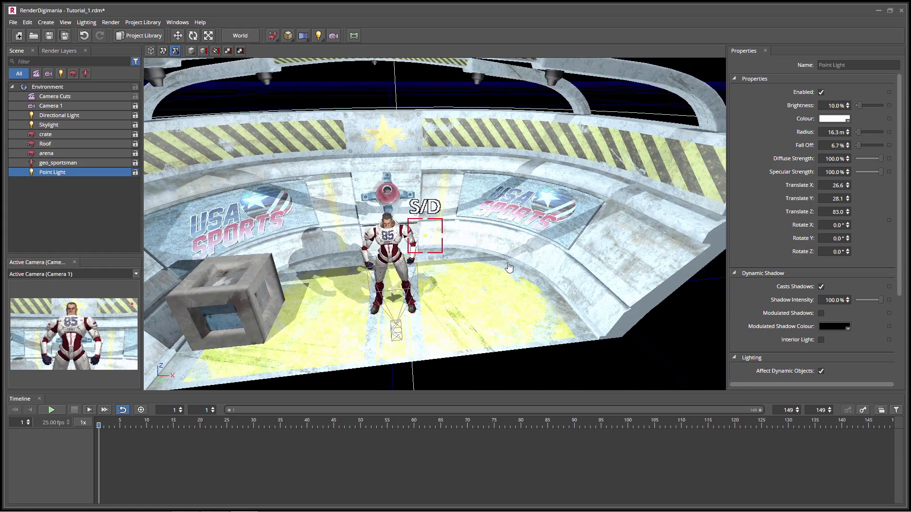
{"action": "middle_click_drag", "start_coordinate": [405, 219], "coordinate": [456, 221]}
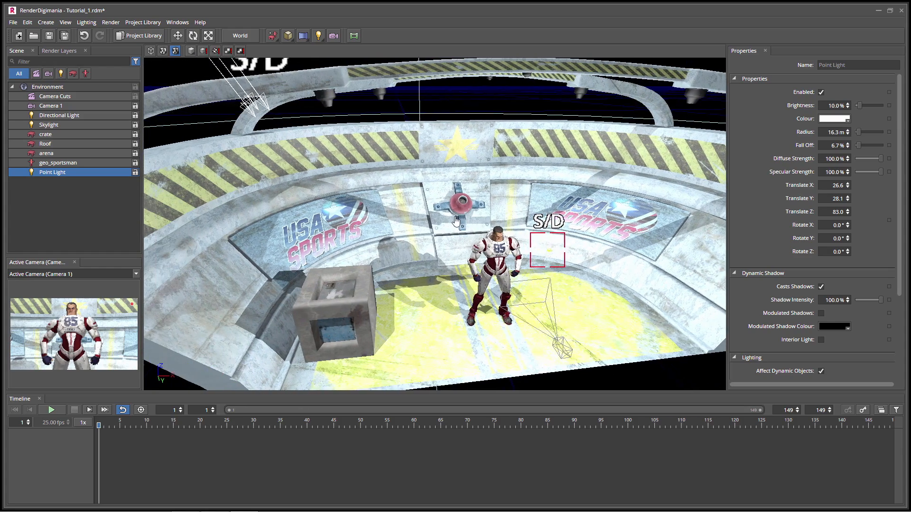
{"action": "scroll", "coordinate": [450, 255], "scroll_direction": "down", "scroll_amount": 2}
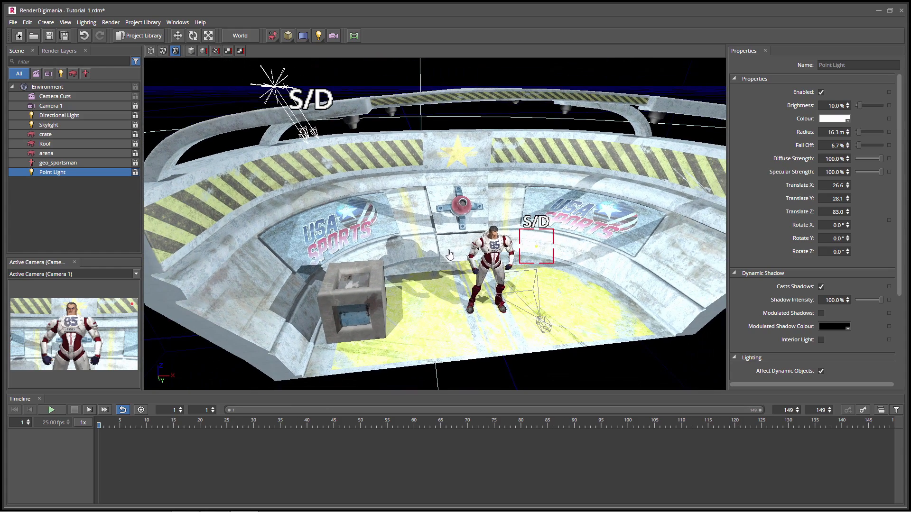
{"action": "middle_click_drag", "start_coordinate": [443, 255], "coordinate": [441, 250]}
{"action": "left_click", "coordinate": [440, 250]}
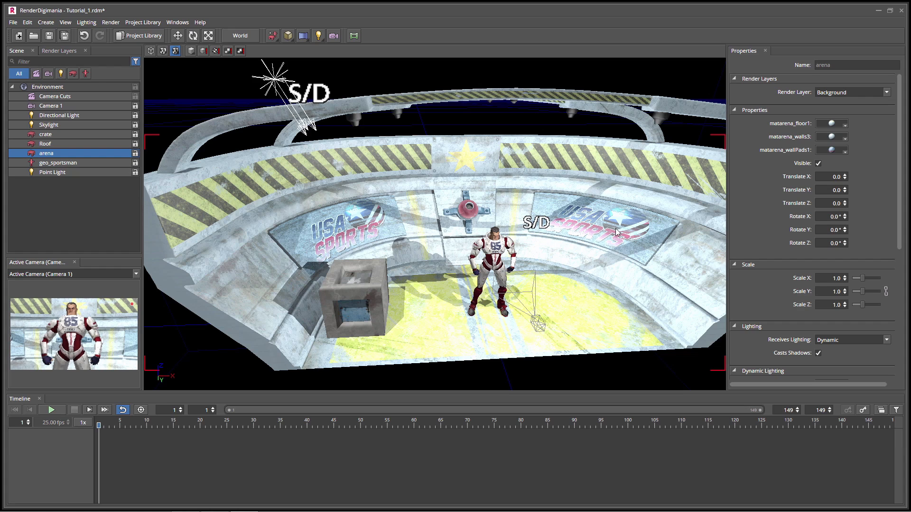
{"action": "left_click", "coordinate": [886, 341]}
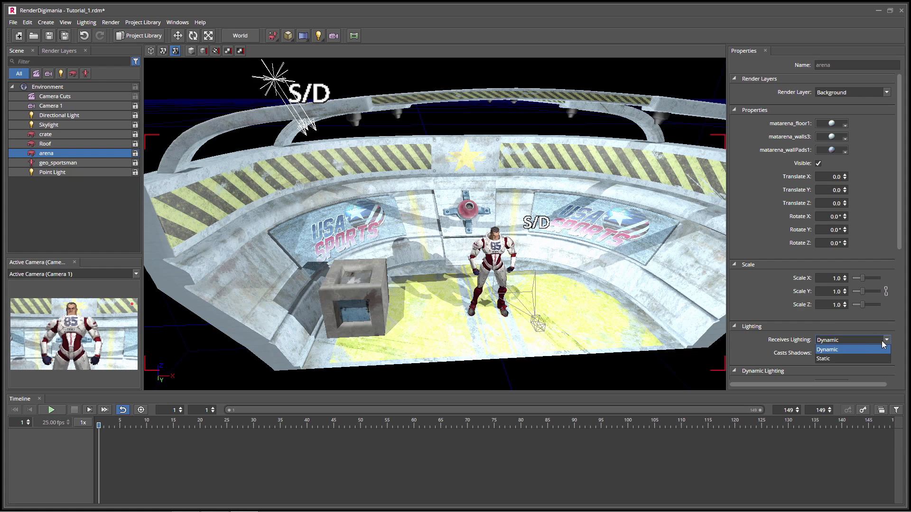
{"action": "left_click", "coordinate": [850, 358]}
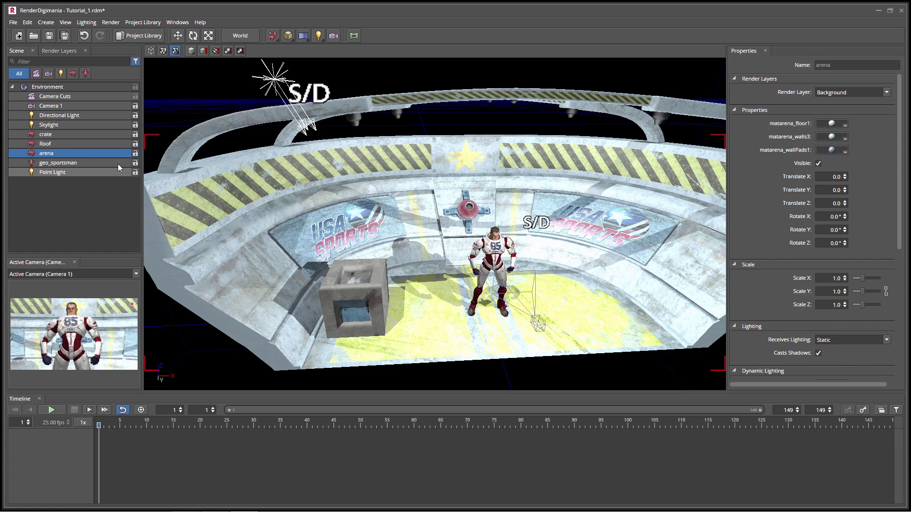
Set the Roof mesh to receive static lighting
{"action": "left_click", "coordinate": [103, 144]}
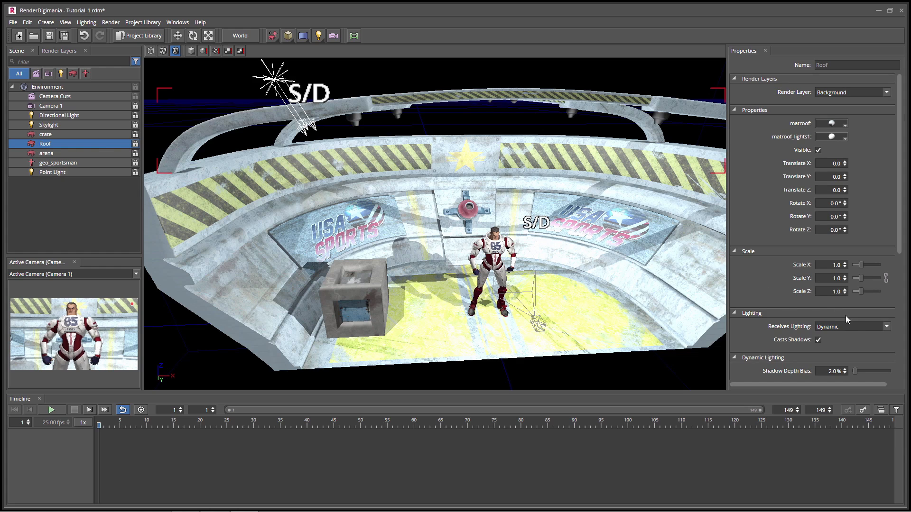
{"action": "left_click", "coordinate": [852, 327]}
{"action": "left_click", "coordinate": [862, 346]}
Set the Directional Light's brightness to 5% and stop it from affecting dynamic objects
{"action": "left_click", "coordinate": [105, 117]}
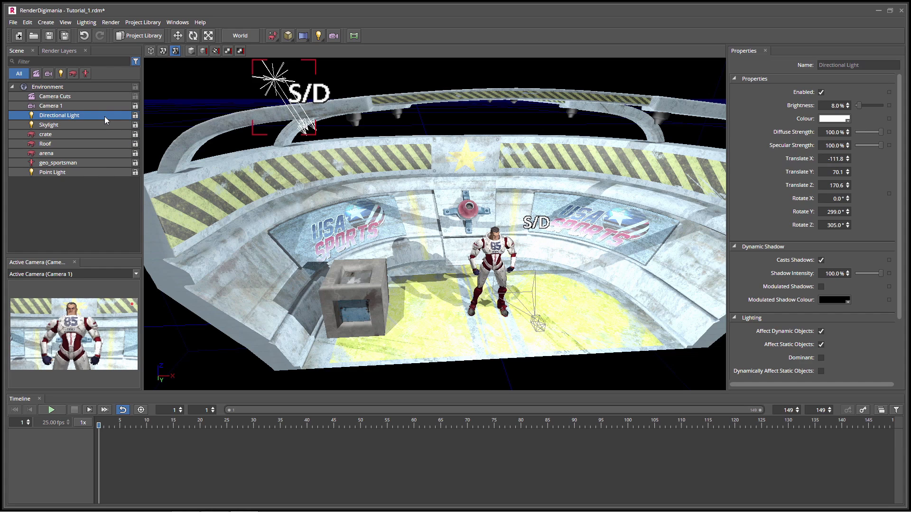
{"action": "left_click", "coordinate": [848, 107]}
{"action": "left_click", "coordinate": [847, 108]}
{"action": "left_click", "coordinate": [848, 107]}
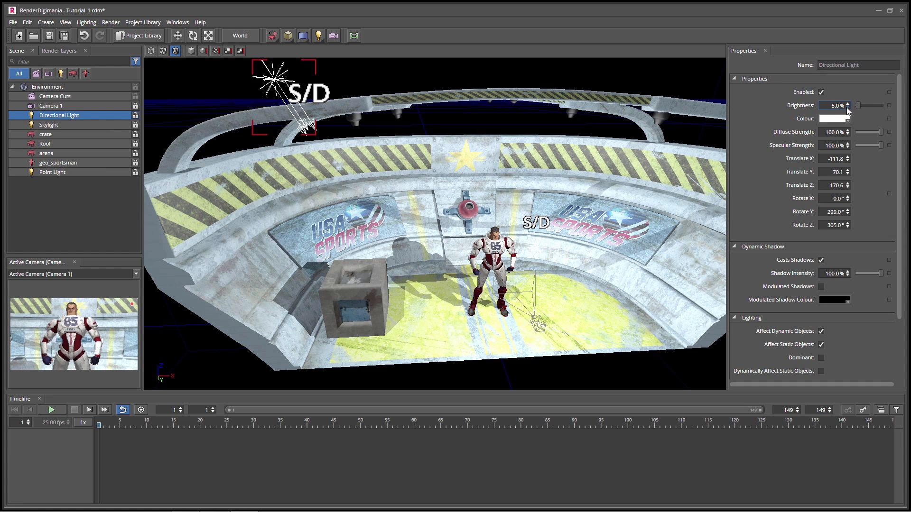
{"action": "left_click", "coordinate": [821, 332]}
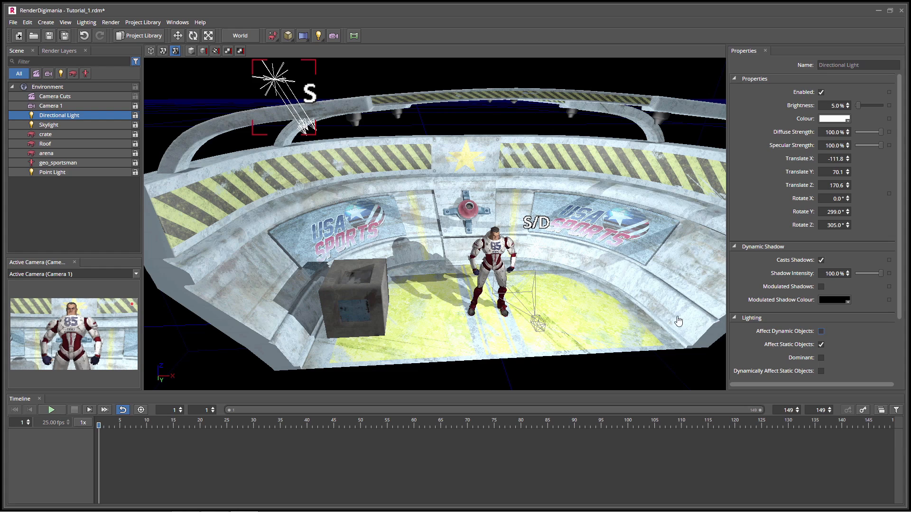
Make the Point Light a dominant light
{"action": "middle_click_drag", "start_coordinate": [645, 305], "coordinate": [597, 280]}
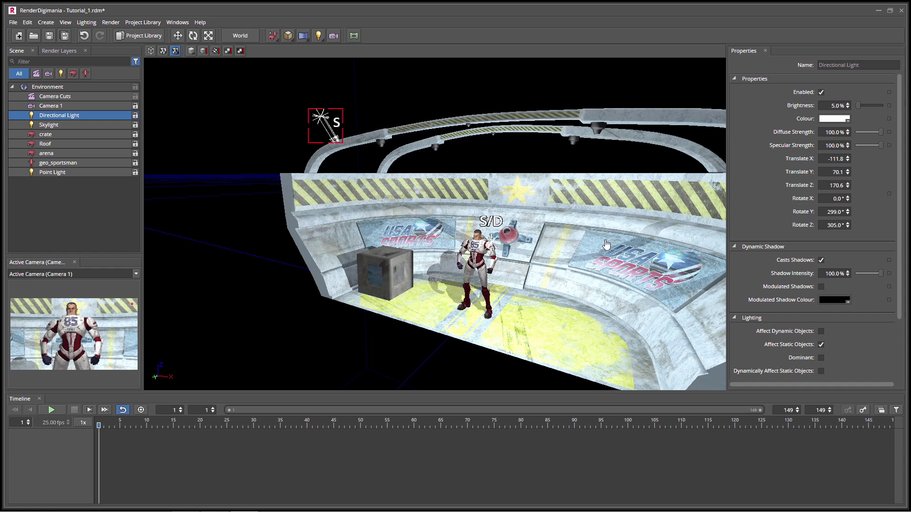
{"action": "left_click", "coordinate": [70, 172]}
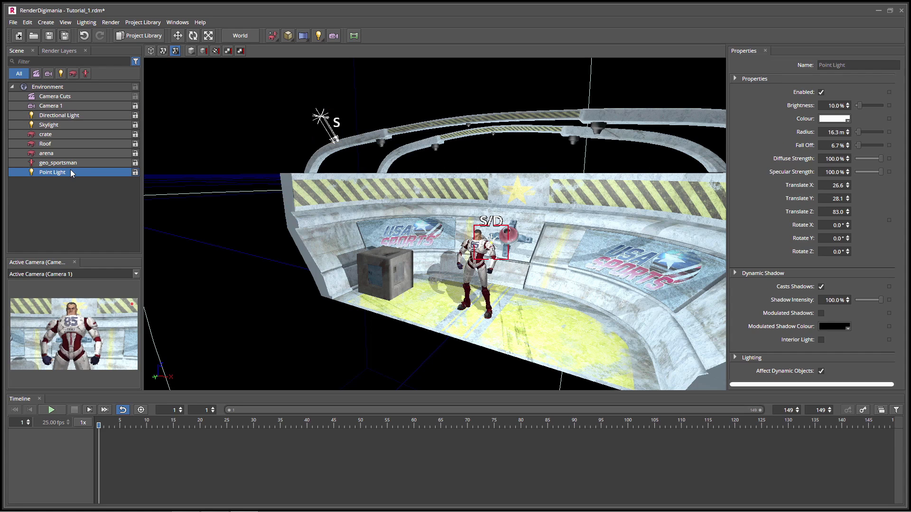
{"action": "scroll", "coordinate": [821, 317], "scroll_direction": "down", "scroll_amount": 1}
{"action": "scroll", "coordinate": [820, 317], "scroll_direction": "down", "scroll_amount": 2}
{"action": "left_click", "coordinate": [821, 329]}
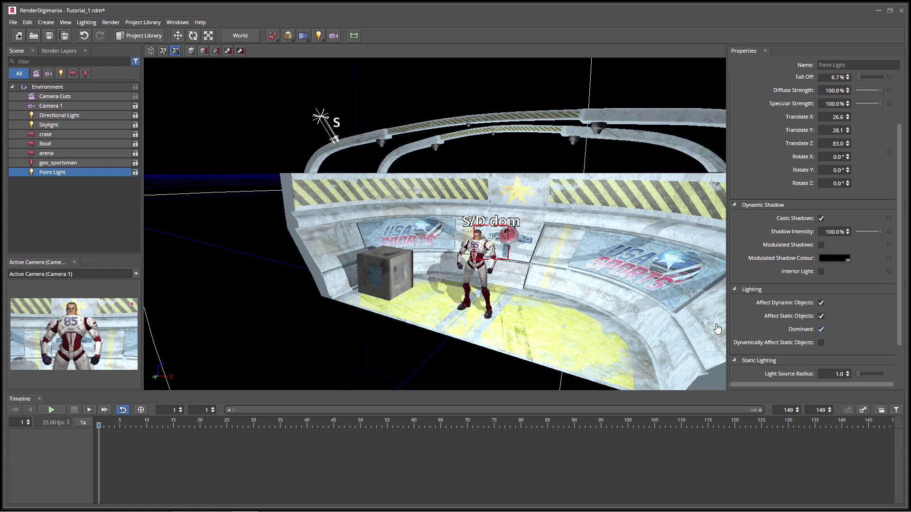
{"action": "middle_click_drag", "start_coordinate": [640, 243], "coordinate": [602, 244]}
{"action": "scroll", "coordinate": [522, 303], "scroll_direction": "down", "scroll_amount": 3}
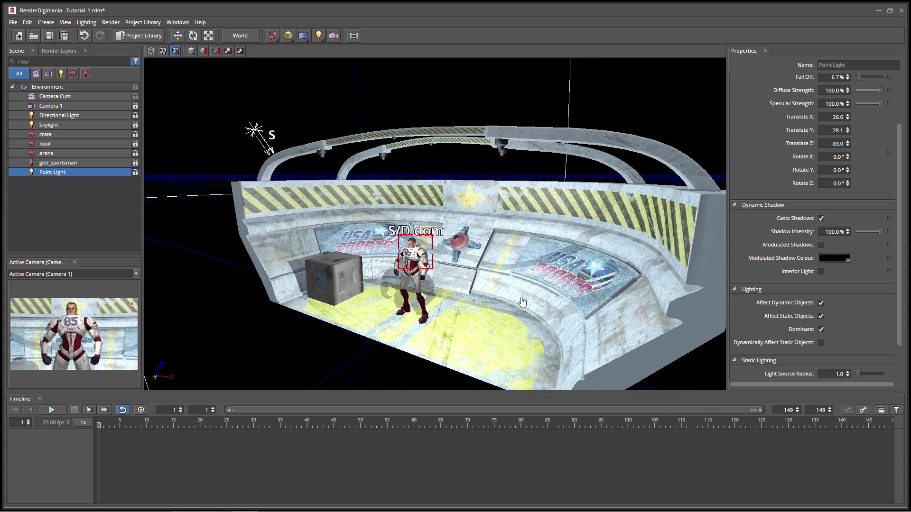
{"action": "middle_click_drag", "start_coordinate": [451, 302], "coordinate": [509, 308]}
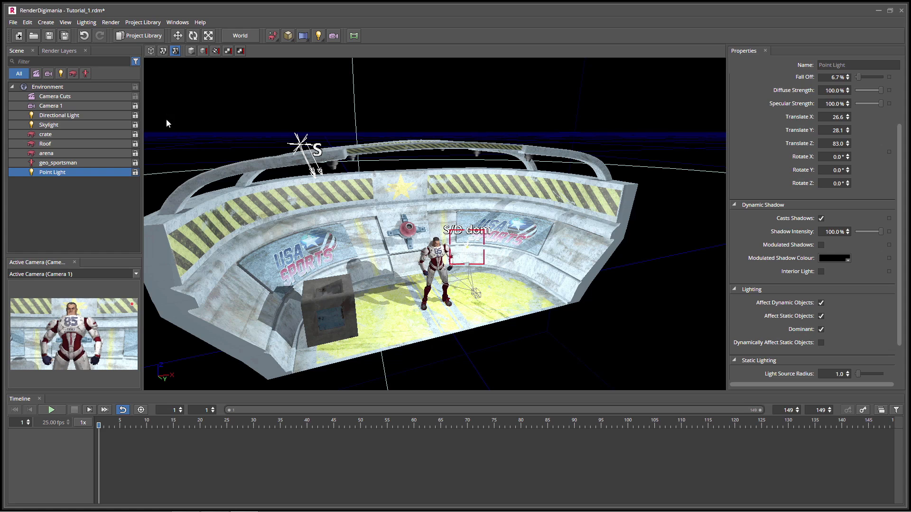
Set the lightmap resolution of the arena rigid mesh to 1024 in the project library
{"action": "left_click", "coordinate": [147, 36]}
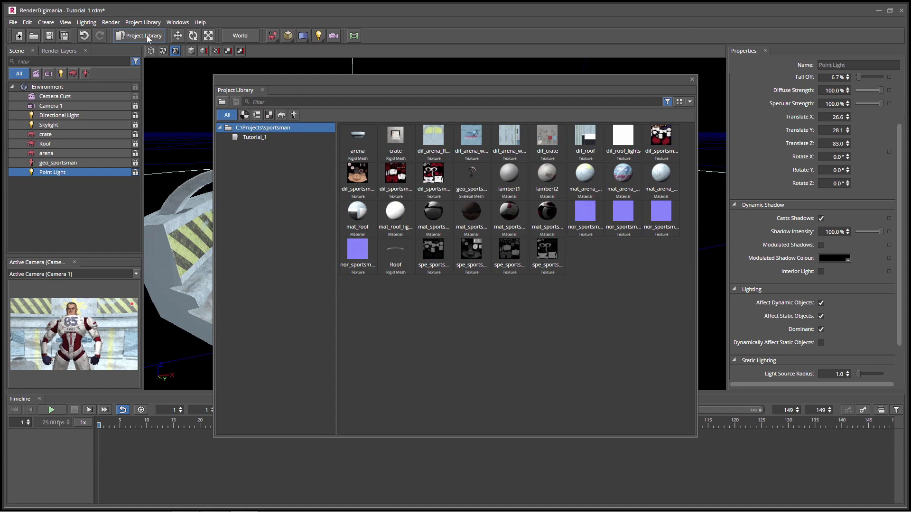
{"action": "double_click", "coordinate": [351, 141]}
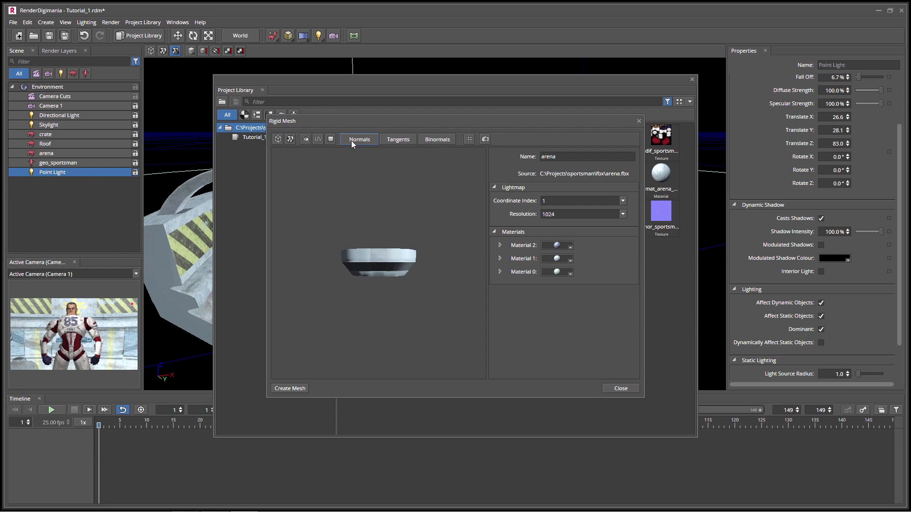
{"action": "left_click_drag", "start_coordinate": [322, 244], "coordinate": [403, 285]}
{"action": "left_click_drag", "start_coordinate": [308, 216], "coordinate": [281, 211]}
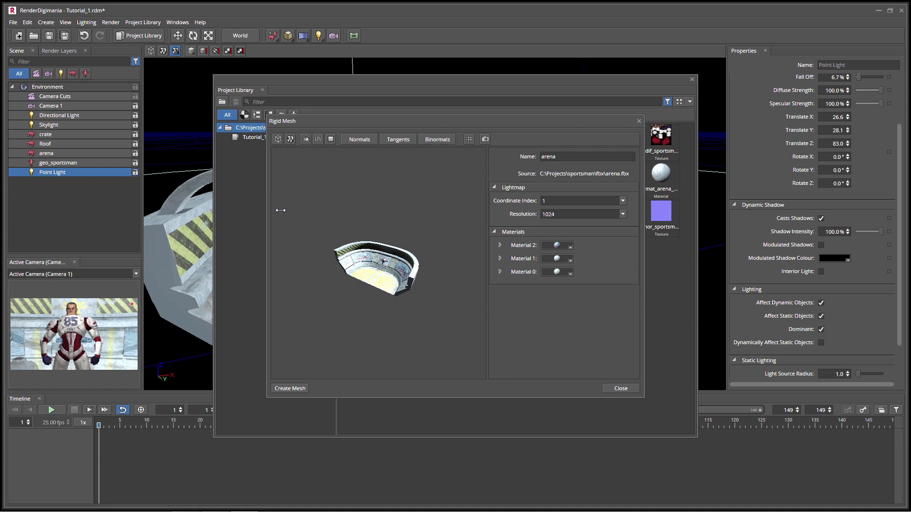
{"action": "right_click_drag", "start_coordinate": [337, 195], "coordinate": [339, 247]}
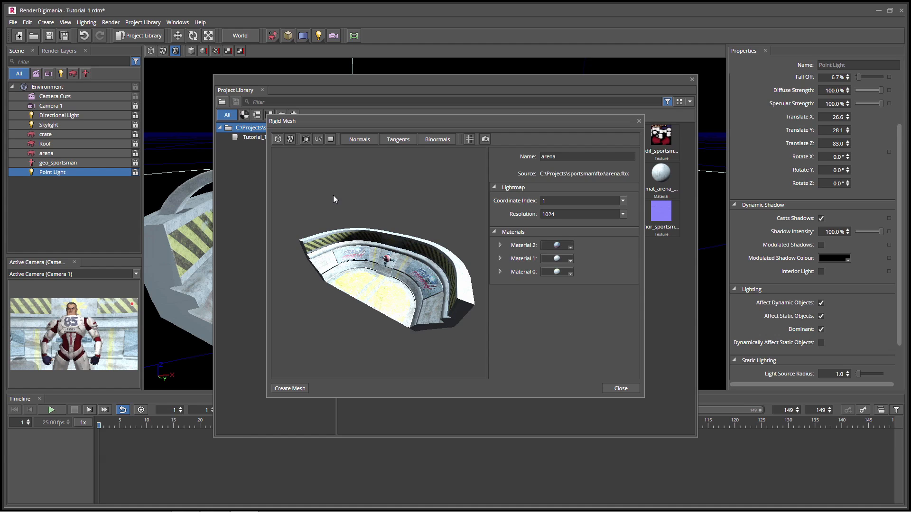
{"action": "left_click", "coordinate": [623, 215]}
{"action": "left_click", "coordinate": [555, 315]}
{"action": "left_click", "coordinate": [614, 389]}
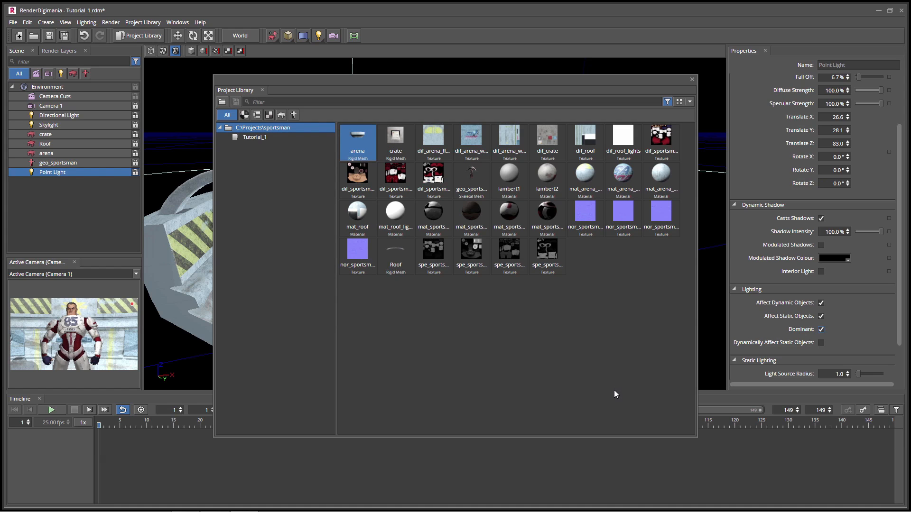
Set the lightmap resolution of the Roof rigid mesh to 1024 and close the project library
{"action": "double_click", "coordinate": [390, 251]}
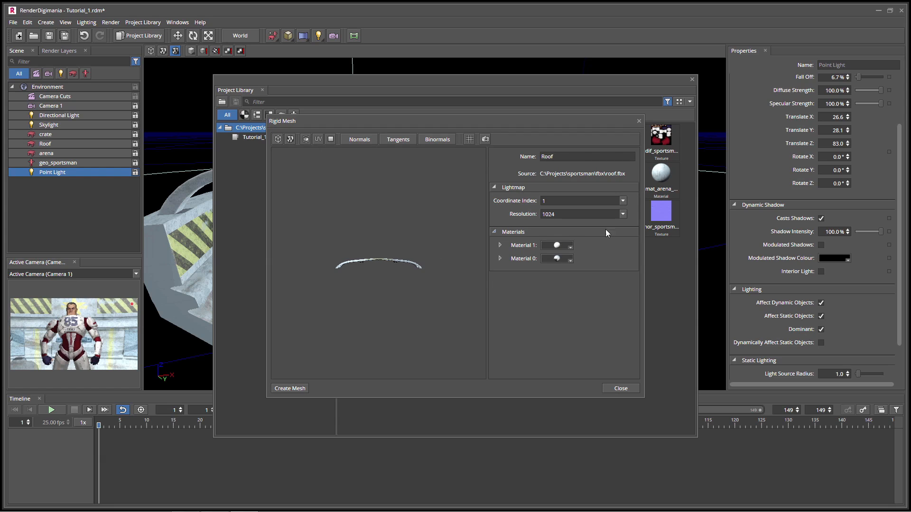
{"action": "left_click", "coordinate": [625, 213]}
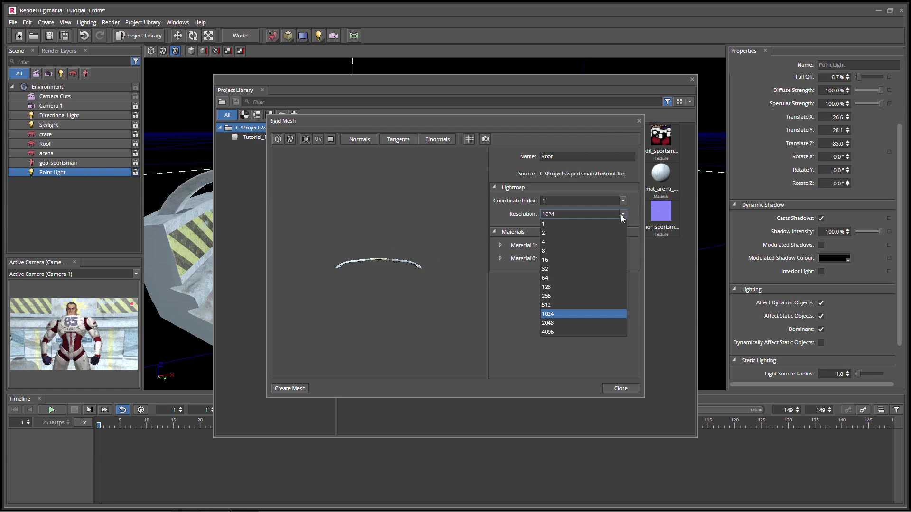
{"action": "left_click", "coordinate": [569, 315]}
{"action": "left_click", "coordinate": [621, 389]}
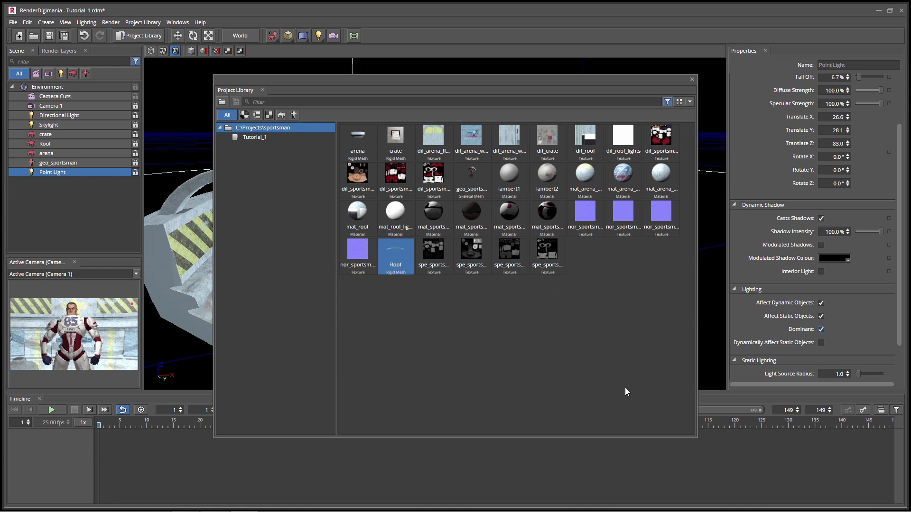
{"action": "left_click", "coordinate": [692, 80]}
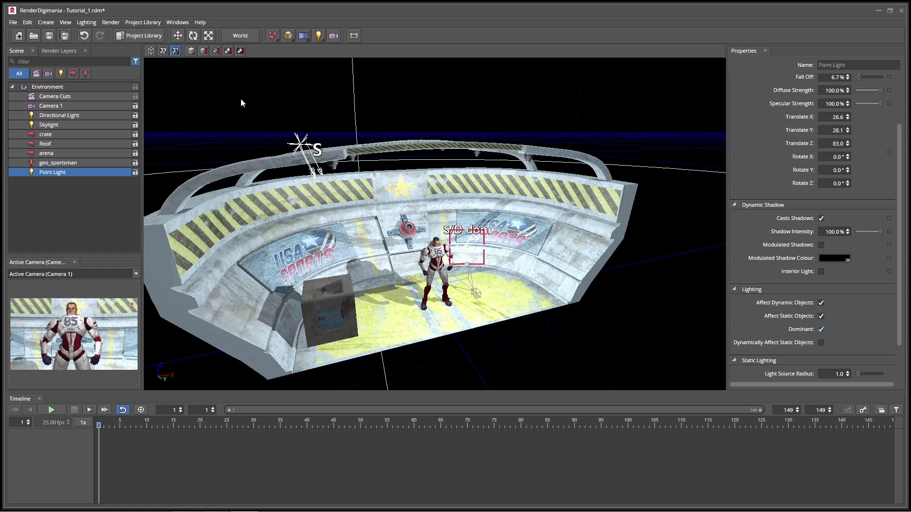
Build the static lighting for all objects at Preview quality and dismiss the build report
{"action": "left_click", "coordinate": [80, 22]}
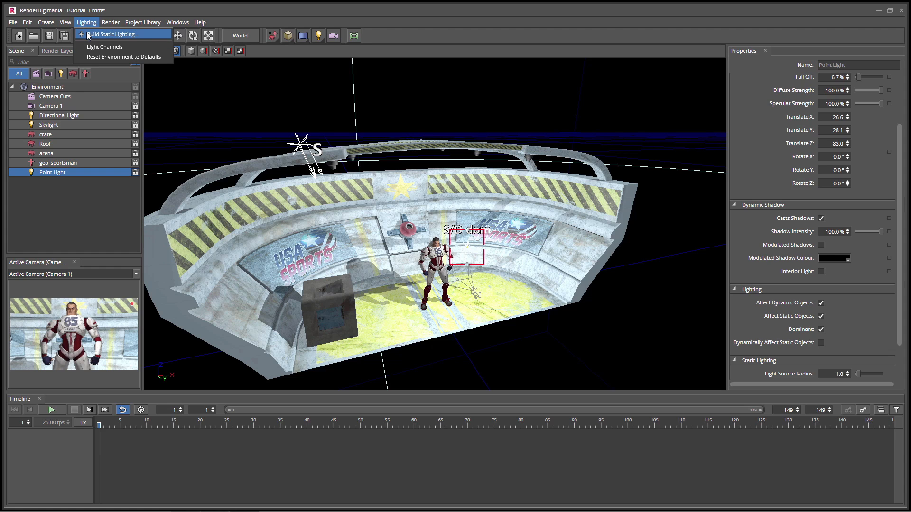
{"action": "left_click", "coordinate": [88, 35]}
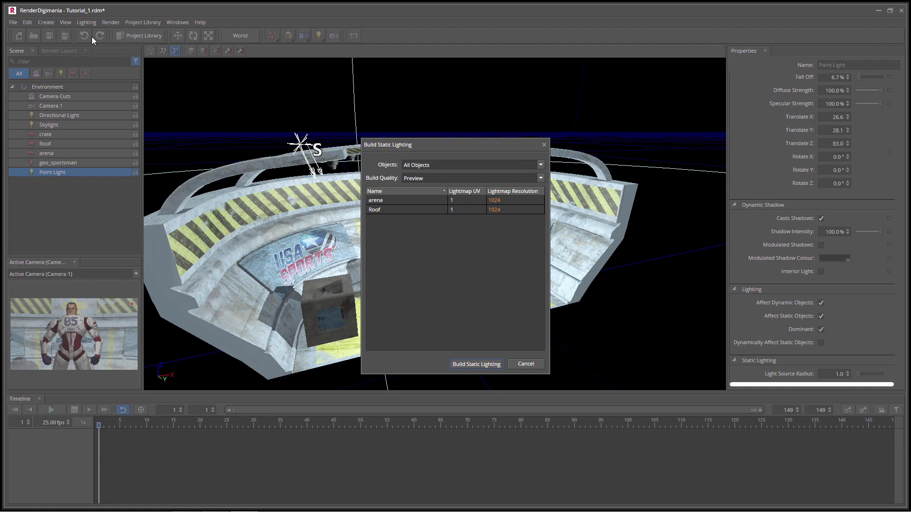
{"action": "left_click", "coordinate": [468, 366]}
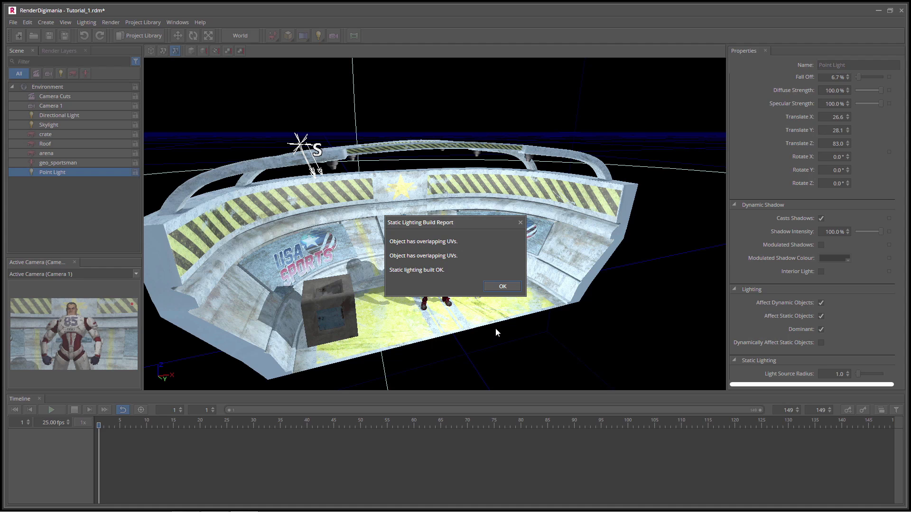
{"action": "left_click", "coordinate": [502, 286]}
Try rotating the Directional Light above the arena, undo the rotation and leave the rotate tool
{"action": "middle_click_drag", "start_coordinate": [531, 239], "coordinate": [479, 240]}
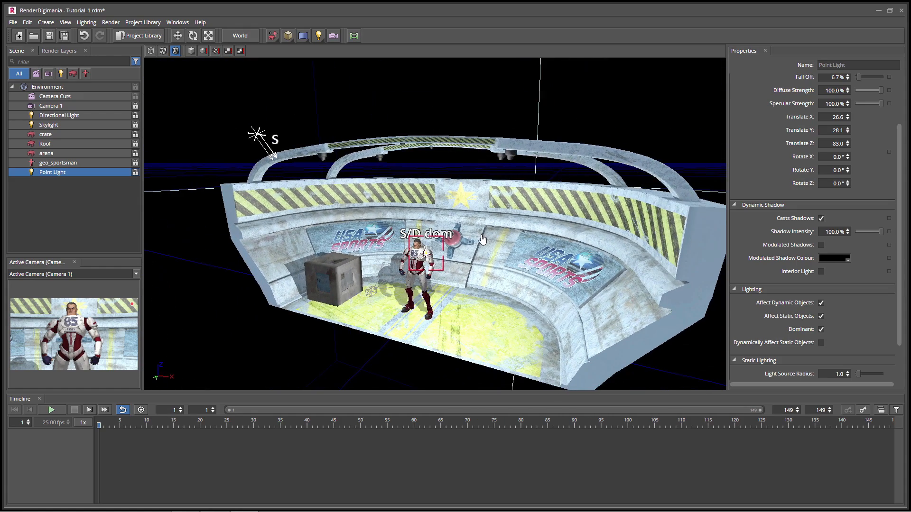
{"action": "left_click", "coordinate": [269, 147]}
{"action": "left_click", "coordinate": [192, 35]}
{"action": "middle_click_drag", "start_coordinate": [301, 98], "coordinate": [298, 124]}
{"action": "left_click_drag", "start_coordinate": [246, 227], "coordinate": [226, 227]}
{"action": "key", "text": "ctrl+z"}
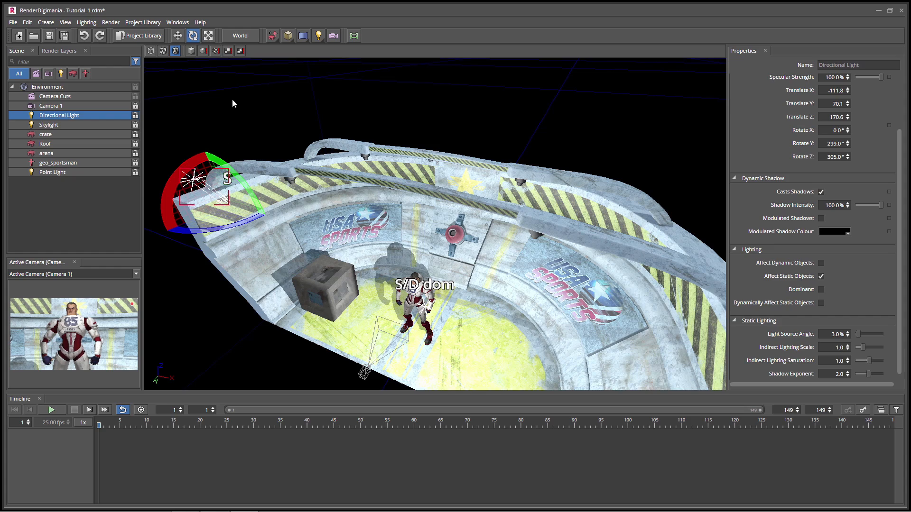
{"action": "left_click", "coordinate": [195, 36]}
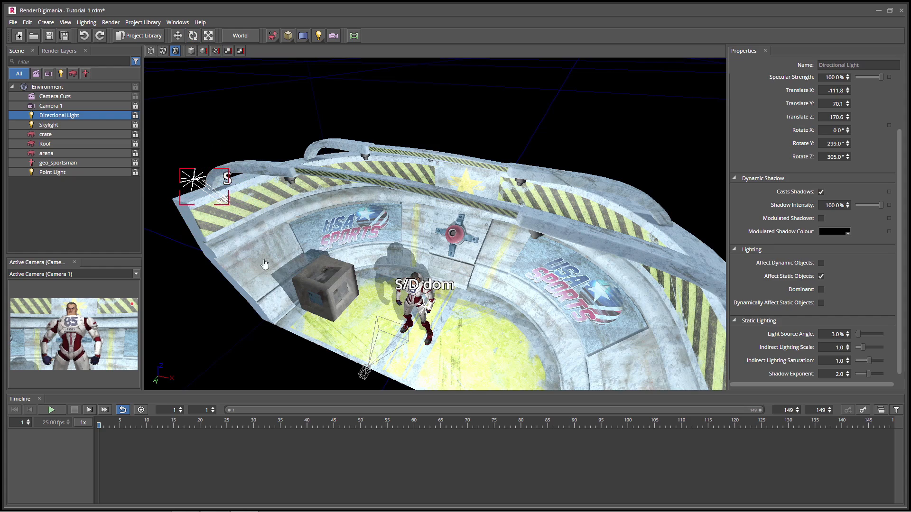
Copy the hex value 819DBB from the Environment's static lighting colour
{"action": "middle_click_drag", "start_coordinate": [287, 341], "coordinate": [350, 322]}
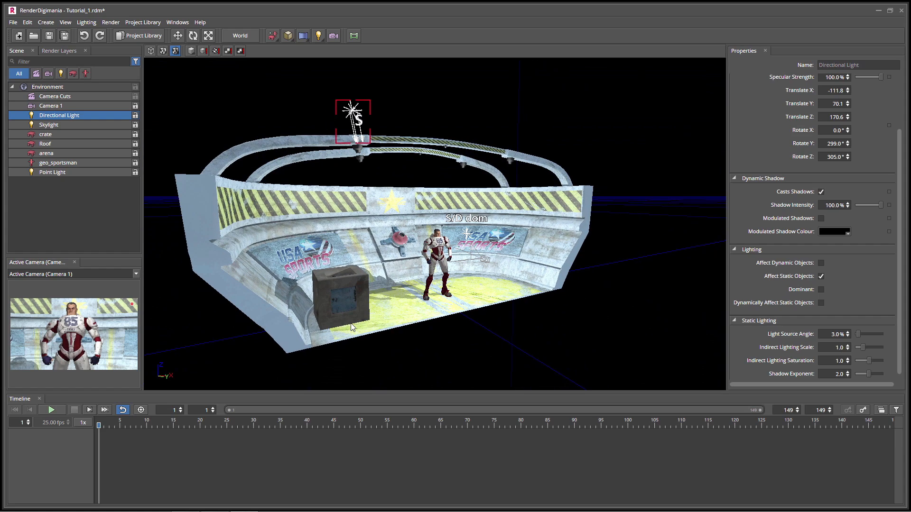
{"action": "middle_click_drag", "start_coordinate": [357, 247], "coordinate": [373, 252]}
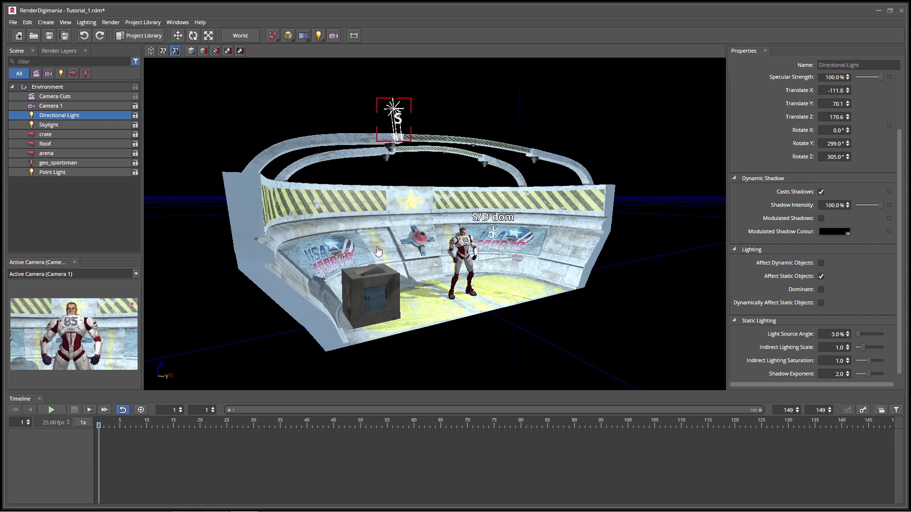
{"action": "left_click", "coordinate": [66, 87]}
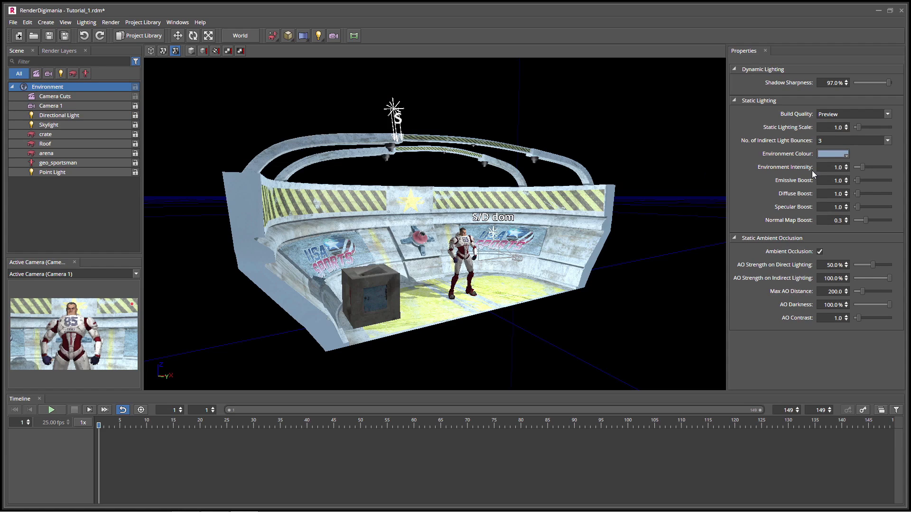
{"action": "left_click", "coordinate": [832, 154]}
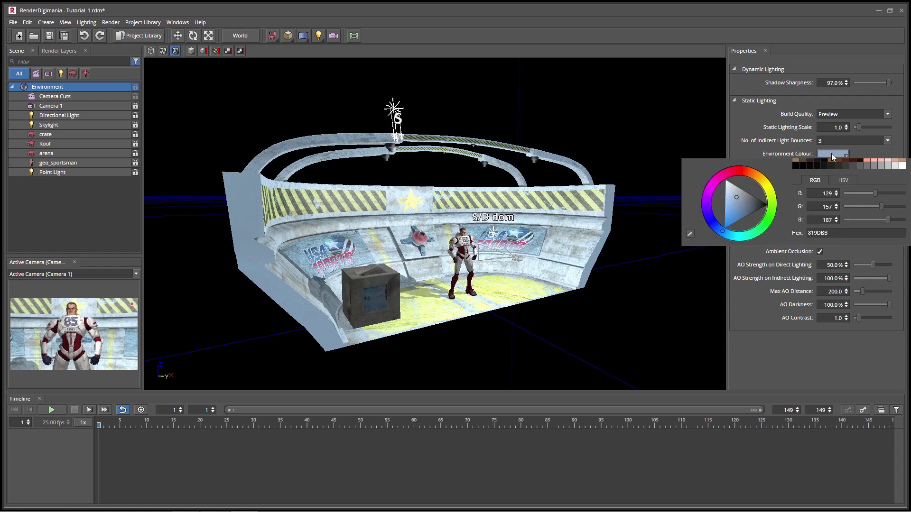
{"action": "double_click", "coordinate": [813, 278]}
{"action": "right_click", "coordinate": [813, 279]}
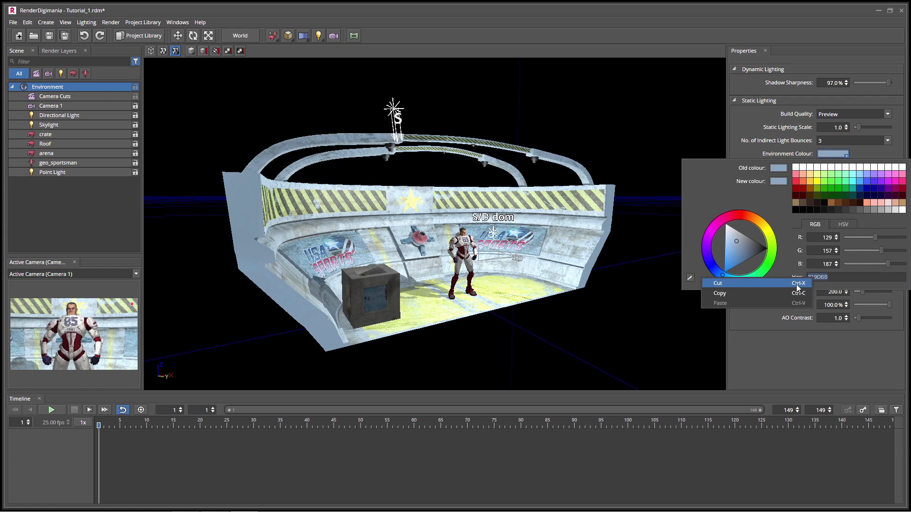
{"action": "left_click", "coordinate": [782, 293]}
{"action": "left_click", "coordinate": [679, 335]}
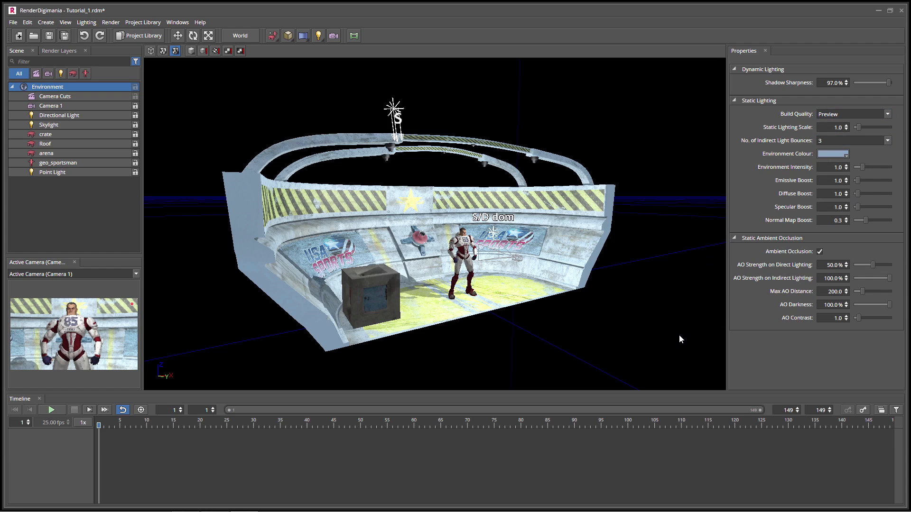
Set the Skylight's upper and lower colours to the copied hex value 819DBB
{"action": "middle_click_drag", "start_coordinate": [653, 257], "coordinate": [615, 257]}
{"action": "scroll", "coordinate": [495, 206], "scroll_direction": "up", "scroll_amount": 3}
{"action": "scroll", "coordinate": [494, 206], "scroll_direction": "up", "scroll_amount": 3}
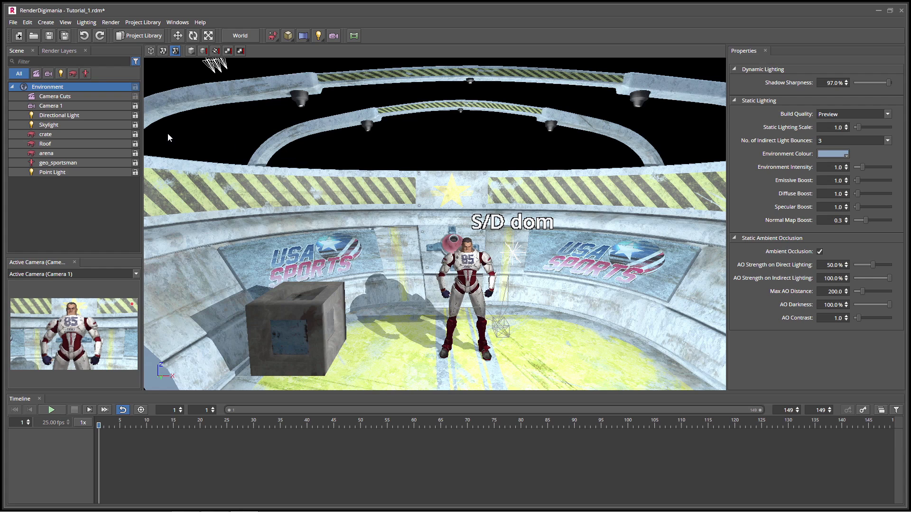
{"action": "left_click", "coordinate": [75, 125]}
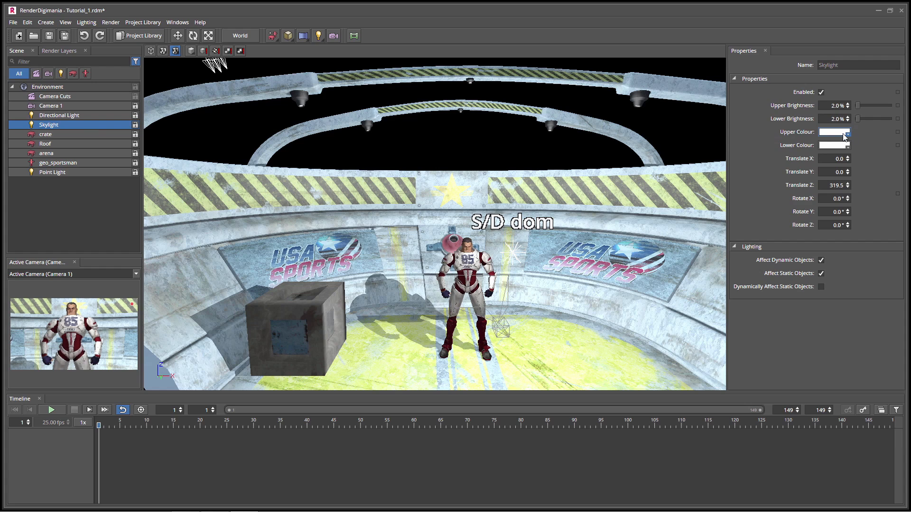
{"action": "left_click", "coordinate": [838, 134]}
{"action": "left_click", "coordinate": [817, 255]}
{"action": "double_click", "coordinate": [817, 255]}
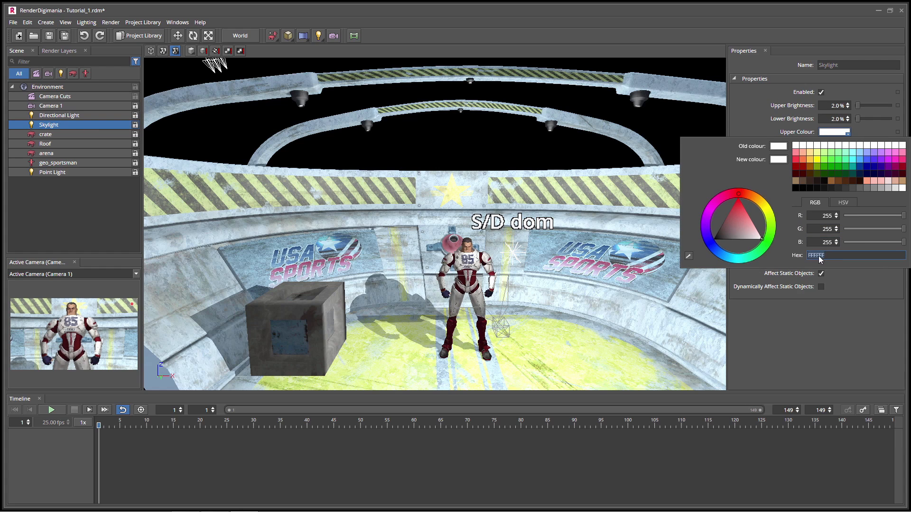
{"action": "right_click", "coordinate": [817, 257]}
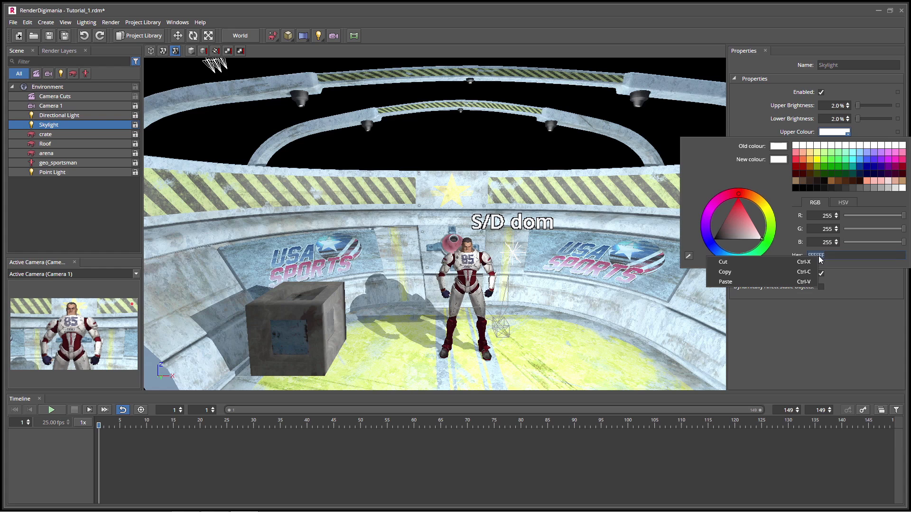
{"action": "left_click", "coordinate": [800, 282]}
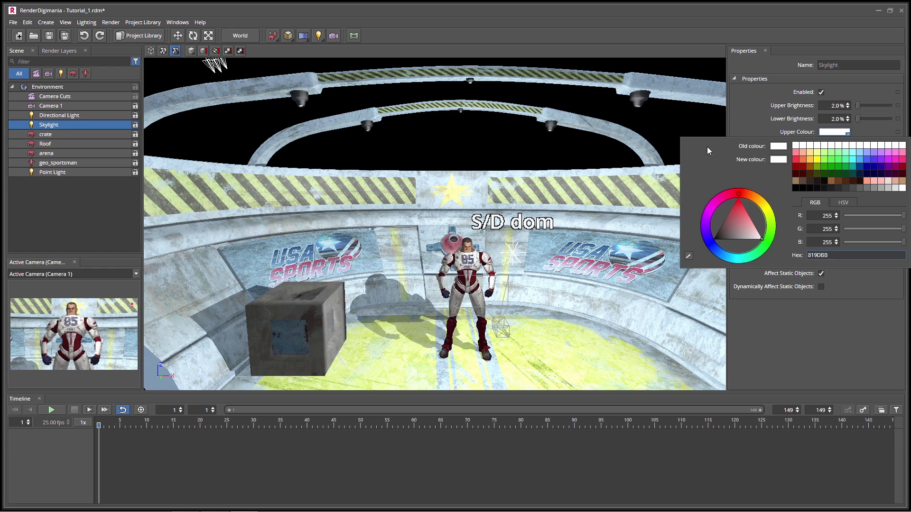
{"action": "left_click", "coordinate": [703, 128]}
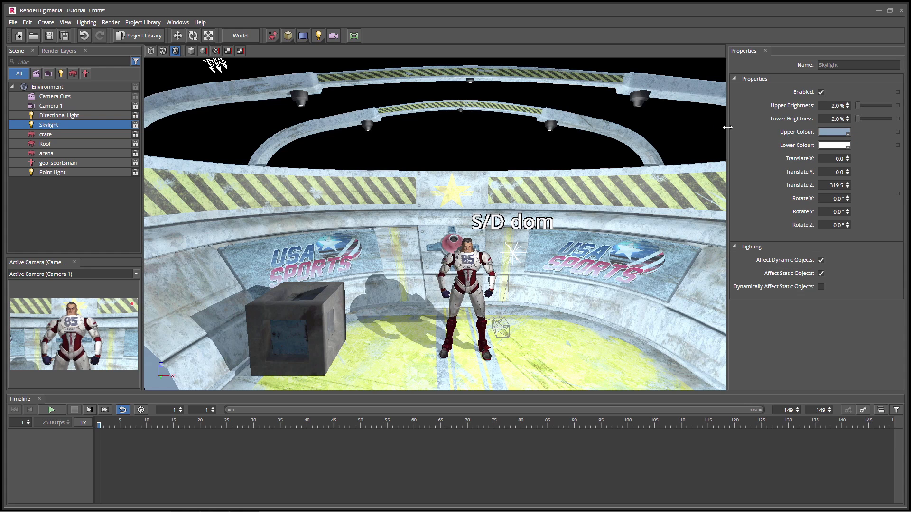
{"action": "mouse_move", "coordinate": [831, 135]}
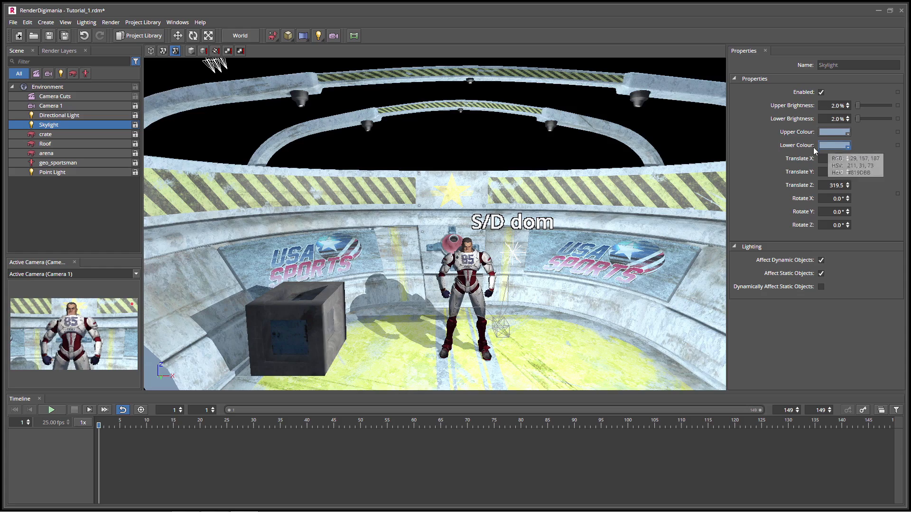
Add a second point light and position it at X -60, Y 35, Z 60 near the crate
{"action": "middle_click_drag", "start_coordinate": [620, 287], "coordinate": [597, 285]}
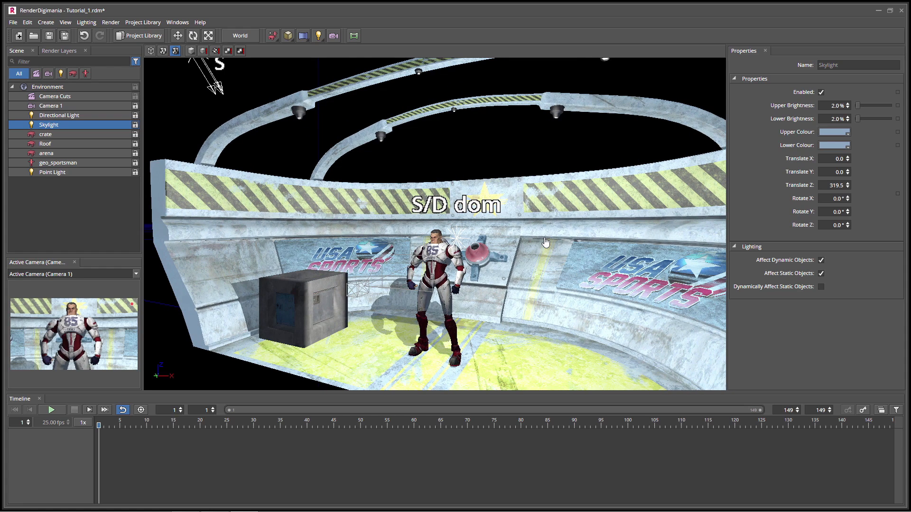
{"action": "left_click", "coordinate": [317, 37]}
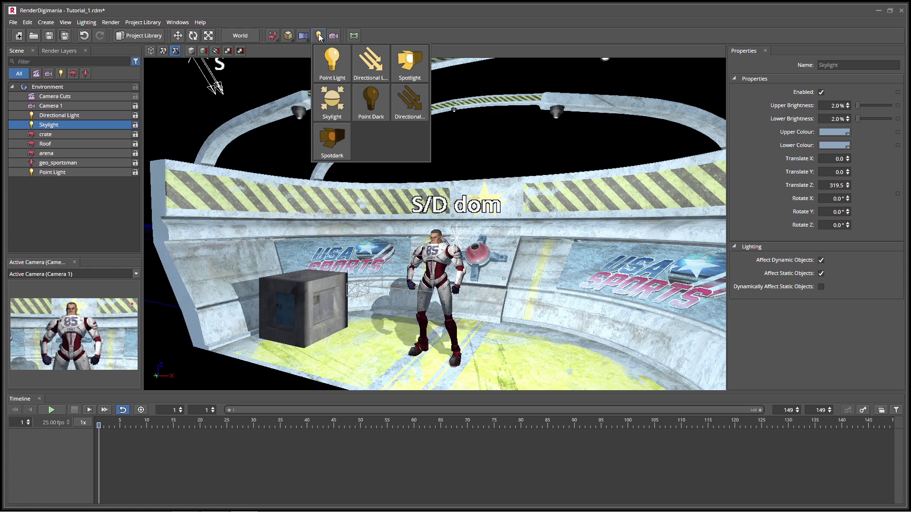
{"action": "left_click", "coordinate": [333, 60]}
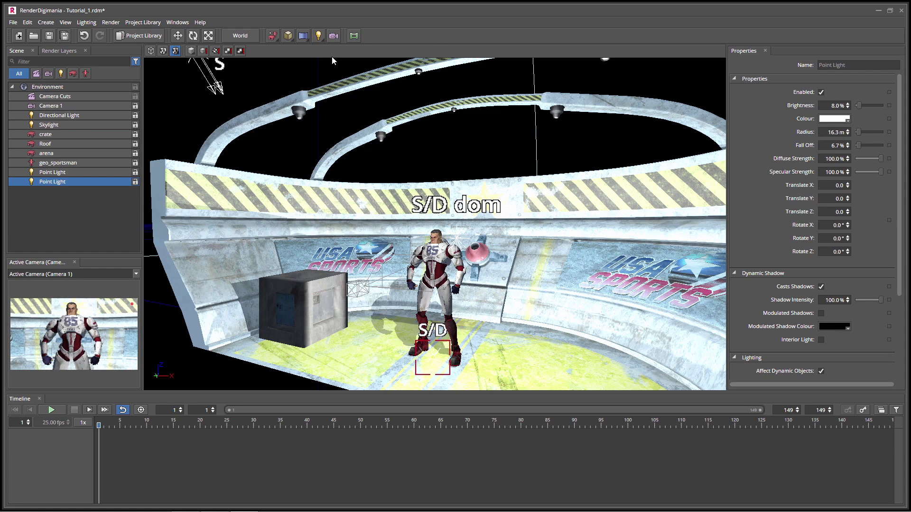
{"action": "left_click", "coordinate": [839, 186]}
{"action": "left_click_drag", "start_coordinate": [839, 186], "coordinate": [845, 188]}
{"action": "type", "text": "-60"}
{"action": "key", "text": "Tab"}
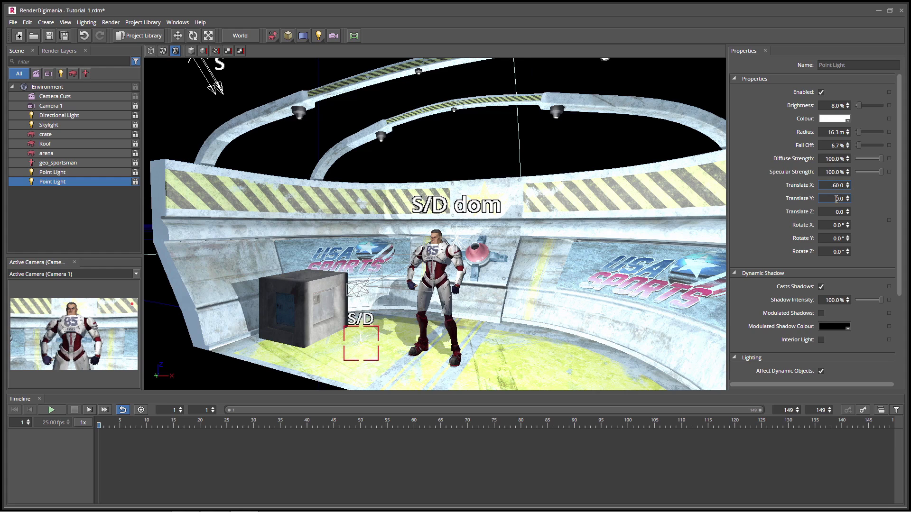
{"action": "type", "text": "3"}
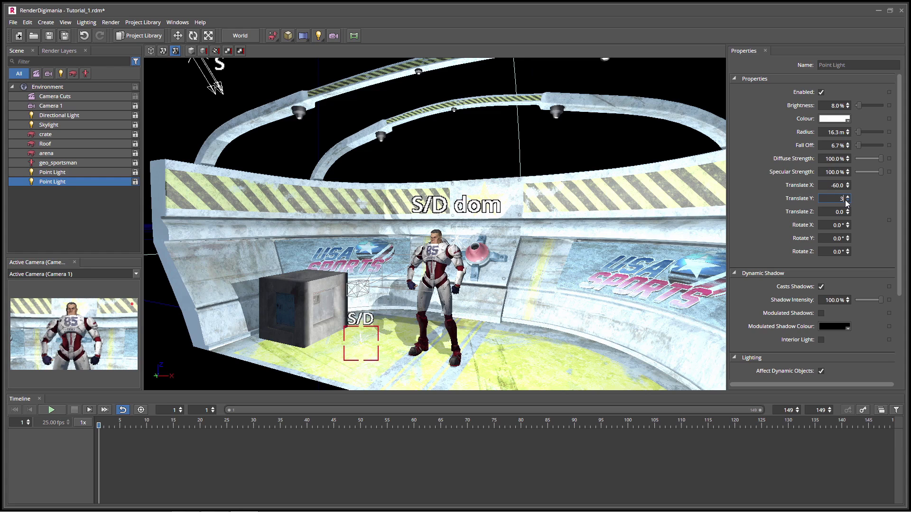
{"action": "type", "text": "5"}
{"action": "key", "text": "Tab"}
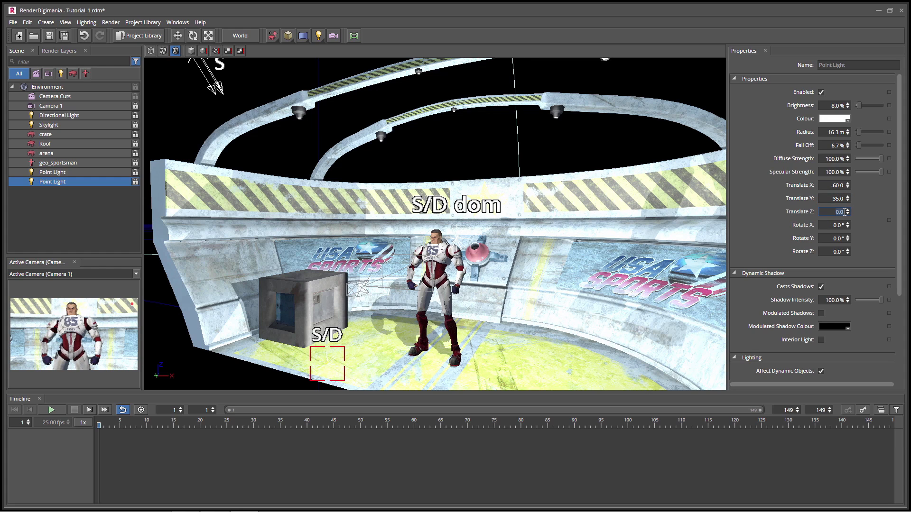
{"action": "type", "text": "60"}
{"action": "left_click", "coordinate": [552, 138]}
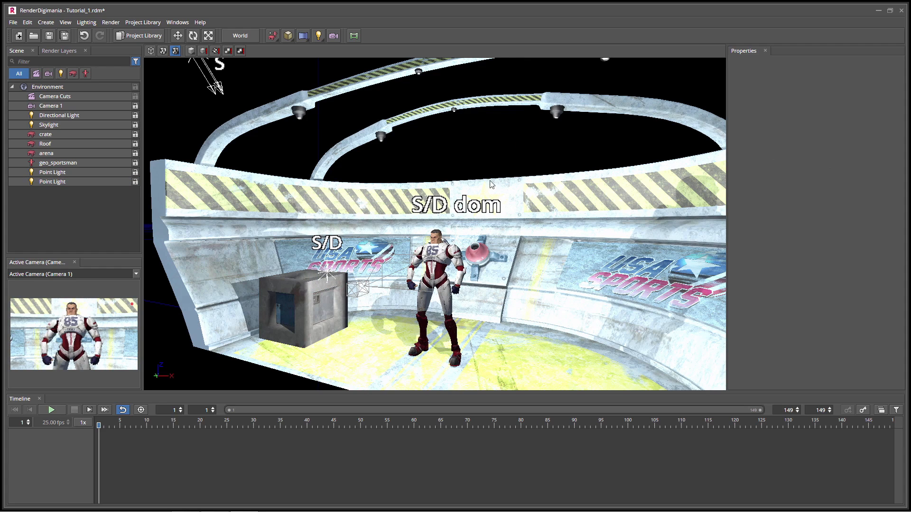
Set the new point light's colour to the copied hex value 819DBB
{"action": "left_click", "coordinate": [52, 182]}
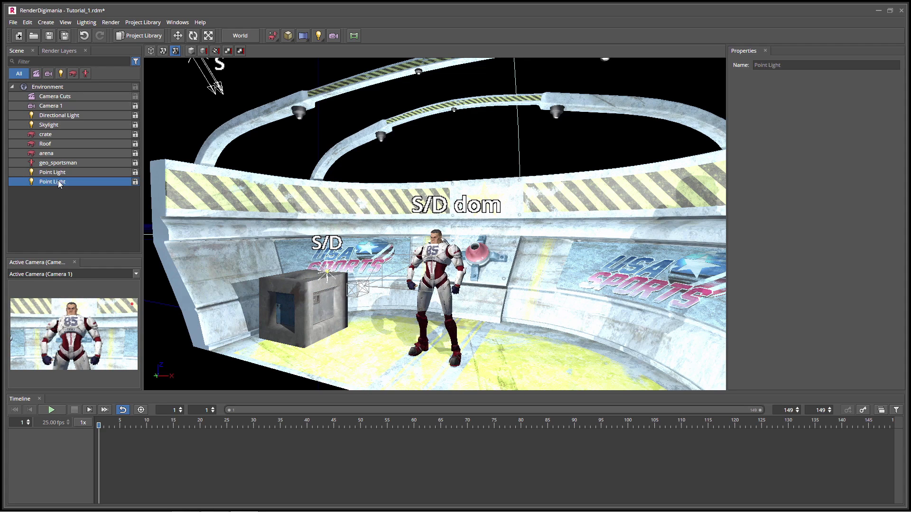
{"action": "left_click", "coordinate": [835, 120]}
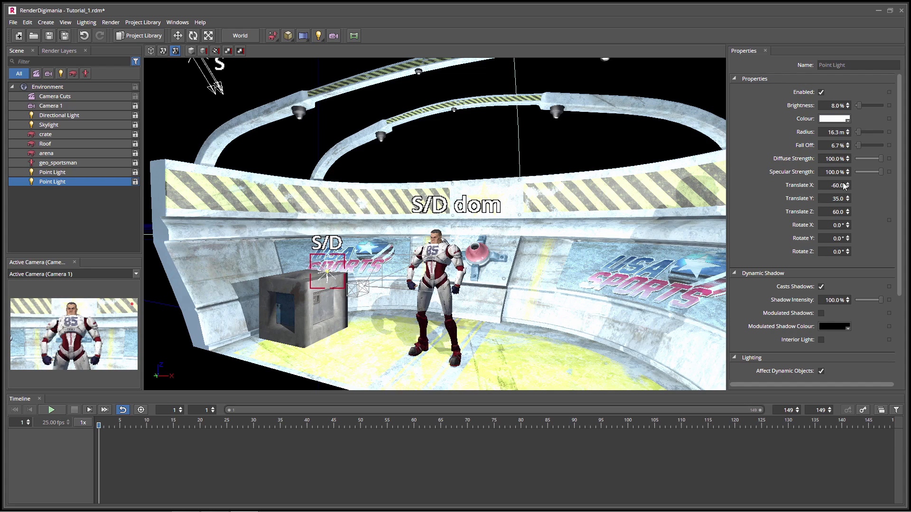
{"action": "left_click_drag", "start_coordinate": [809, 242], "coordinate": [826, 243]}
{"action": "right_click", "coordinate": [813, 244]}
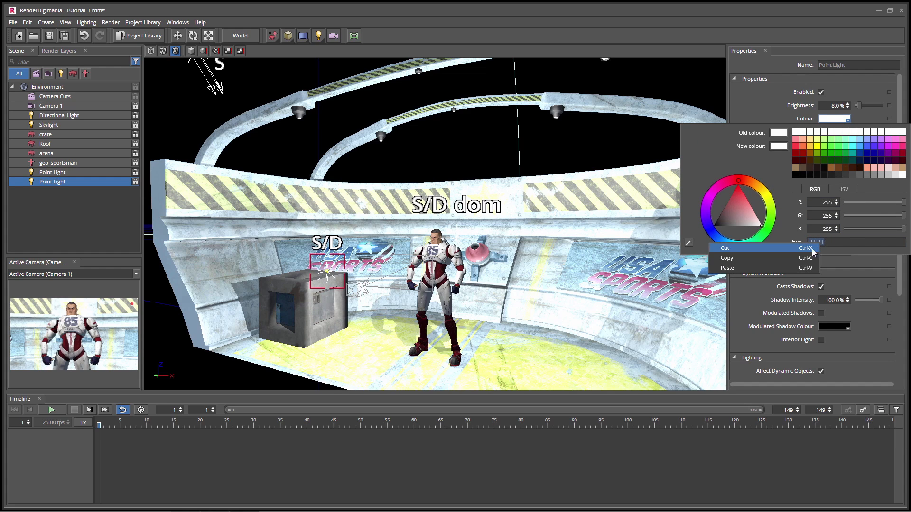
{"action": "left_click", "coordinate": [775, 265]}
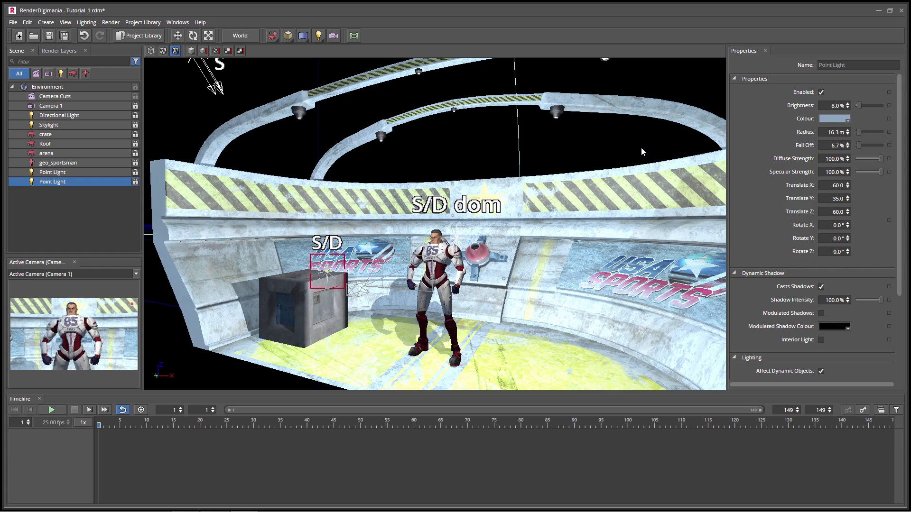
{"action": "left_click", "coordinate": [642, 149]}
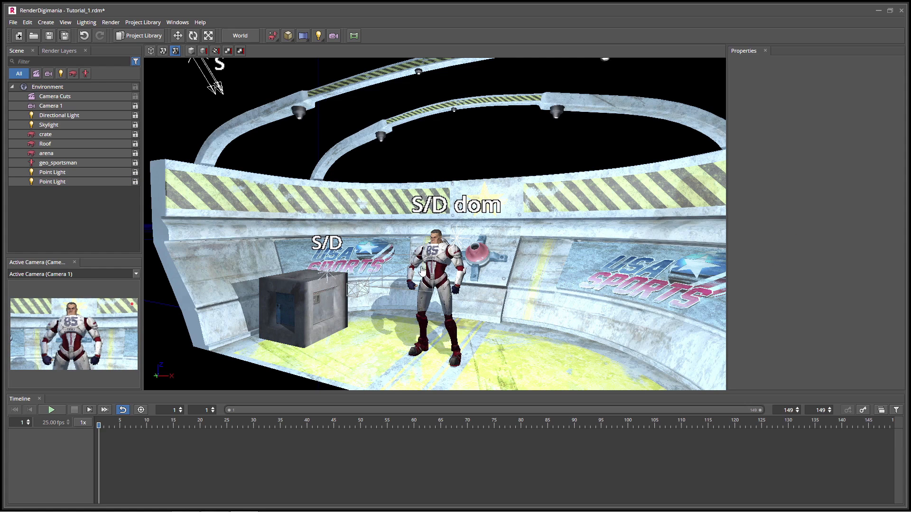
Set the crate-side point light's brightness to 10% and stop it from affecting static objects
{"action": "middle_click_drag", "start_coordinate": [422, 269], "coordinate": [448, 275]}
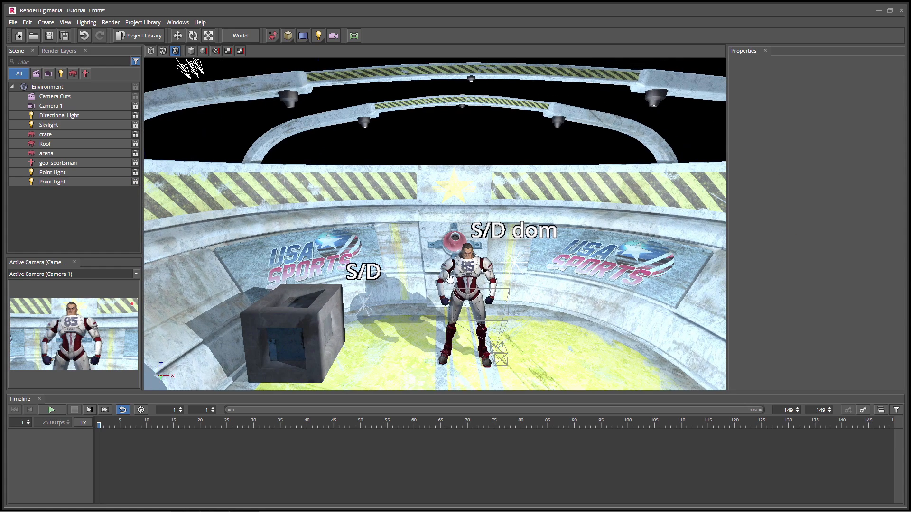
{"action": "left_click", "coordinate": [71, 182]}
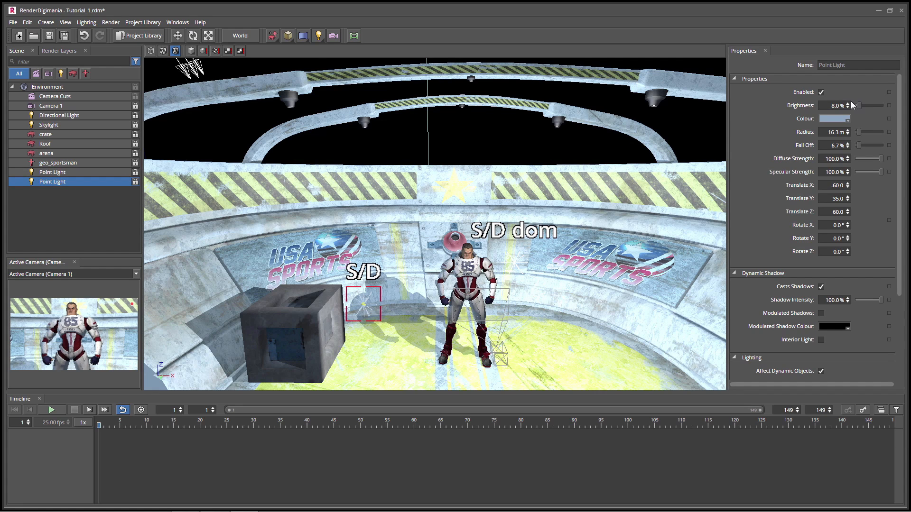
{"action": "left_click", "coordinate": [847, 103]}
{"action": "left_click", "coordinate": [848, 104]}
{"action": "scroll", "coordinate": [902, 246], "scroll_direction": "down", "scroll_amount": 2}
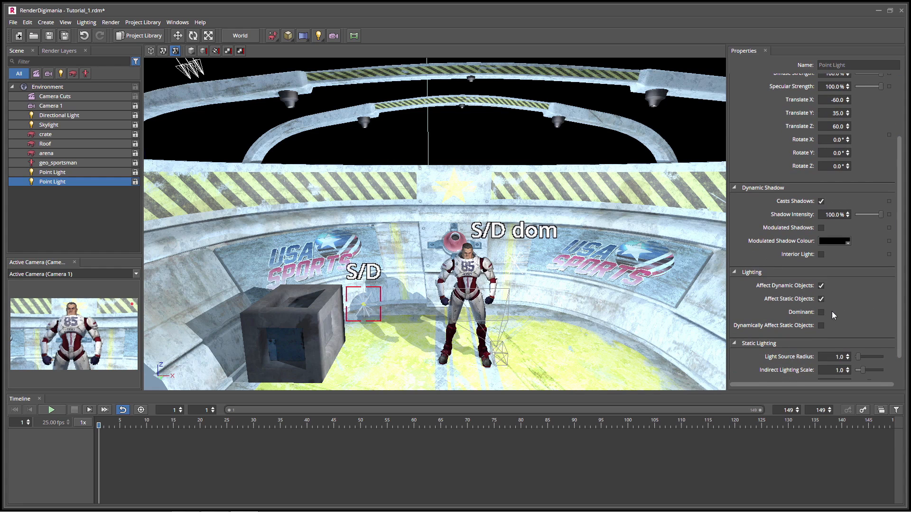
{"action": "left_click", "coordinate": [822, 299]}
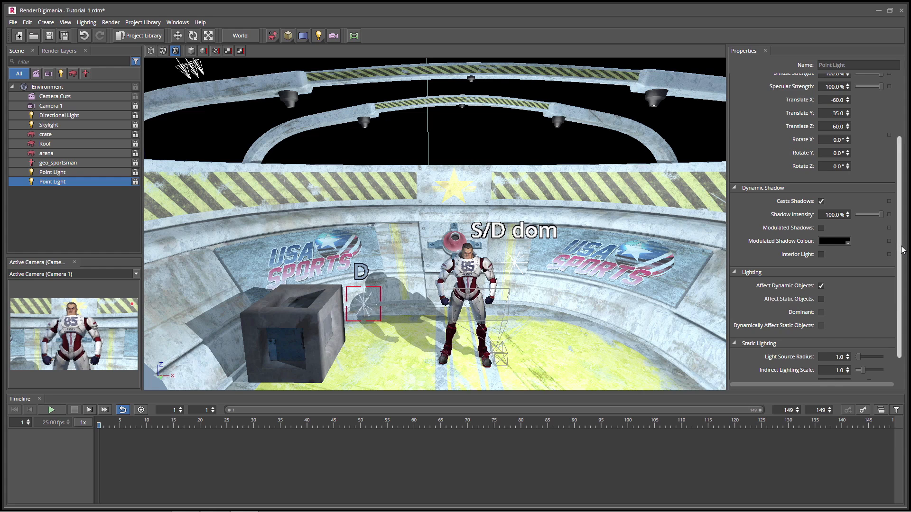
Rename the point light beside the crate as crate_light
{"action": "left_click_drag", "start_coordinate": [901, 249], "coordinate": [909, 173]}
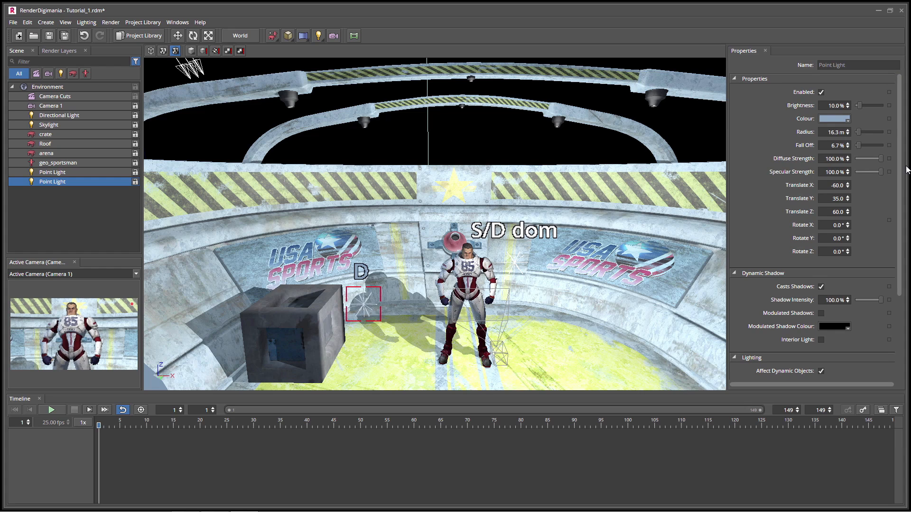
{"action": "left_click", "coordinate": [845, 65]}
{"action": "type", "text": "crate_"}
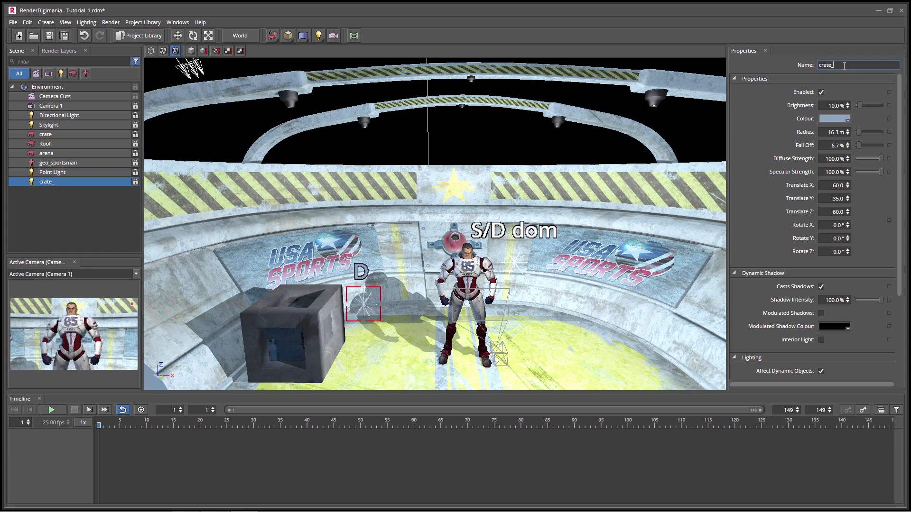
{"action": "type", "text": "light"}
{"action": "left_click", "coordinate": [500, 142]}
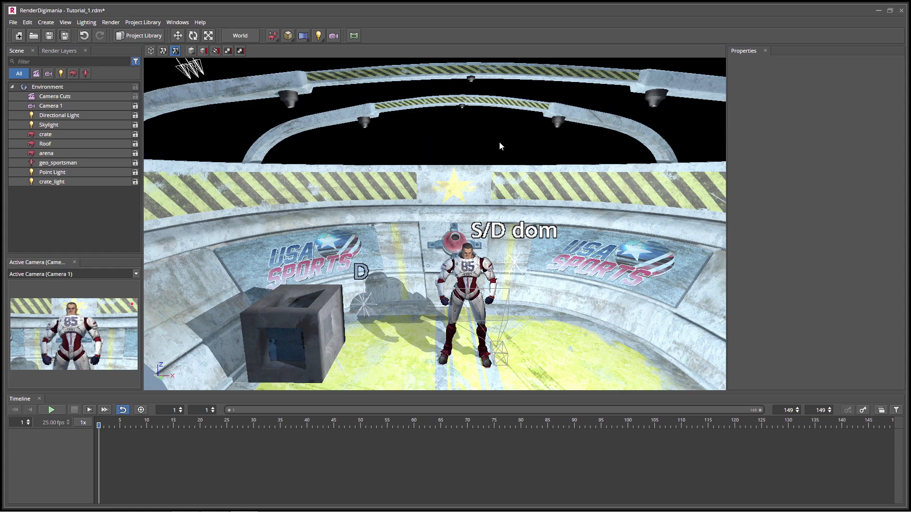
Exclude Roof, arena and geo_sportsman from crate_light in the Light Channels so that it lights only the crate
{"action": "left_click", "coordinate": [87, 23]}
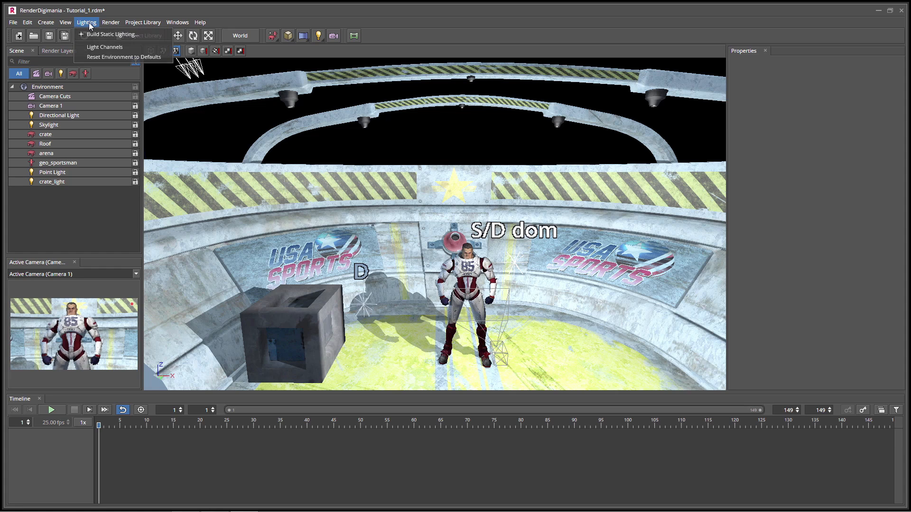
{"action": "left_click", "coordinate": [91, 48]}
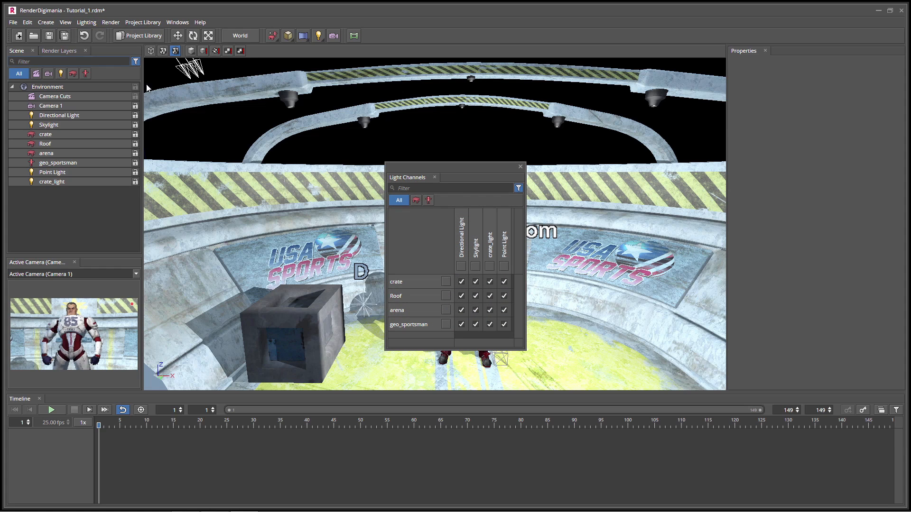
{"action": "left_click_drag", "start_coordinate": [437, 166], "coordinate": [581, 130]}
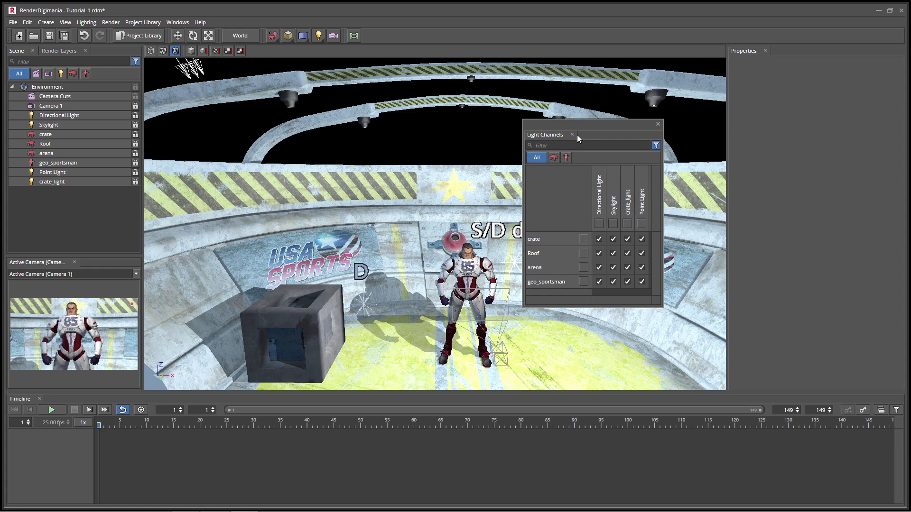
{"action": "left_click", "coordinate": [627, 254]}
{"action": "left_click", "coordinate": [628, 268]}
{"action": "left_click", "coordinate": [627, 282]}
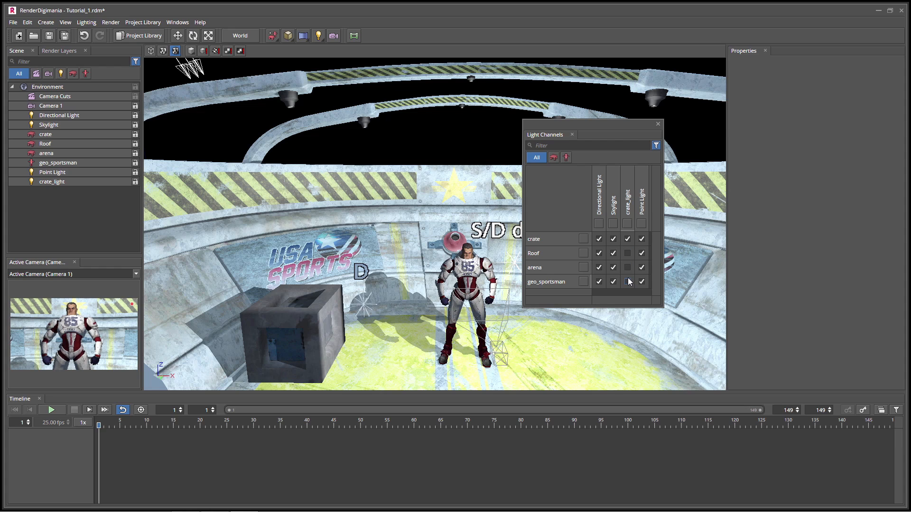
{"action": "left_click", "coordinate": [657, 124]}
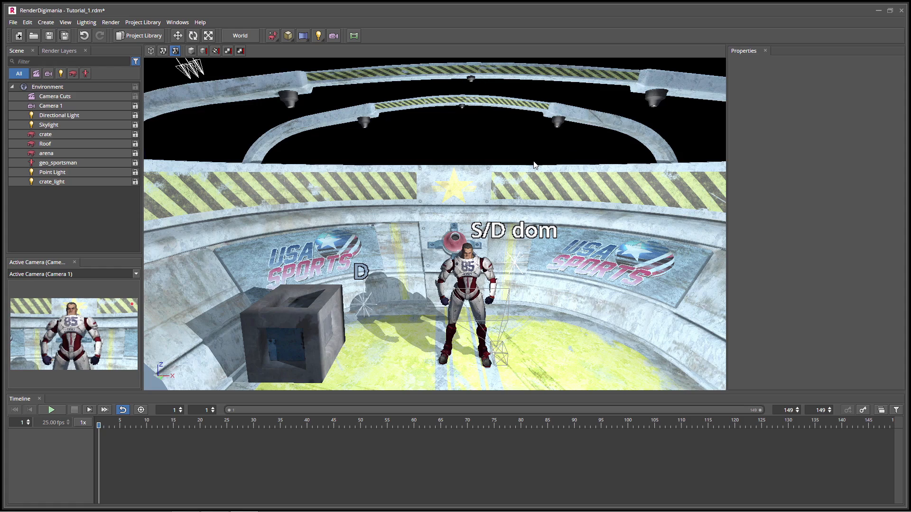
Delete the existing Camera 1 and add a new camera to the scene
{"action": "scroll", "coordinate": [553, 332], "scroll_direction": "down", "scroll_amount": 5}
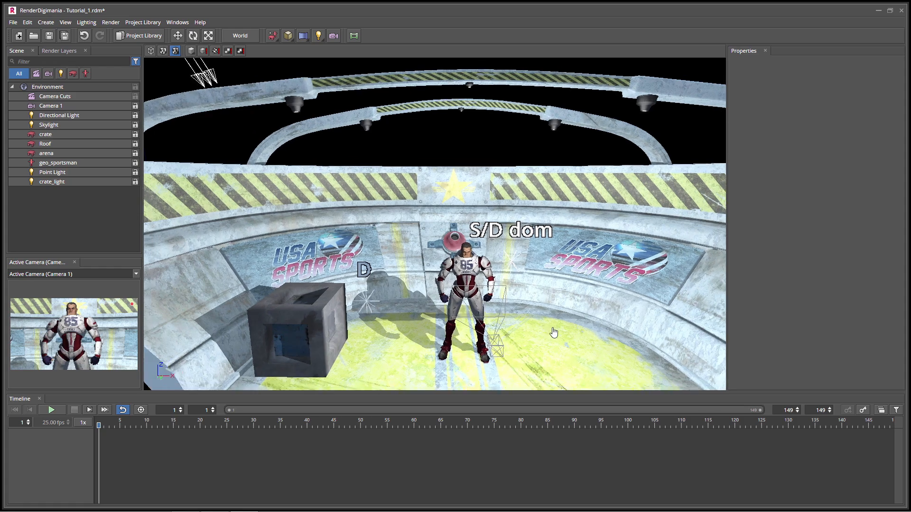
{"action": "middle_click_drag", "start_coordinate": [566, 260], "coordinate": [514, 301]}
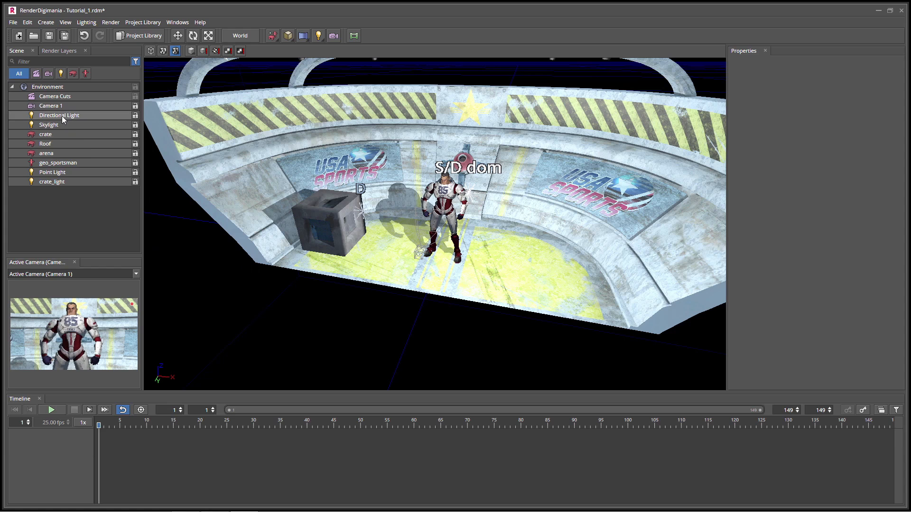
{"action": "left_click", "coordinate": [56, 106]}
{"action": "right_click", "coordinate": [56, 106]}
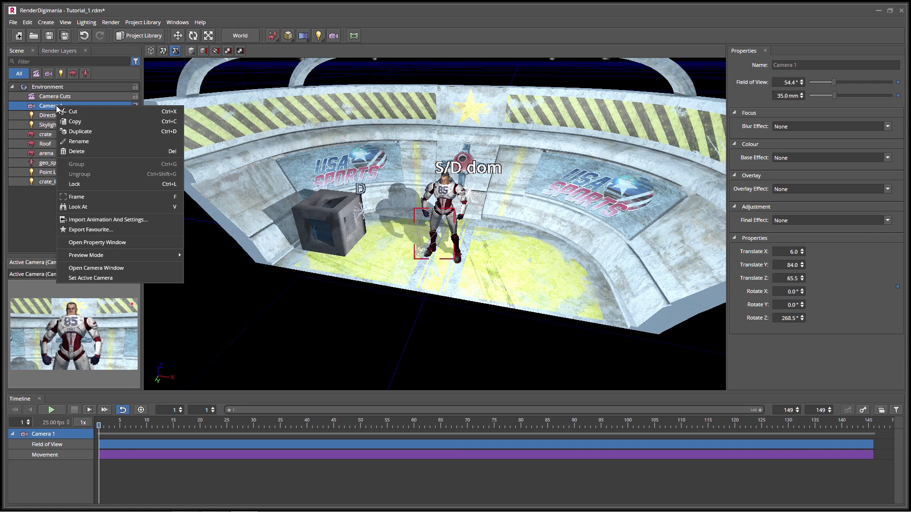
{"action": "left_click", "coordinate": [71, 151]}
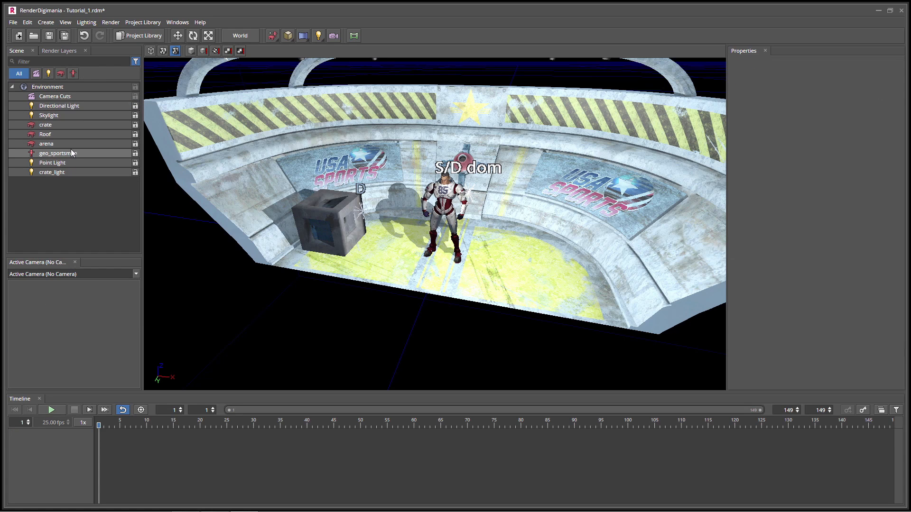
{"action": "left_click", "coordinate": [333, 36]}
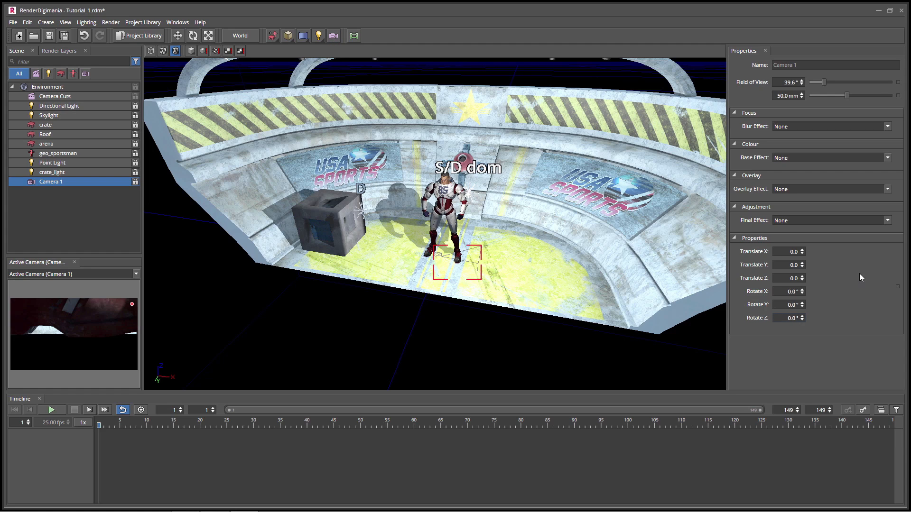
Position the new camera at X -60, Y 170, Z 25
{"action": "left_click_drag", "start_coordinate": [798, 251], "coordinate": [789, 251]}
{"action": "type", "text": "-60"}
{"action": "key", "text": "Tab"}
{"action": "type", "text": "170"}
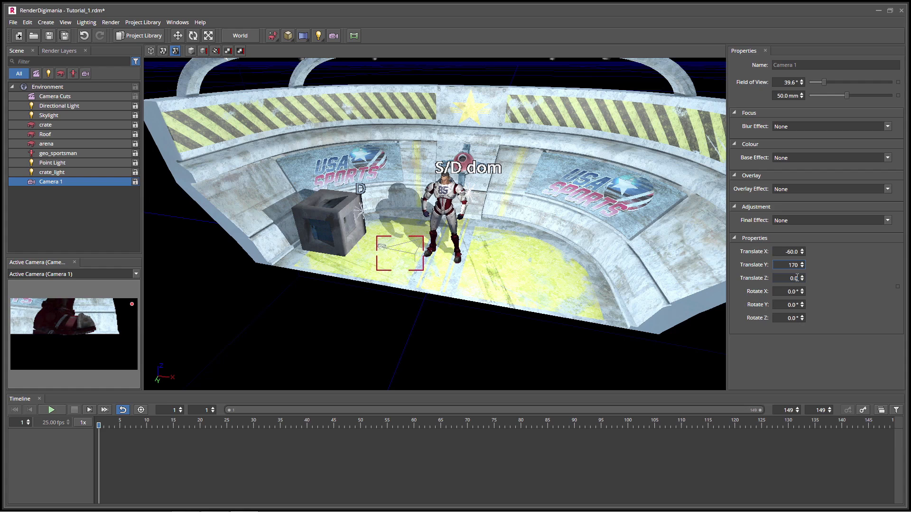
{"action": "key", "text": "Tab"}
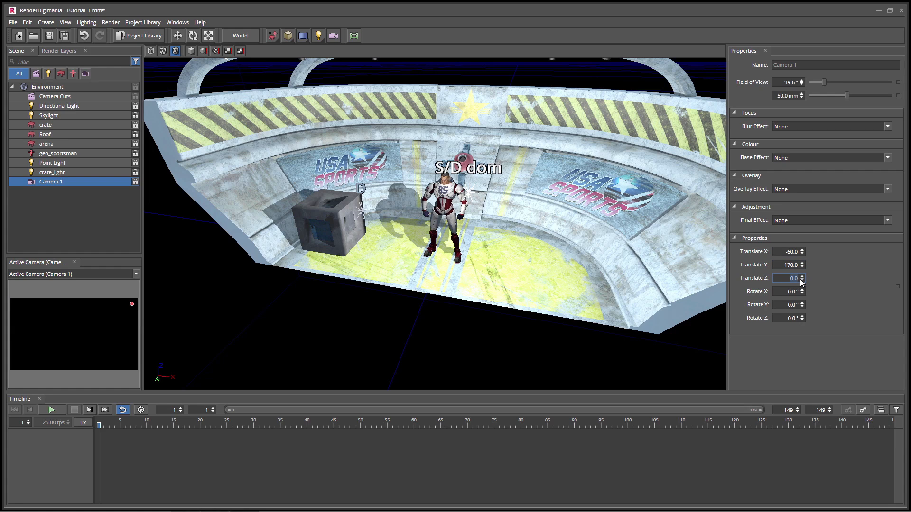
{"action": "type", "text": "25"}
Rotate the new camera to Y 6° and Z 287° so it faces the sportsman
{"action": "left_click", "coordinate": [788, 291]}
{"action": "left_click", "coordinate": [789, 291]}
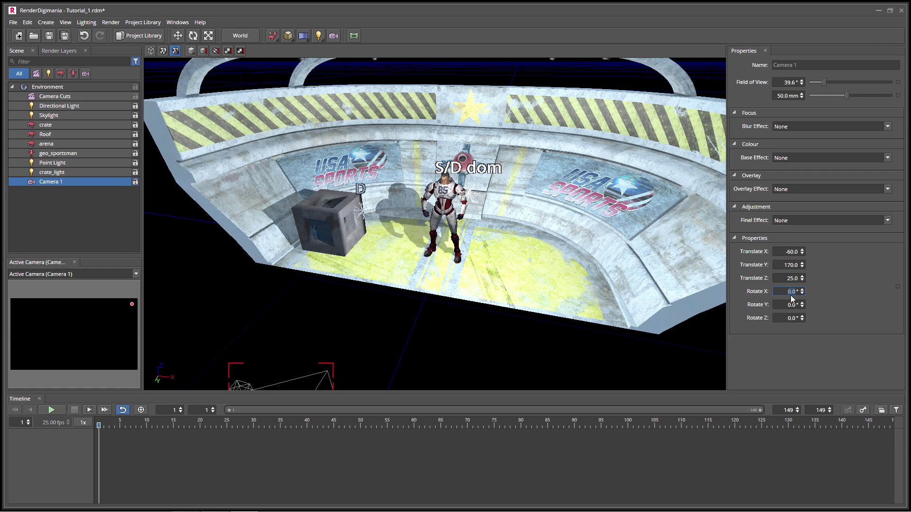
{"action": "left_click", "coordinate": [790, 305]}
{"action": "type", "text": "6"}
{"action": "left_click", "coordinate": [796, 319]}
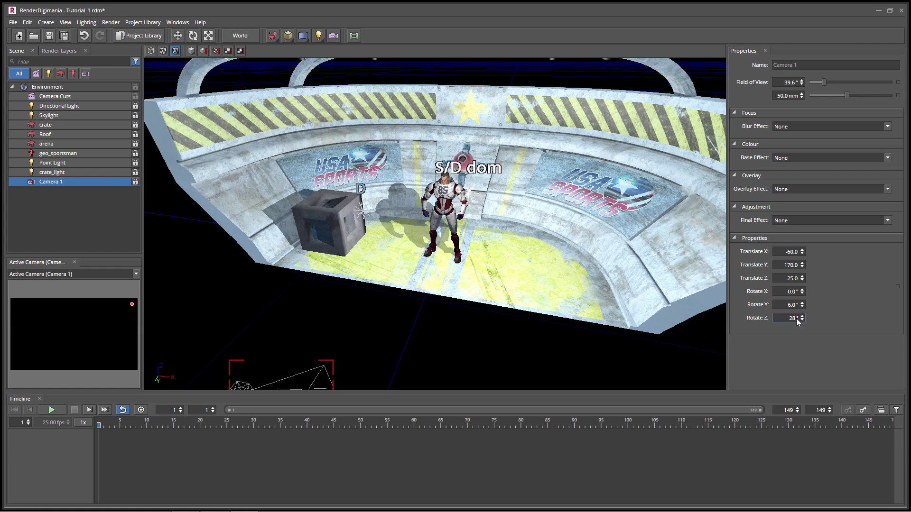
{"action": "left_click", "coordinate": [571, 357]}
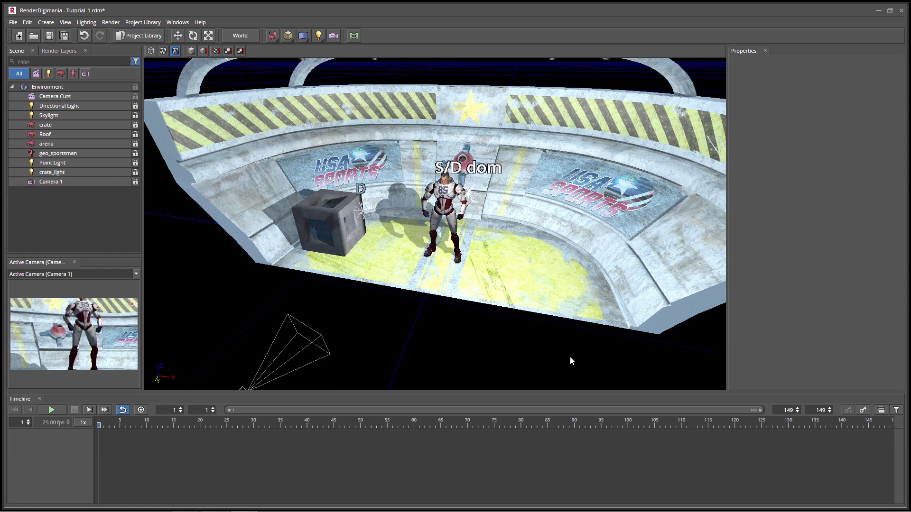
{"action": "left_click", "coordinate": [299, 361]}
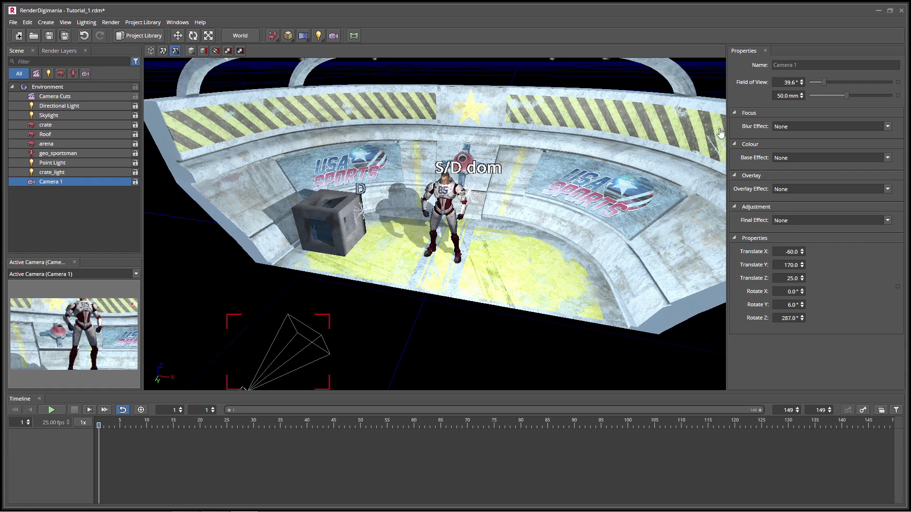
Set the new camera's field of view to 50° and deselect the camera
{"action": "left_click_drag", "start_coordinate": [788, 82], "coordinate": [796, 82]}
{"action": "type", "text": "50"}
{"action": "key", "text": "Return"}
{"action": "left_click", "coordinate": [391, 360]}
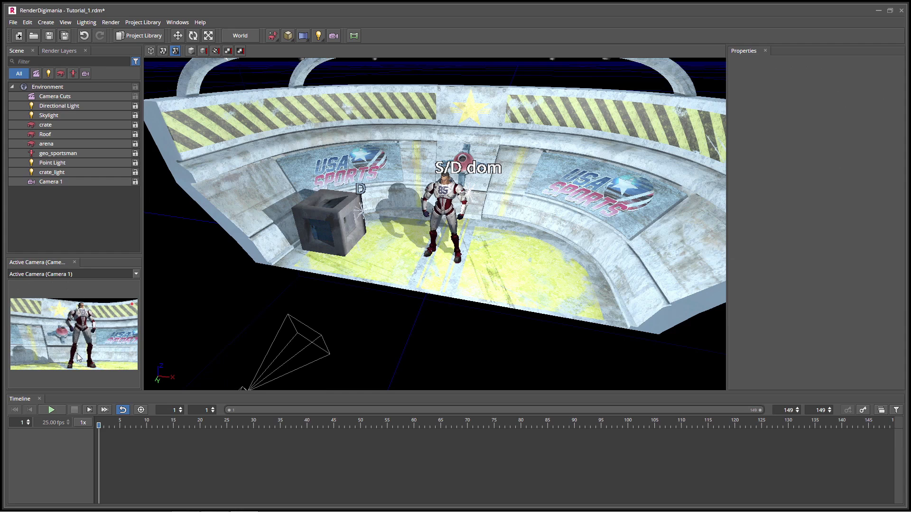
Select Camera 1 and add a movement keyframe for its current position and rotation at frame 1
{"action": "middle_click_drag", "start_coordinate": [183, 362], "coordinate": [206, 357]}
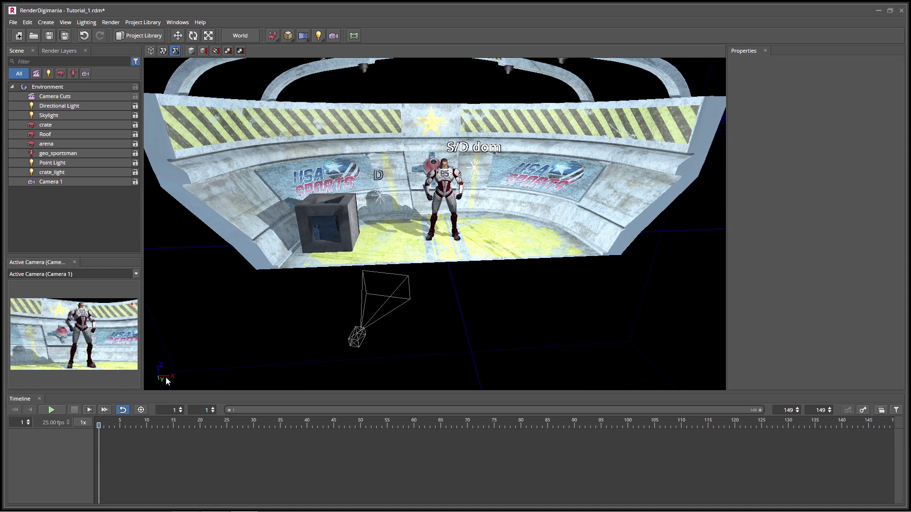
{"action": "left_click", "coordinate": [53, 183]}
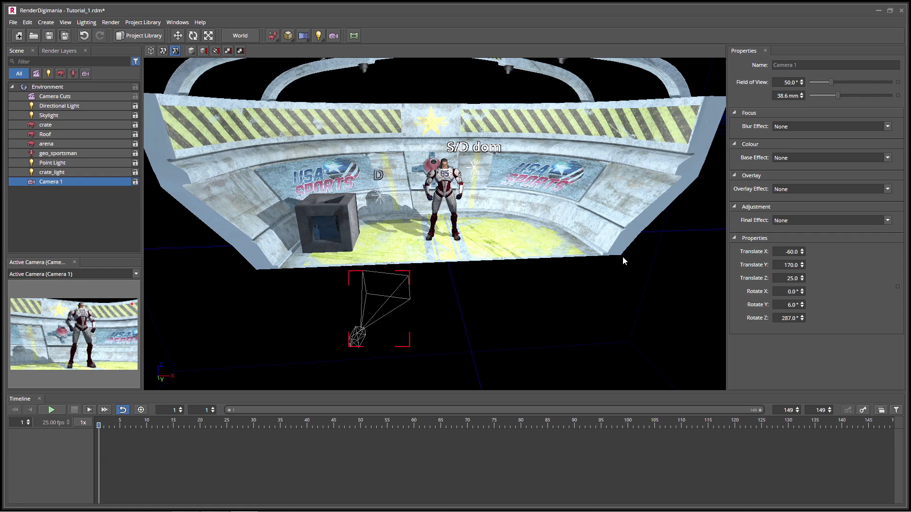
{"action": "right_click", "coordinate": [898, 286]}
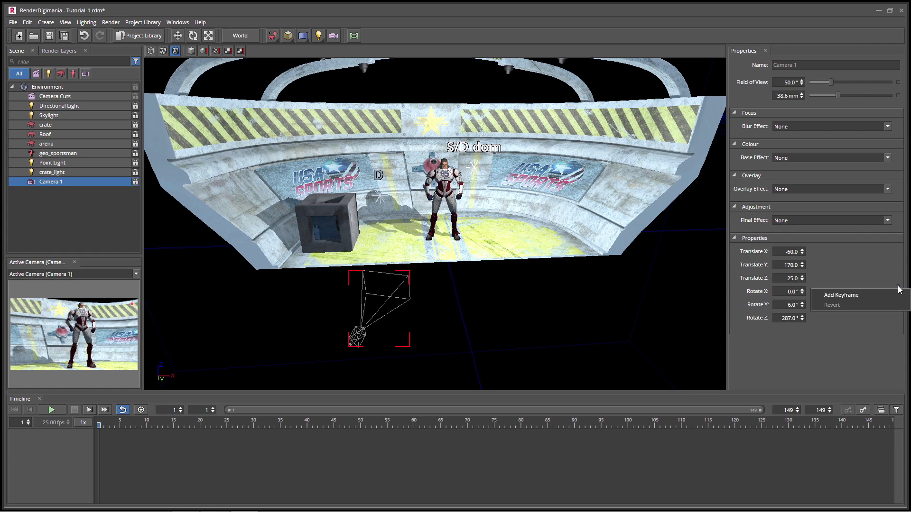
{"action": "left_click", "coordinate": [860, 296]}
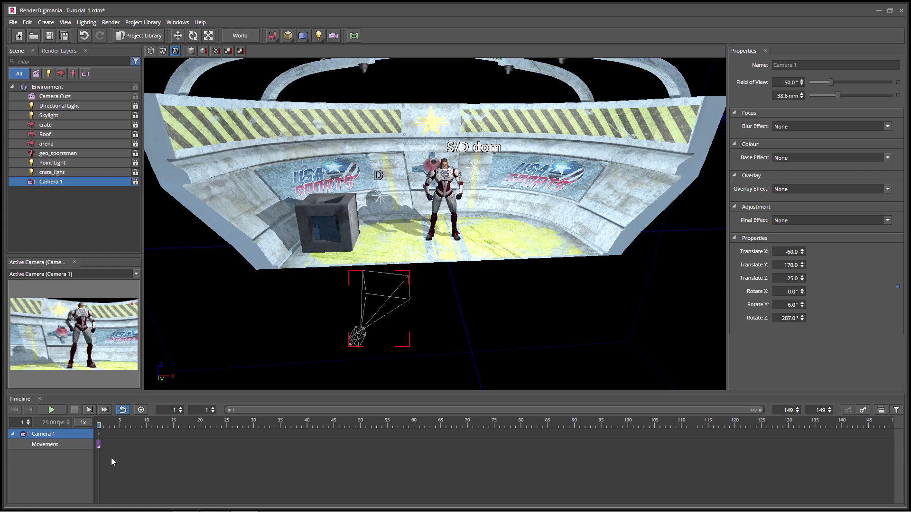
Go to the last frame, 149, and set Camera 1's translation to X 70, Y 185, Z 70
{"action": "left_click", "coordinate": [105, 410]}
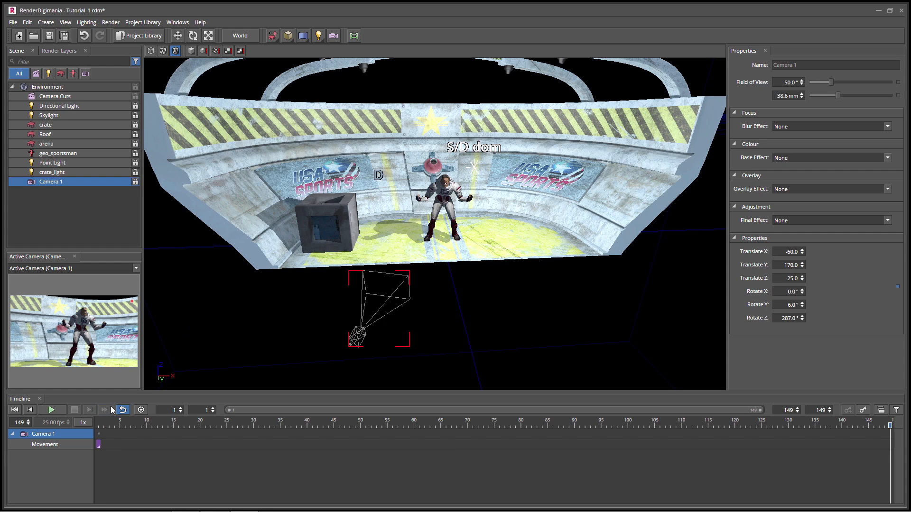
{"action": "type", "text": "-"}
{"action": "left_click_drag", "start_coordinate": [785, 252], "coordinate": [799, 252]}
{"action": "type", "text": "70"}
{"action": "left_click", "coordinate": [786, 265]}
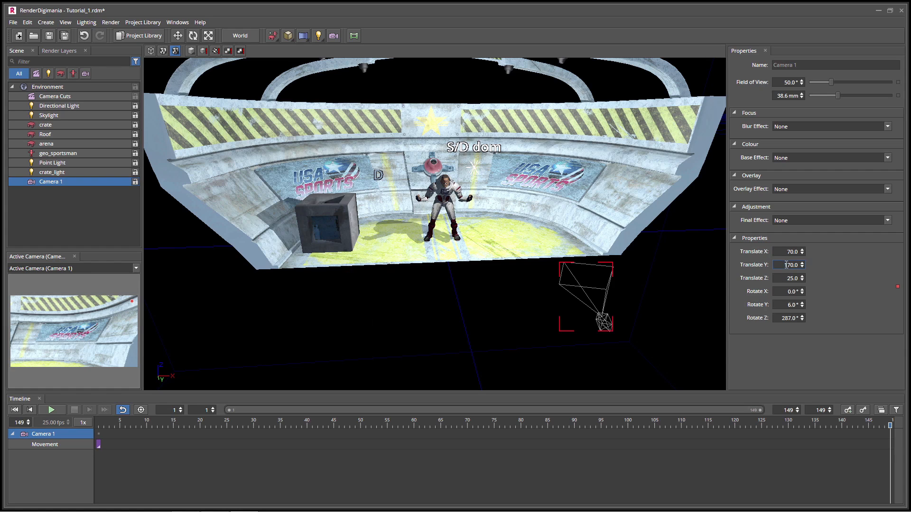
{"action": "left_click_drag", "start_coordinate": [786, 265], "coordinate": [798, 267]}
{"action": "type", "text": "185"}
{"action": "left_click", "coordinate": [788, 279]}
{"action": "left_click_drag", "start_coordinate": [788, 278], "coordinate": [797, 278]}
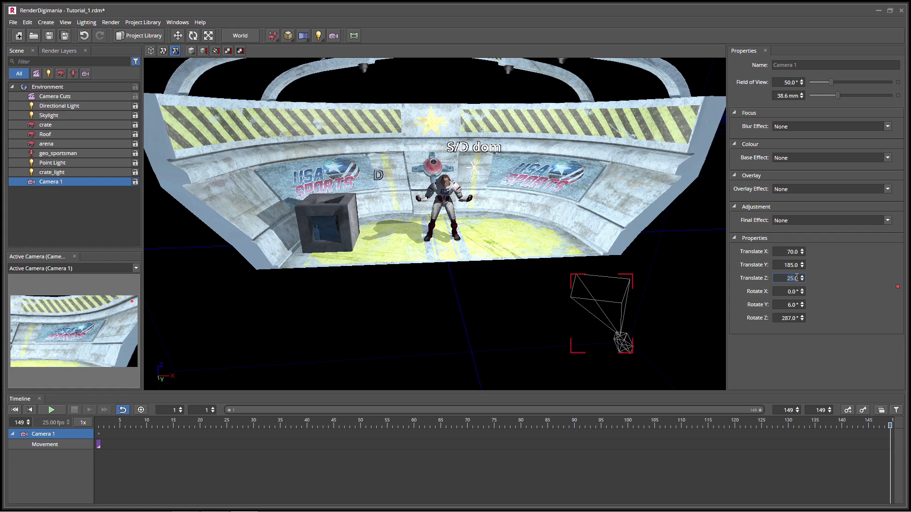
{"action": "type", "text": "700"}
Rotate Camera 1 to Y 353° and Z 250° and add a keyframe for it at frame 149
{"action": "left_click", "coordinate": [786, 305]}
{"action": "left_click_drag", "start_coordinate": [787, 305], "coordinate": [795, 309]}
{"action": "type", "text": "353"}
{"action": "left_click", "coordinate": [785, 318]}
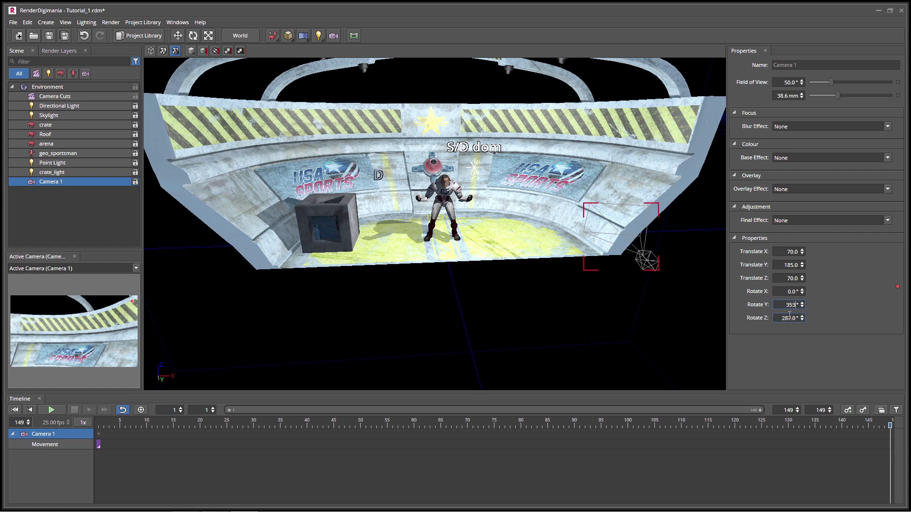
{"action": "left_click_drag", "start_coordinate": [784, 318], "coordinate": [795, 319]}
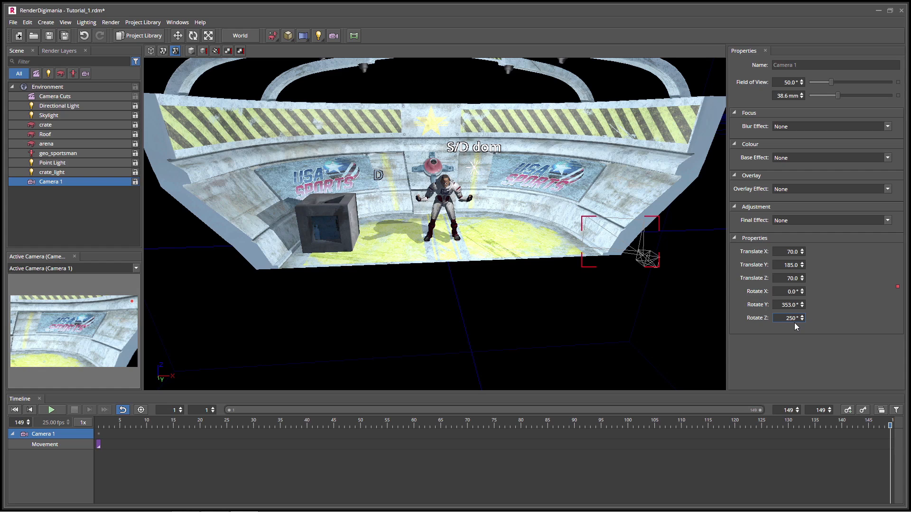
{"action": "left_click", "coordinate": [848, 411]}
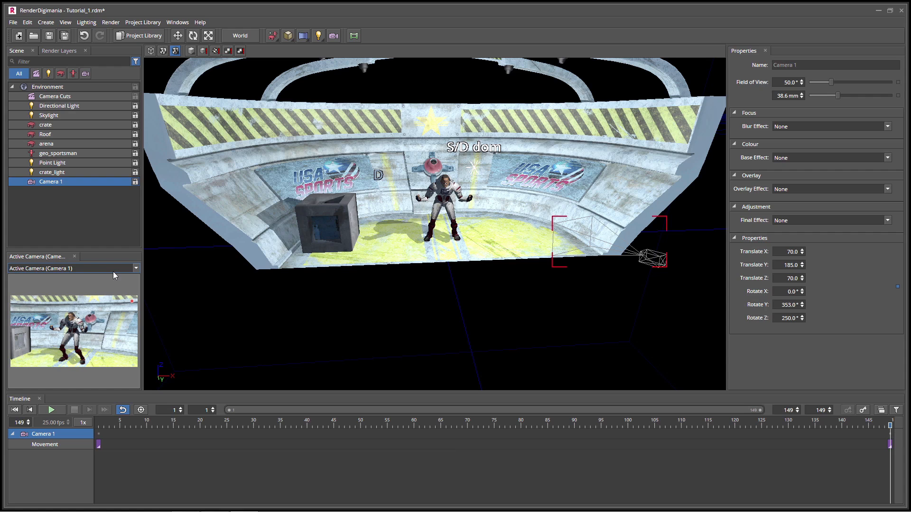
Preview the camera animation in an undocked, enlarged camera view, then dock the view again and return to frame 1
{"action": "left_click_drag", "start_coordinate": [47, 257], "coordinate": [199, 102]}
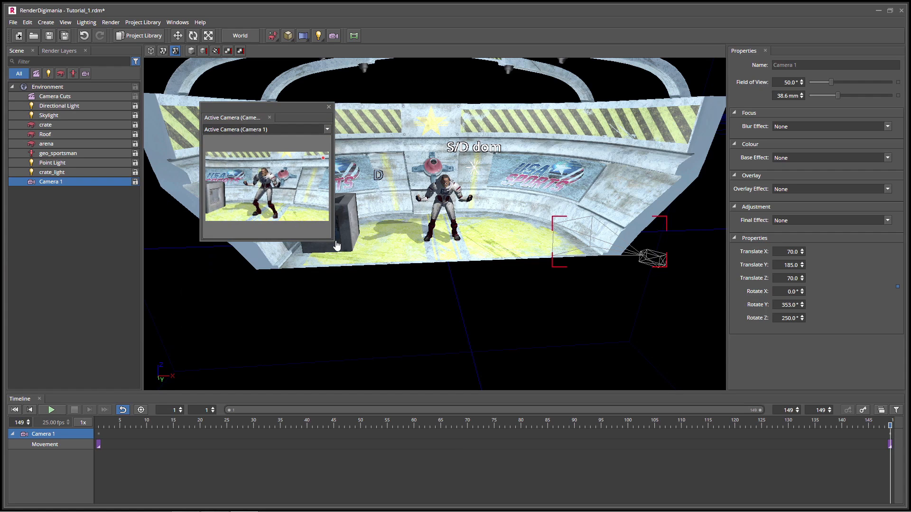
{"action": "left_click_drag", "start_coordinate": [334, 241], "coordinate": [634, 470]}
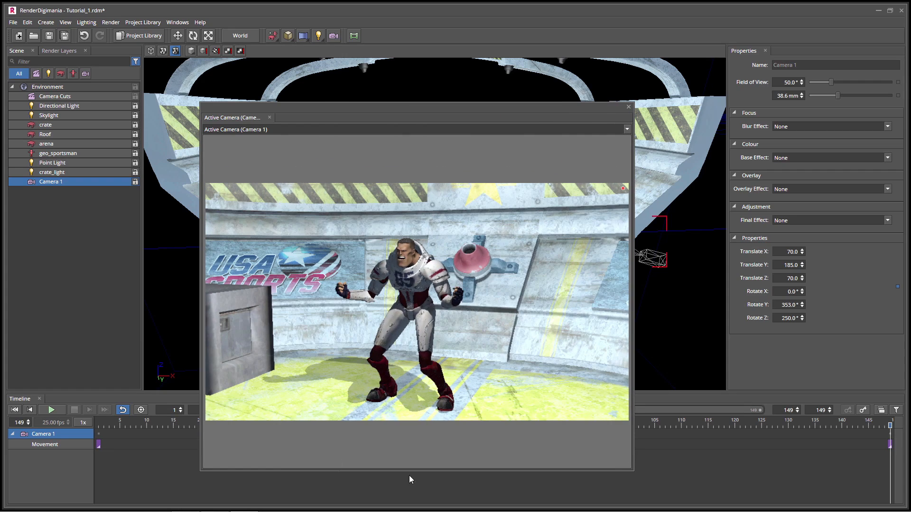
{"action": "left_click", "coordinate": [51, 410]}
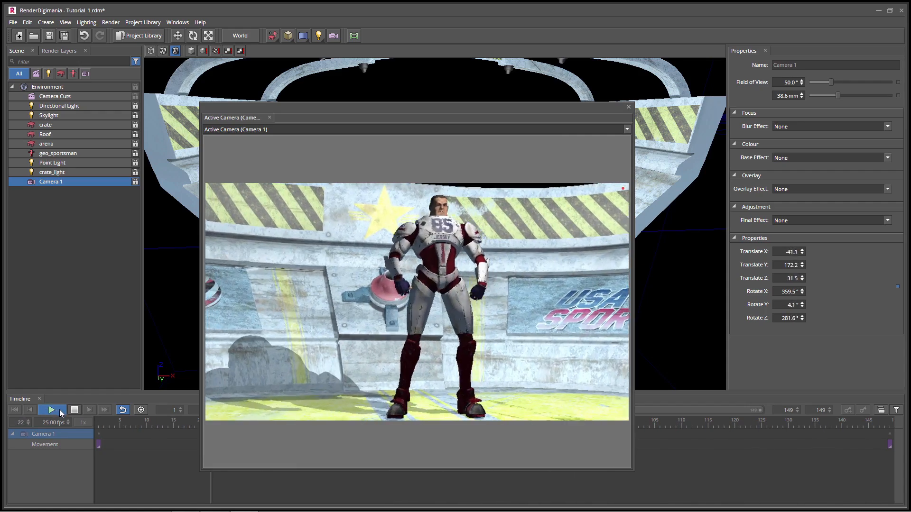
{"action": "left_click", "coordinate": [75, 410]}
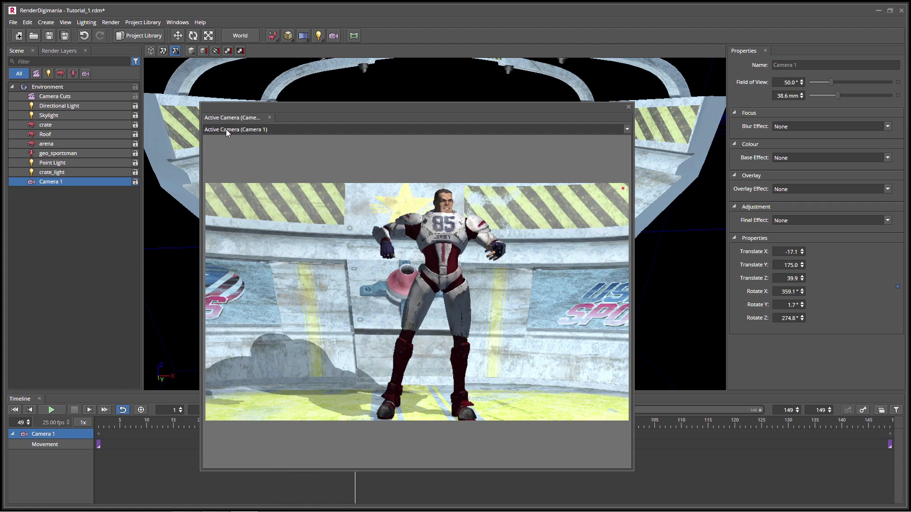
{"action": "left_click_drag", "start_coordinate": [226, 119], "coordinate": [48, 389]}
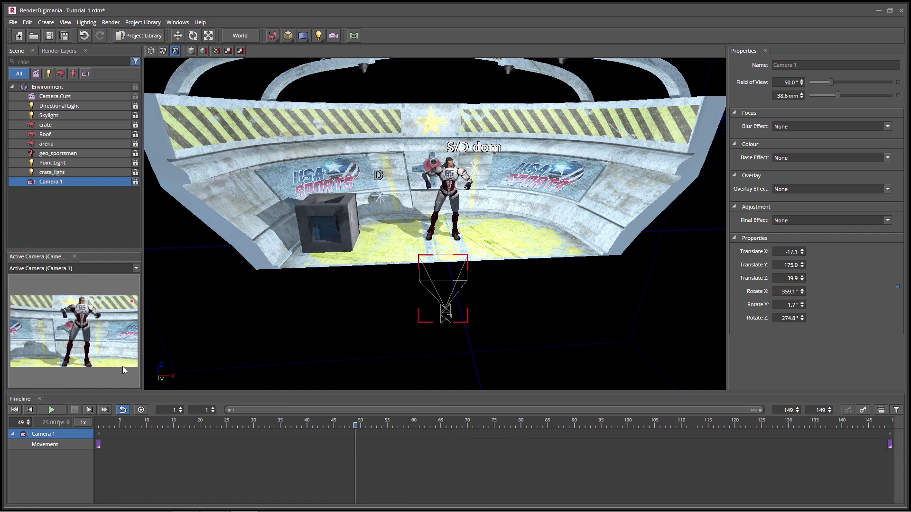
{"action": "left_click", "coordinate": [15, 410]}
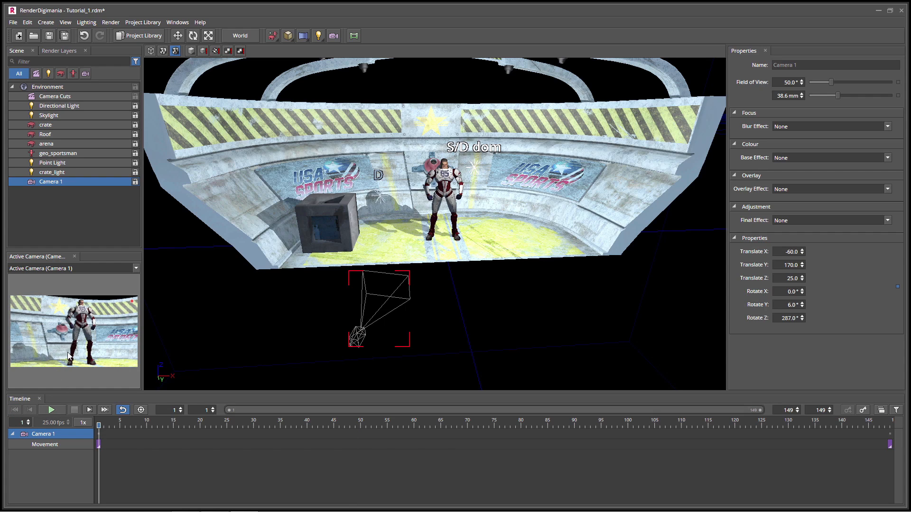
Assign geo_sportsman to a new render layer and show the list of render layers
{"action": "right_click", "coordinate": [446, 183]}
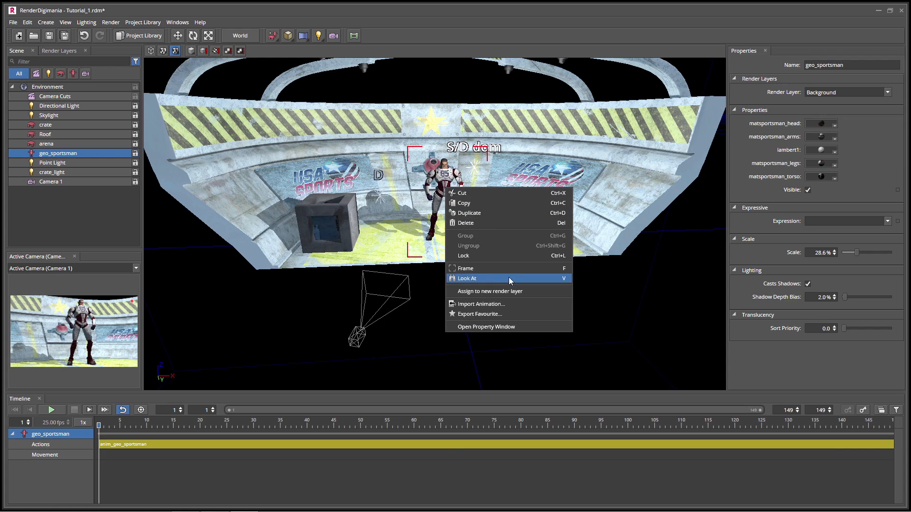
{"action": "left_click", "coordinate": [511, 291]}
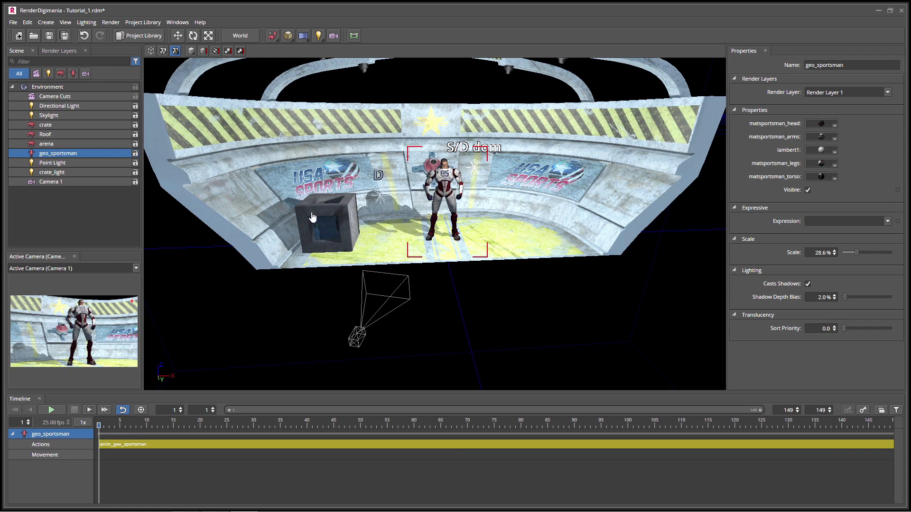
{"action": "left_click", "coordinate": [61, 51]}
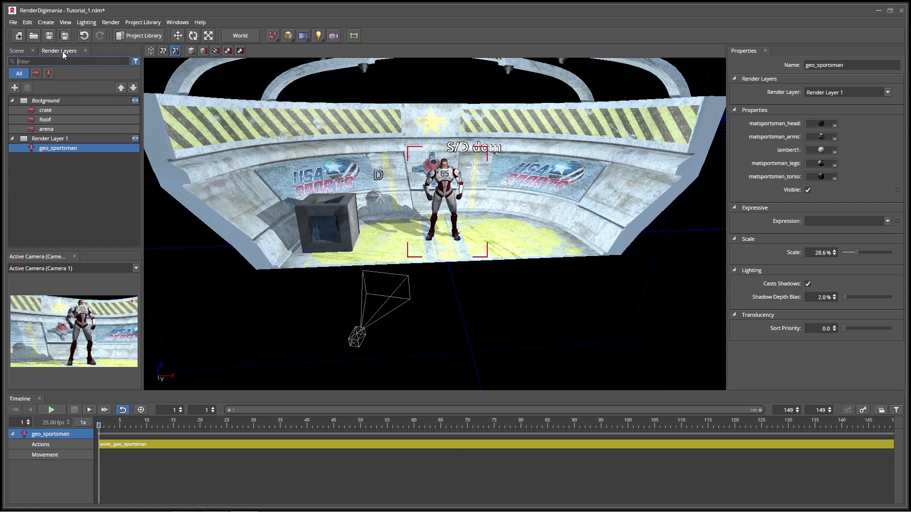
{"action": "left_click", "coordinate": [87, 177]}
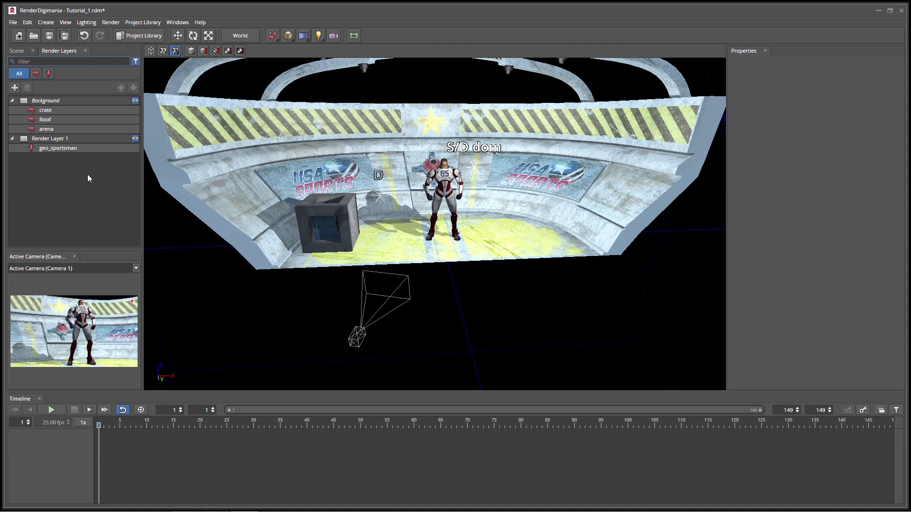
Rename Render Layer 1 as foreground and move the crate from the Background layer into it
{"action": "left_click", "coordinate": [59, 140]}
{"action": "right_click", "coordinate": [60, 139]}
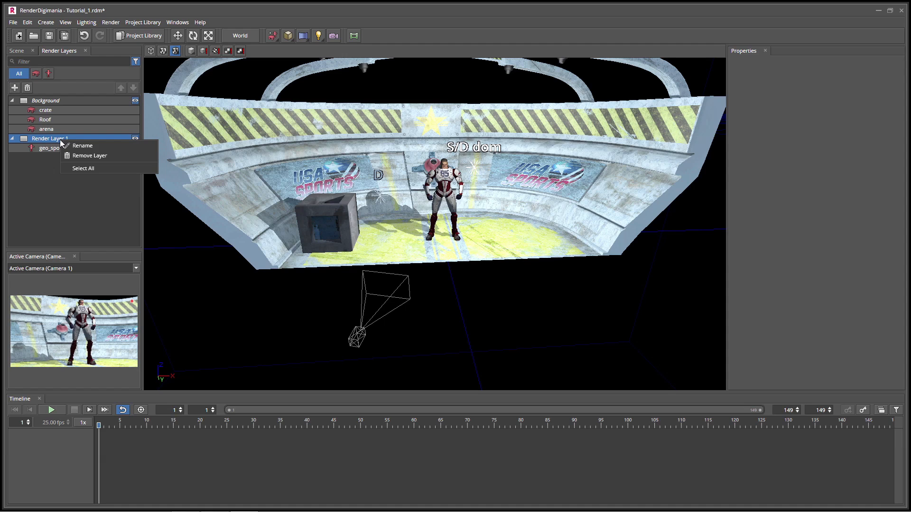
{"action": "left_click", "coordinate": [80, 146]}
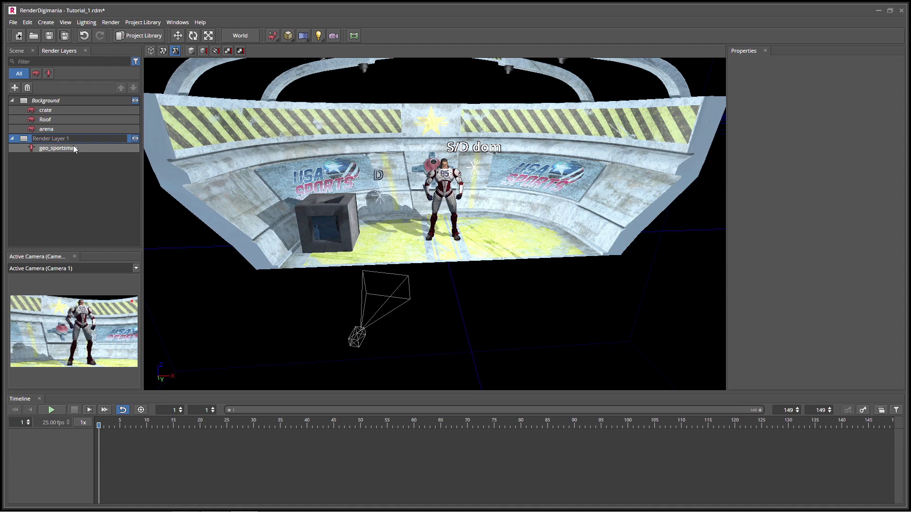
{"action": "type", "text": "foreground"}
{"action": "key", "text": "Return"}
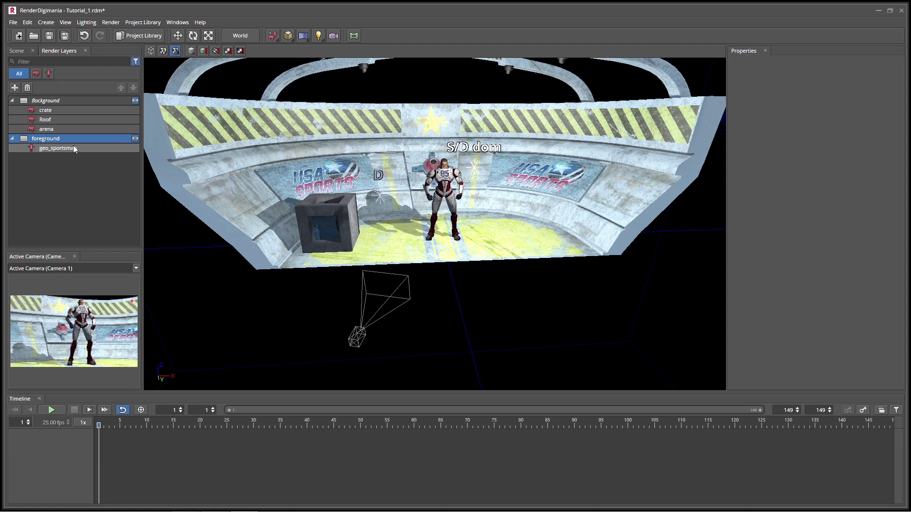
{"action": "left_click_drag", "start_coordinate": [50, 110], "coordinate": [47, 139]}
{"action": "left_click", "coordinate": [53, 181]}
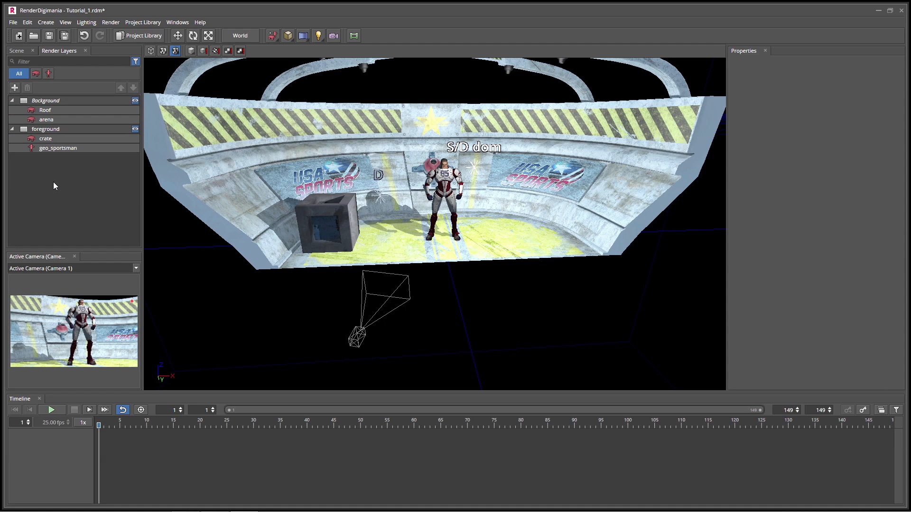
Toggle the visibility of the foreground and Background render layers off and on again to check their contents
{"action": "left_click", "coordinate": [135, 130]}
{"action": "left_click", "coordinate": [135, 129]}
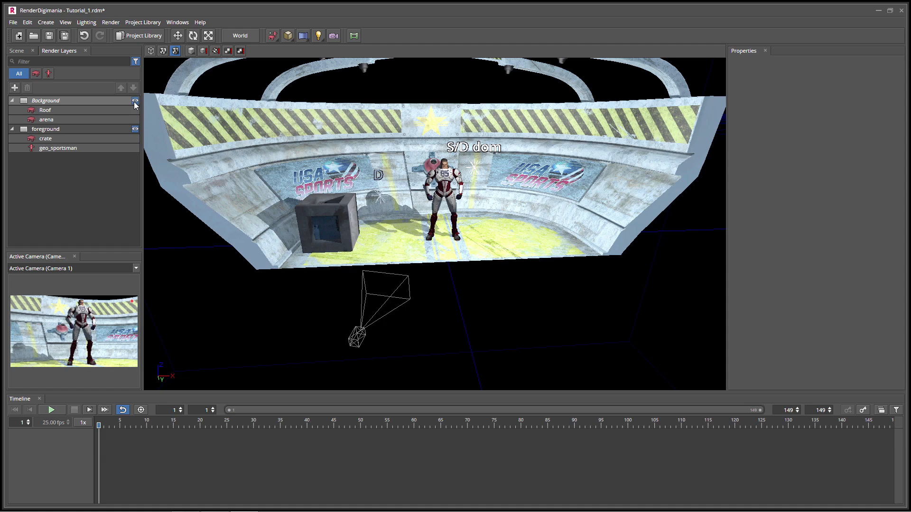
{"action": "left_click", "coordinate": [135, 101]}
{"action": "left_click", "coordinate": [135, 101]}
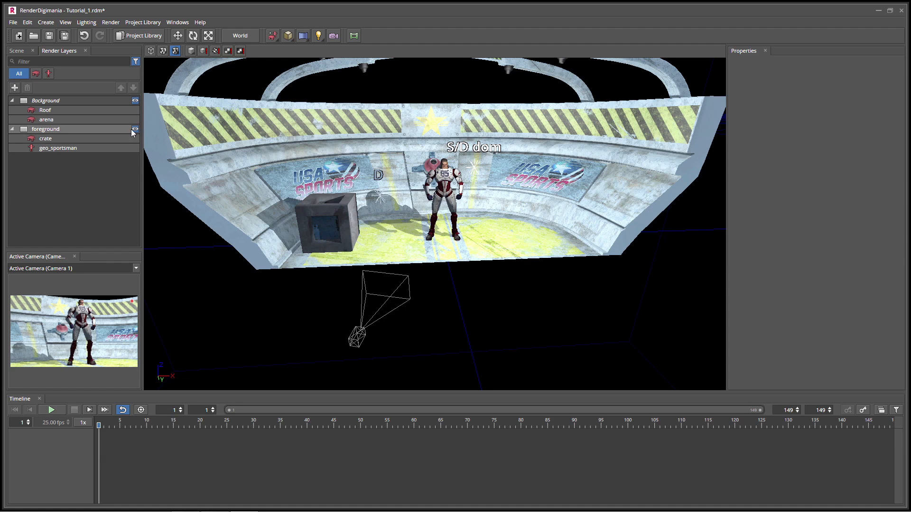
{"action": "left_click", "coordinate": [135, 128]}
{"action": "left_click", "coordinate": [135, 128]}
{"action": "middle_click_drag", "start_coordinate": [300, 151], "coordinate": [324, 154]}
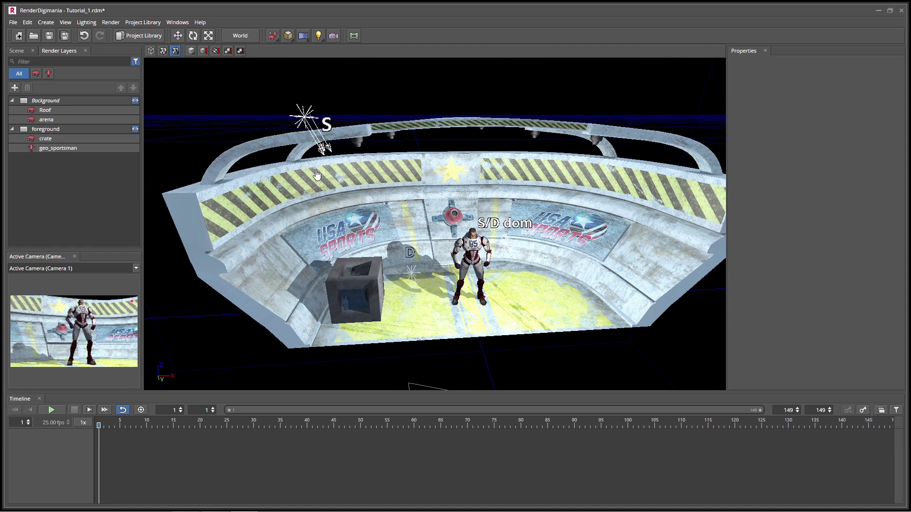
Open the render settings and set the output folder to C:\Projects\sportsman
{"action": "left_click", "coordinate": [353, 35]}
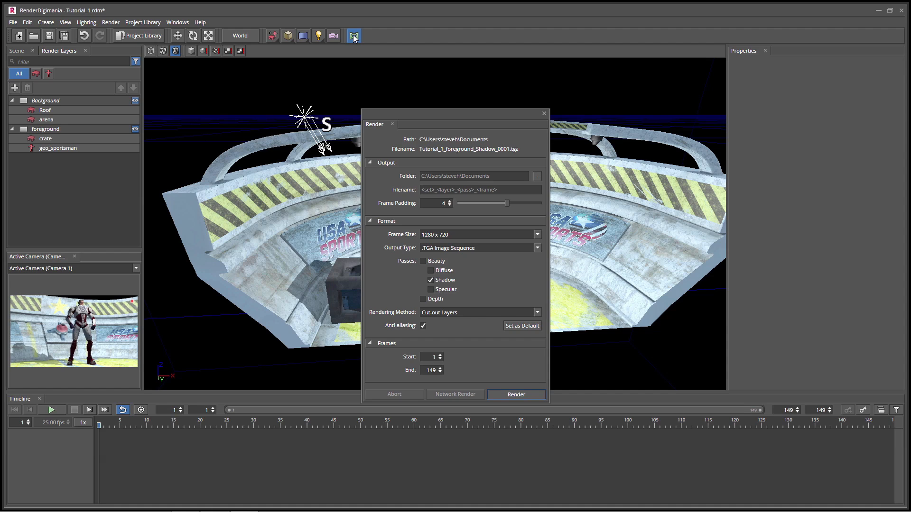
{"action": "left_click", "coordinate": [505, 177]}
{"action": "left_click", "coordinate": [538, 177]}
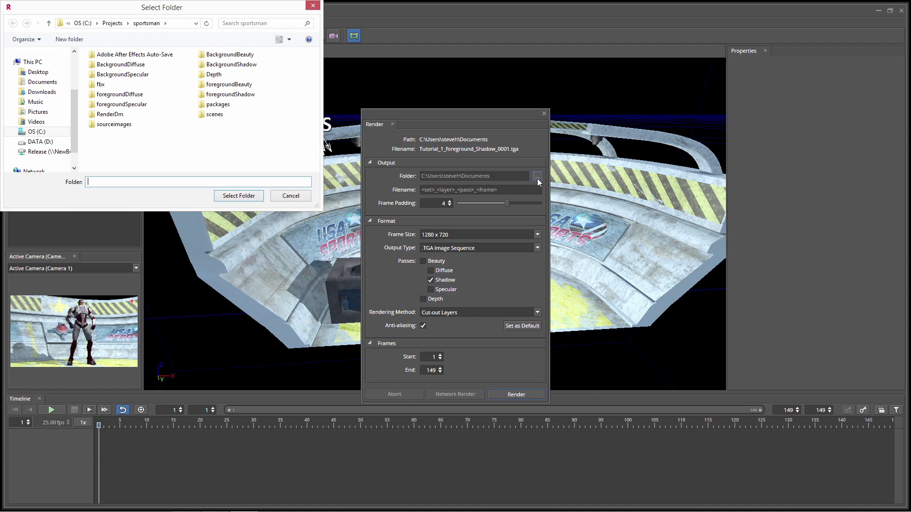
{"action": "left_click", "coordinate": [148, 24]}
{"action": "left_click", "coordinate": [250, 199]}
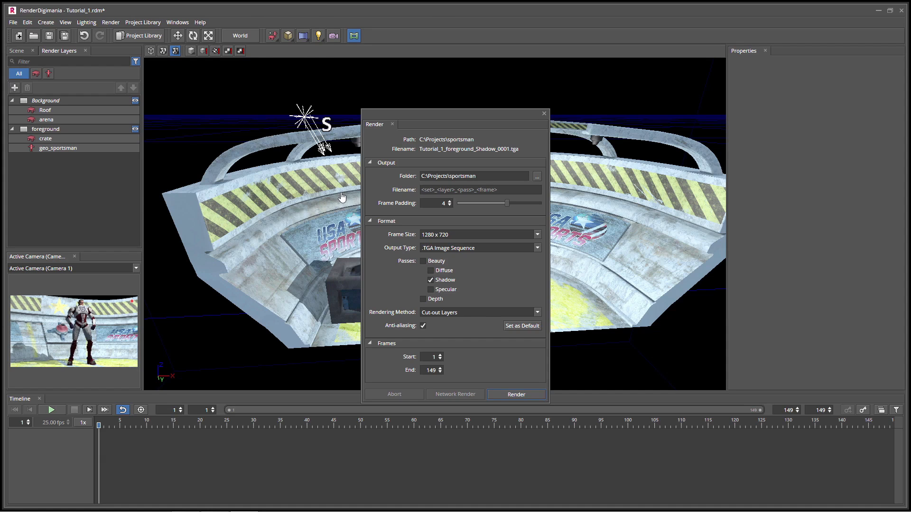
Set the render output filename pattern to Tutorial_2_<layer>_<pass>.<frame>, inserting the layer, pass and frame tokens
{"action": "left_click", "coordinate": [438, 190]}
{"action": "type", "text": "T"}
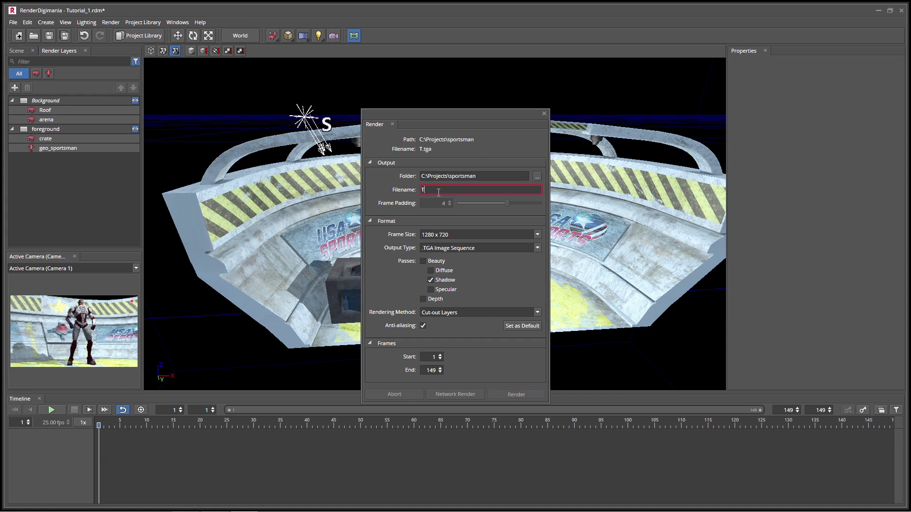
{"action": "type", "text": "utorial_2_"}
{"action": "right_click", "coordinate": [449, 190]}
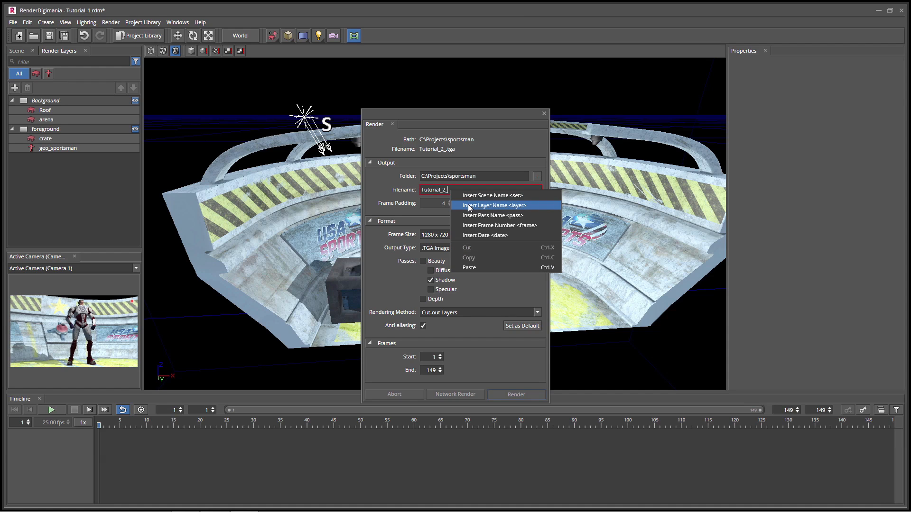
{"action": "left_click", "coordinate": [469, 206]}
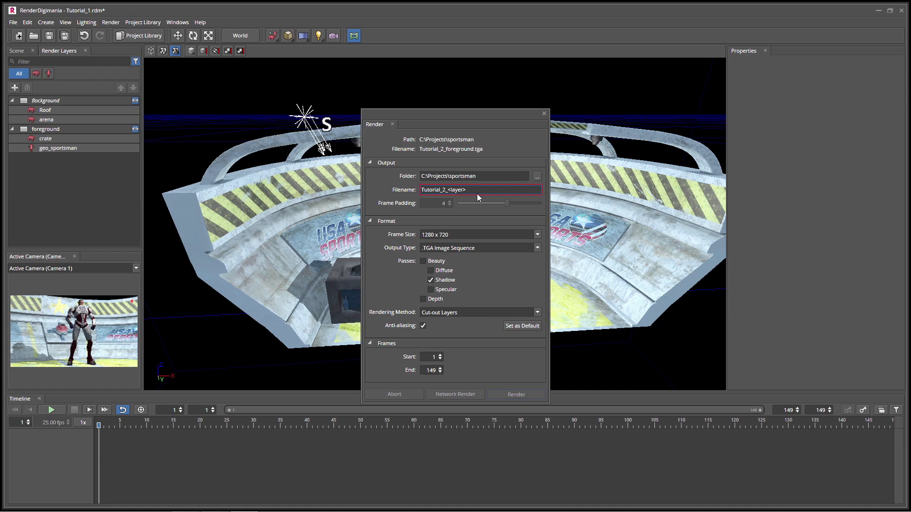
{"action": "type", "text": "_"}
{"action": "right_click", "coordinate": [475, 189]}
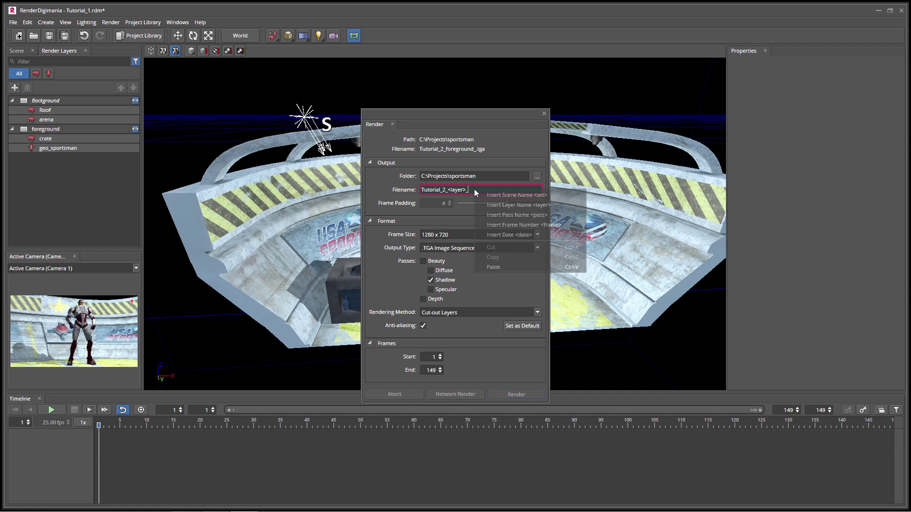
{"action": "left_click", "coordinate": [517, 216]}
{"action": "type", "text": "."}
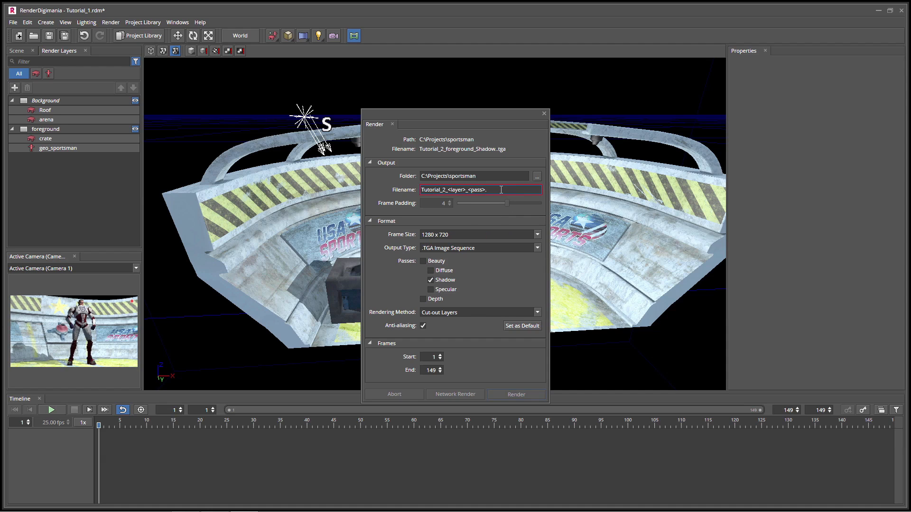
{"action": "right_click", "coordinate": [502, 189]}
{"action": "left_click", "coordinate": [543, 225]}
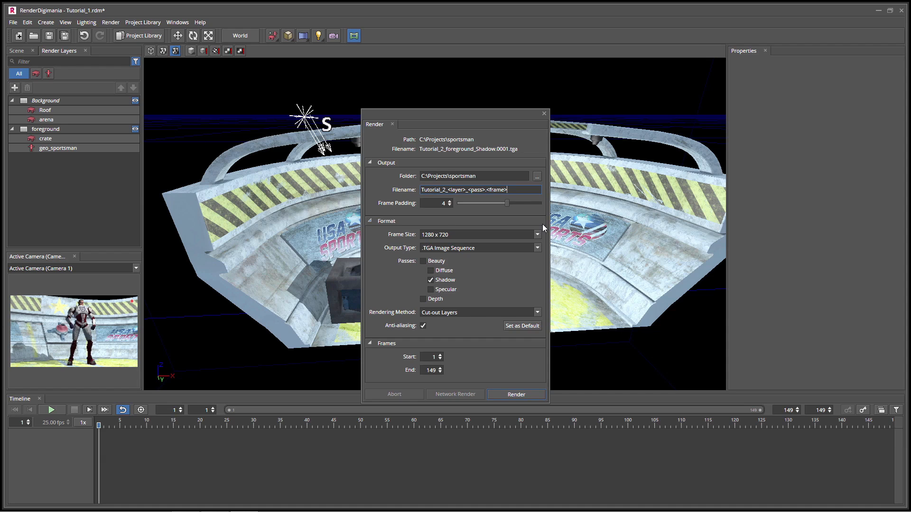
Set the render frame size to 1920 x 1080 and keep .TGA Image Sequence as the output type
{"action": "left_click", "coordinate": [537, 235]}
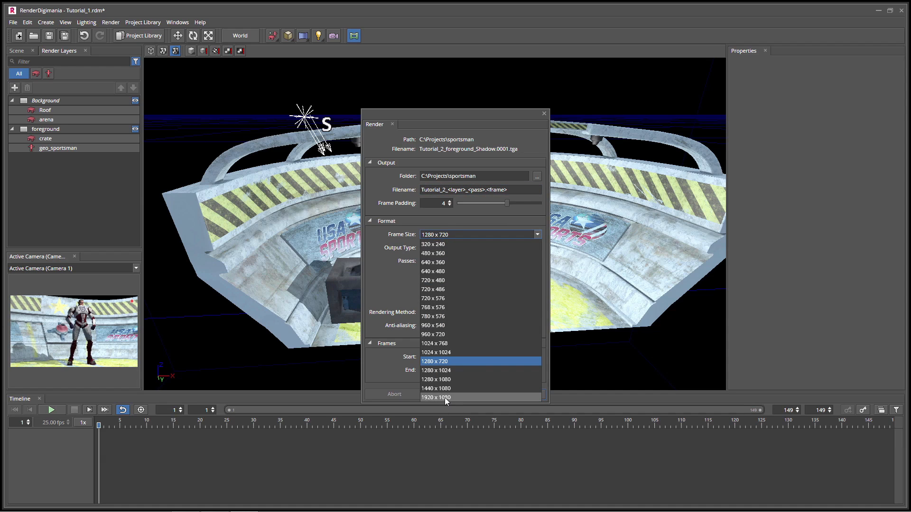
{"action": "left_click", "coordinate": [445, 397]}
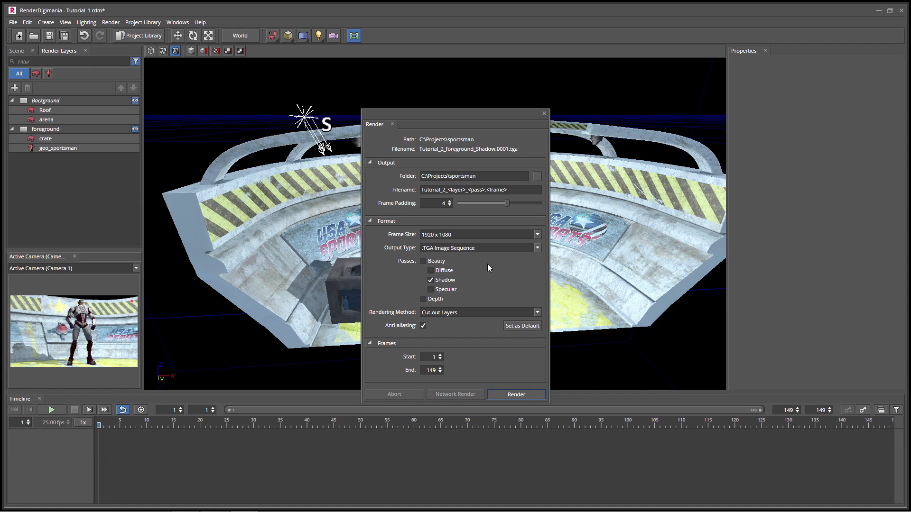
{"action": "left_click", "coordinate": [537, 247]}
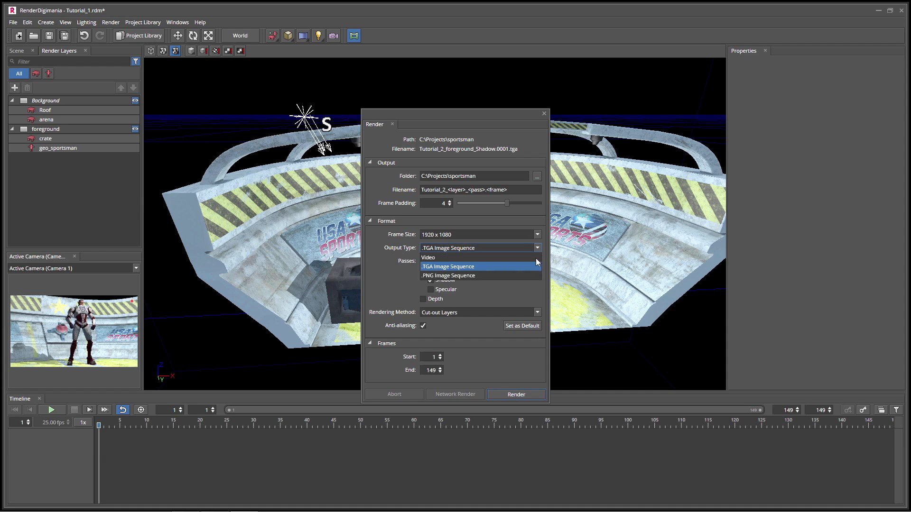
{"action": "left_click", "coordinate": [535, 289]}
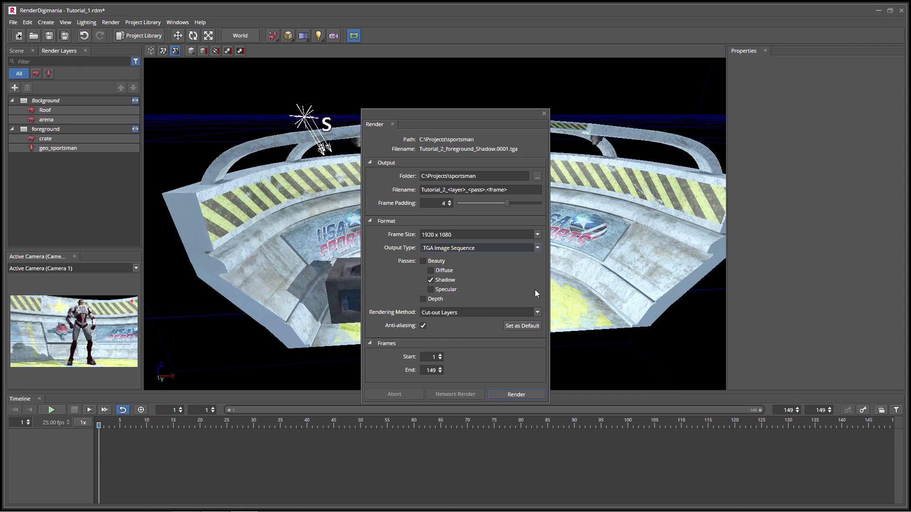
Add the Beauty and Depth render passes, choose the rendering method and close the render settings
{"action": "left_click", "coordinate": [423, 261]}
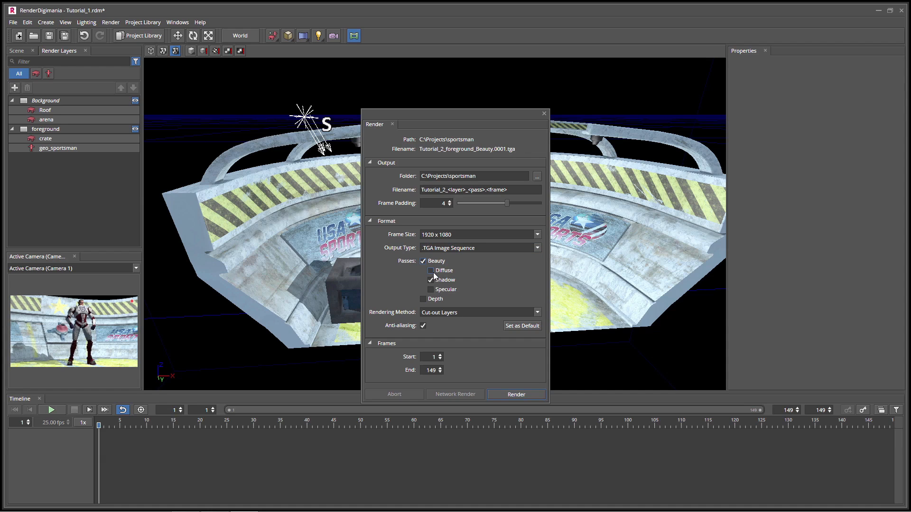
{"action": "left_click", "coordinate": [426, 300]}
{"action": "left_click", "coordinate": [537, 312]}
{"action": "left_click", "coordinate": [497, 339]}
{"action": "left_click", "coordinate": [544, 114]}
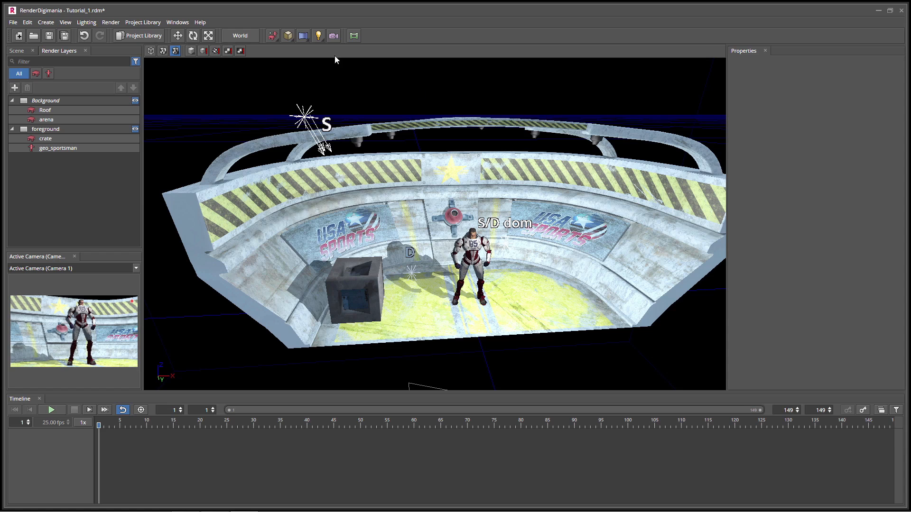
Add a cube primitive and scale it into a flat slab over the arena floor, 5.0 in X and Y and about 0.3 in Z
{"action": "left_click", "coordinate": [289, 36]}
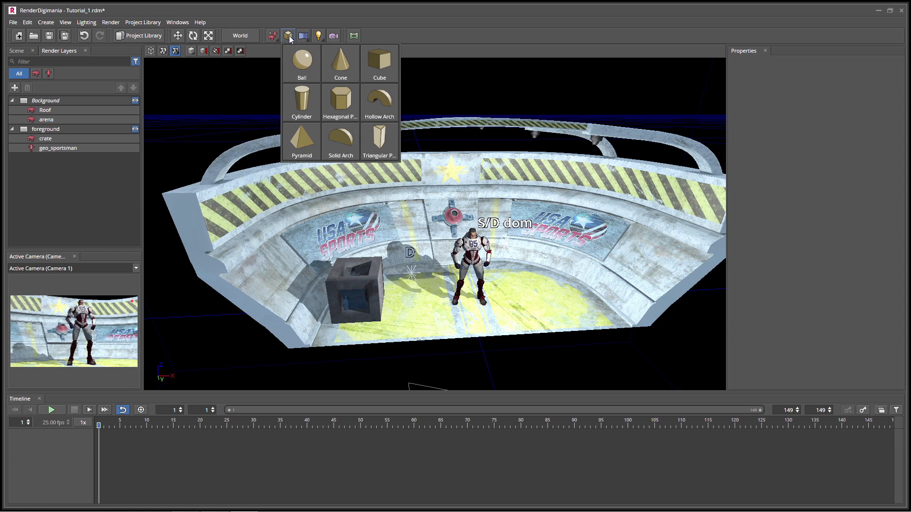
{"action": "left_click", "coordinate": [376, 67]}
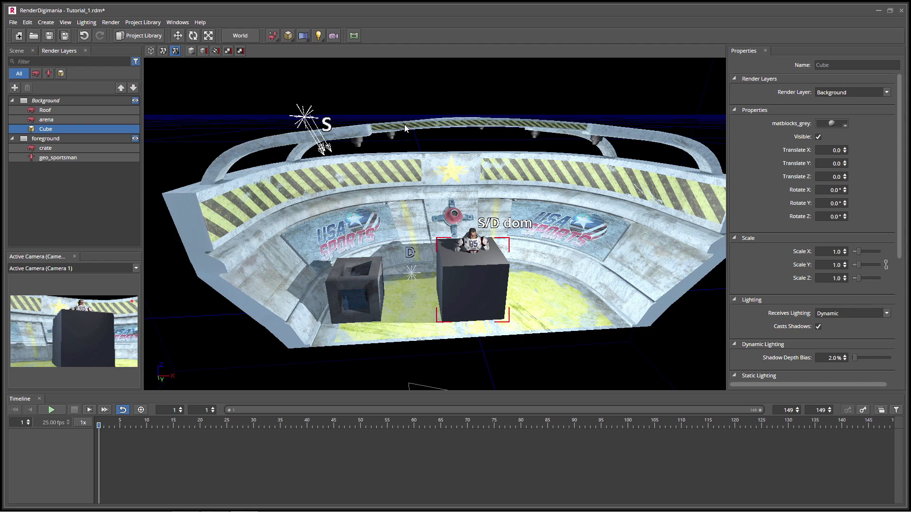
{"action": "left_click_drag", "start_coordinate": [620, 233], "coordinate": [489, 261], "text": "alt"}
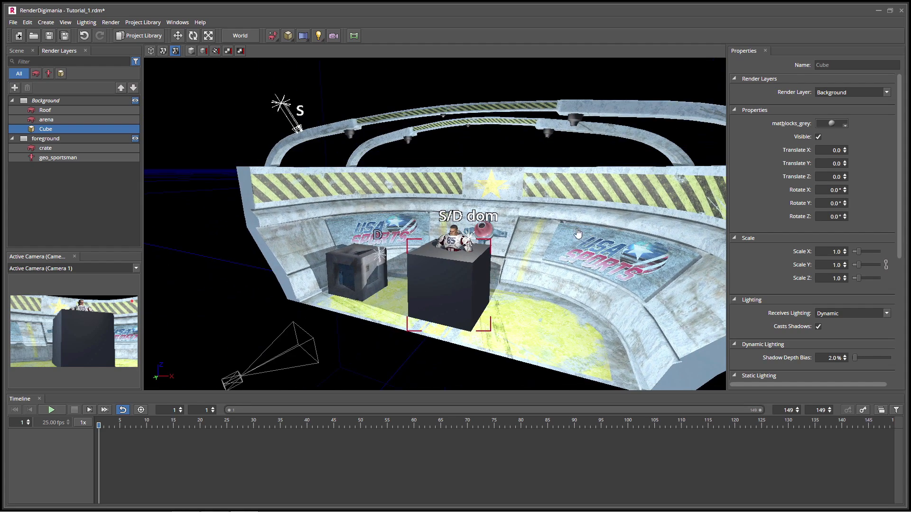
{"action": "left_click", "coordinate": [208, 35]}
{"action": "left_click_drag", "start_coordinate": [500, 310], "coordinate": [617, 285]}
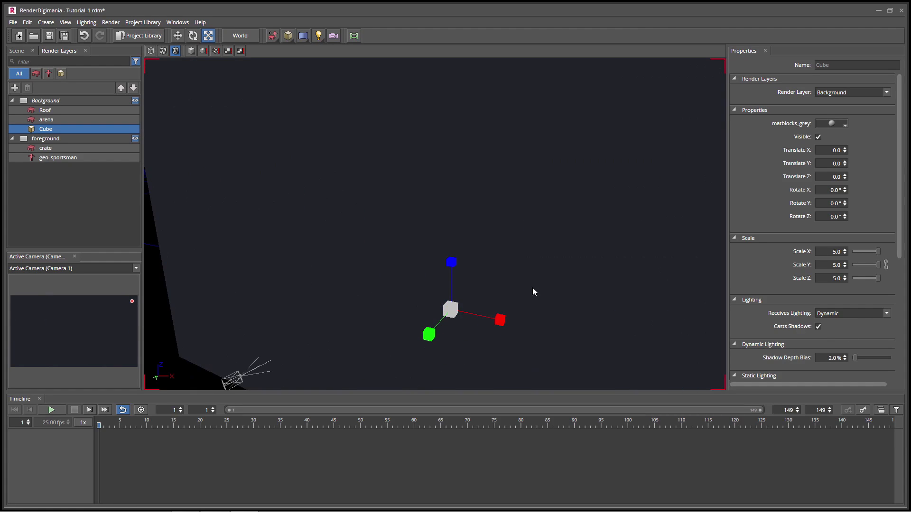
{"action": "left_click_drag", "start_coordinate": [450, 262], "coordinate": [435, 428]}
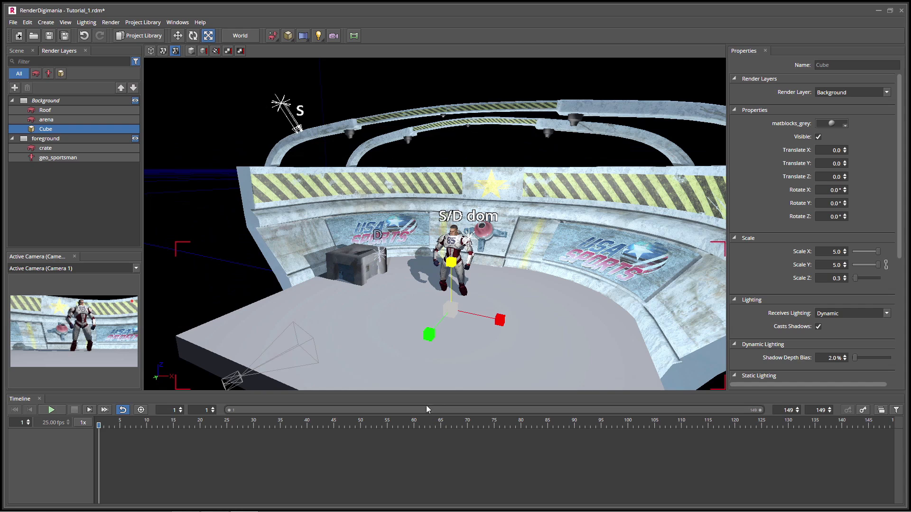
{"action": "left_click", "coordinate": [204, 38]}
Exclude the Cube from crate_light in the light channels
{"action": "left_click", "coordinate": [86, 23]}
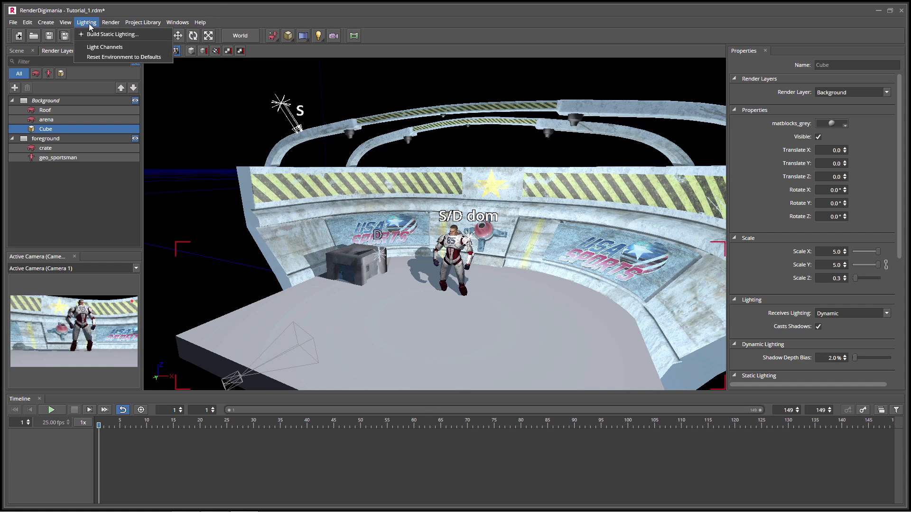
{"action": "left_click", "coordinate": [96, 55]}
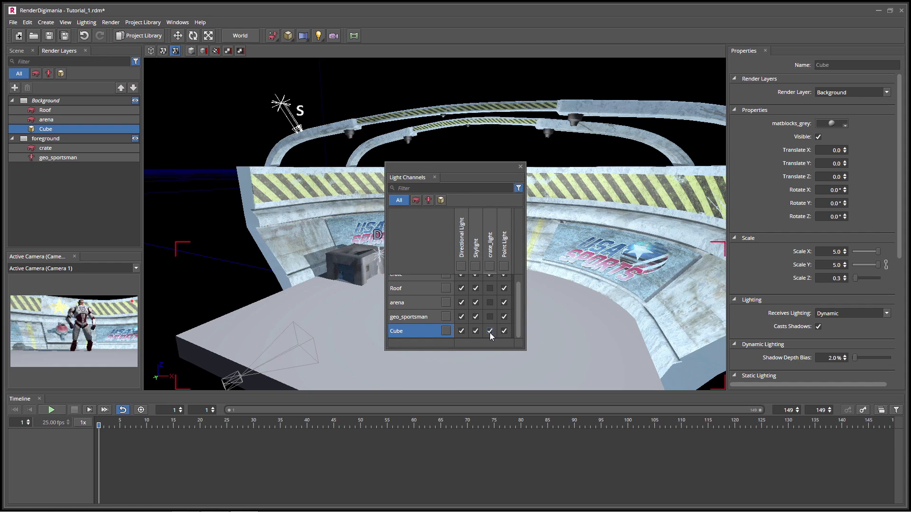
{"action": "left_click", "coordinate": [490, 331]}
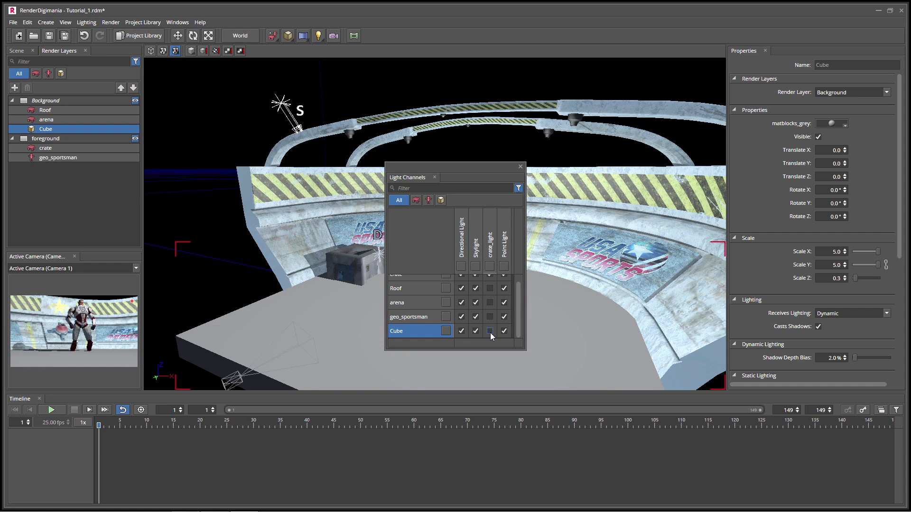
{"action": "left_click", "coordinate": [520, 167]}
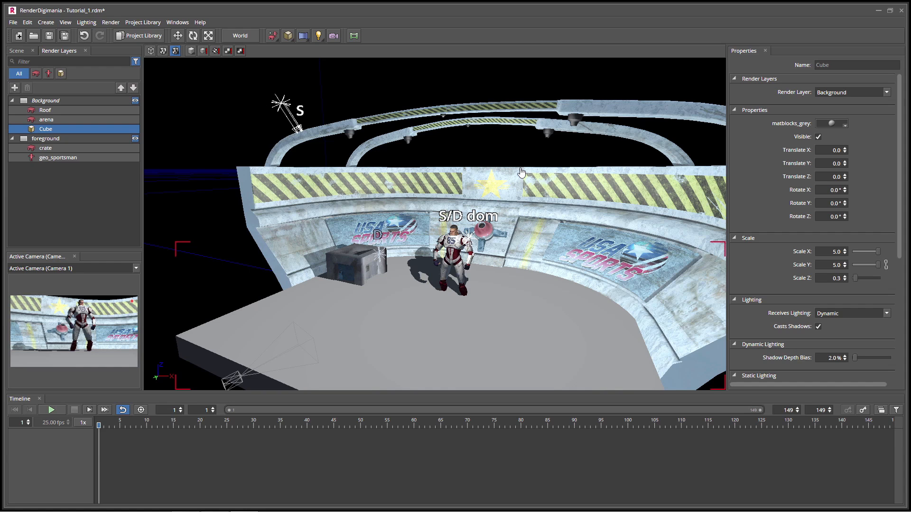
Create a new package named Tutorial_2 in the sportsman project library
{"action": "left_click", "coordinate": [140, 37]}
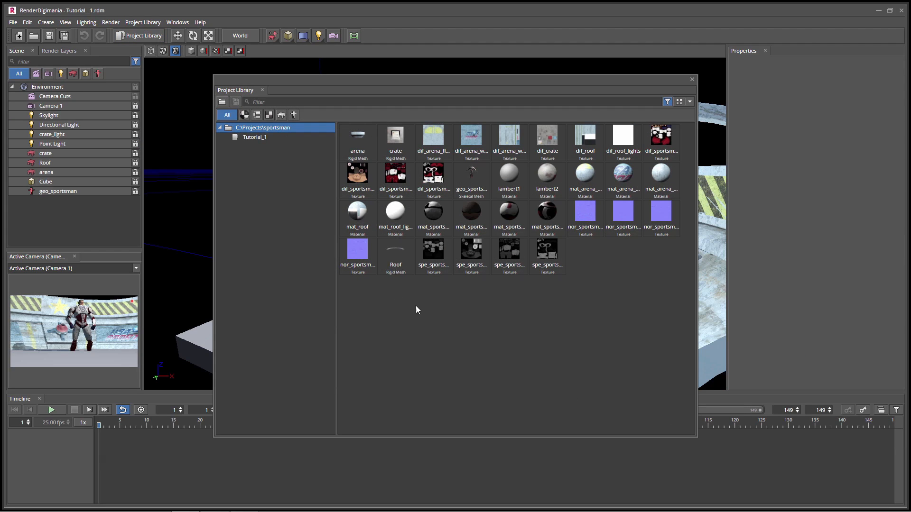
{"action": "right_click", "coordinate": [250, 170]}
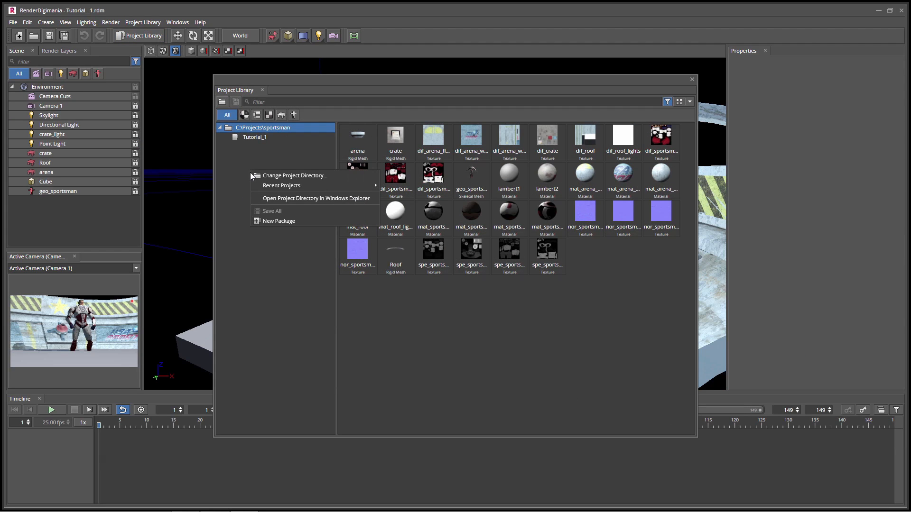
{"action": "left_click", "coordinate": [272, 222]}
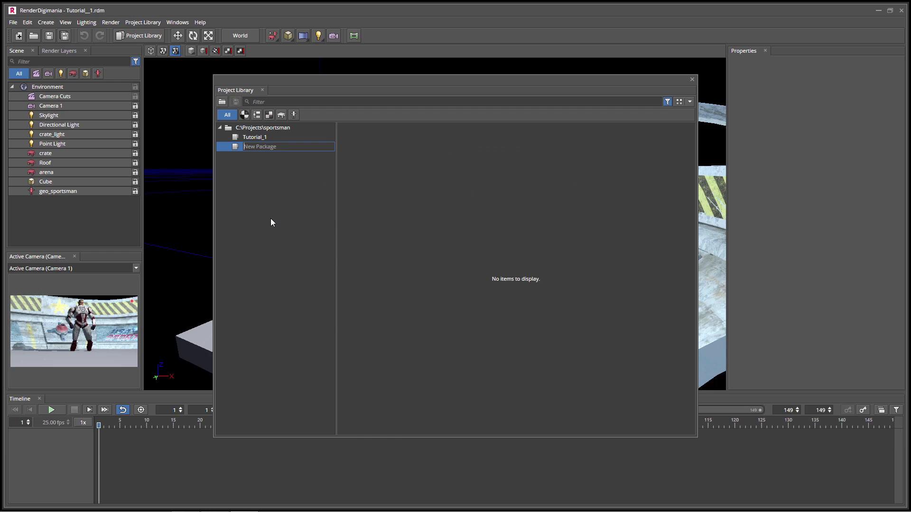
{"action": "type", "text": "Tutorial_2"}
{"action": "key", "text": "Return"}
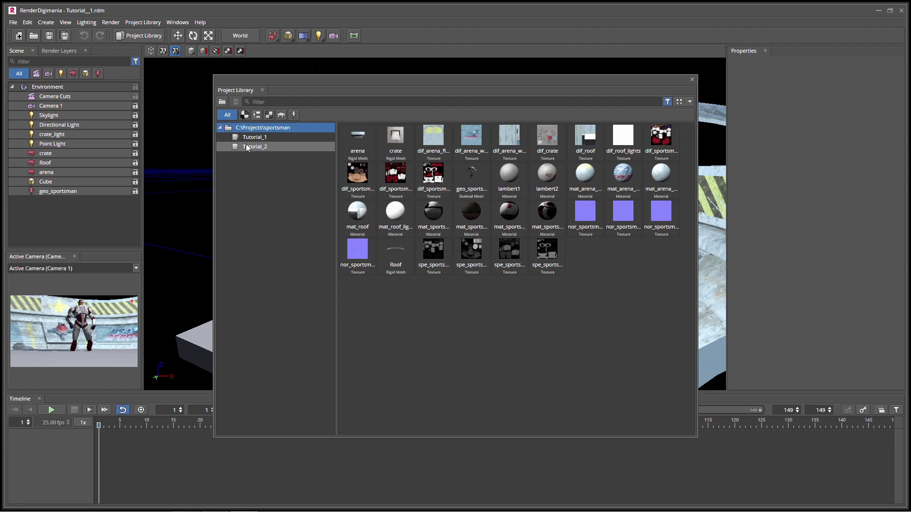
Create a material named water_T2 in the Tutorial_2 package, based on the Basic package's Water template
{"action": "left_click", "coordinate": [246, 148]}
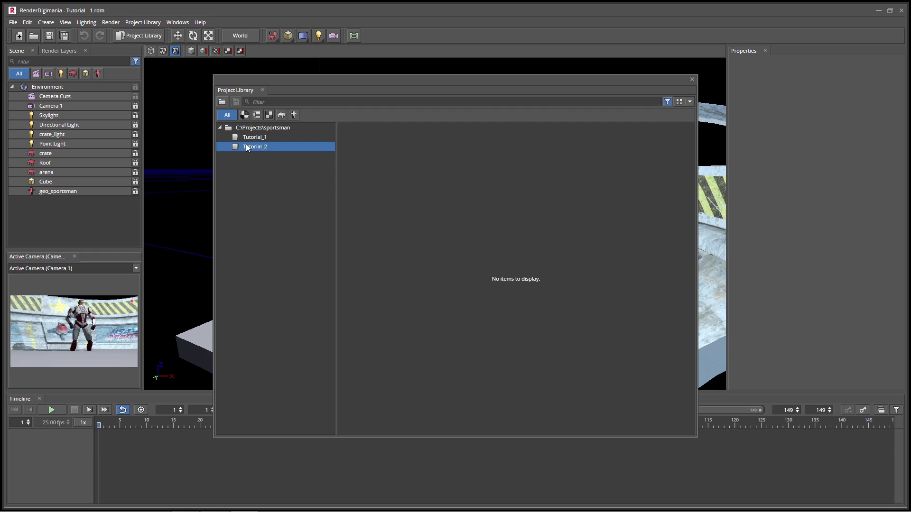
{"action": "right_click", "coordinate": [372, 151]}
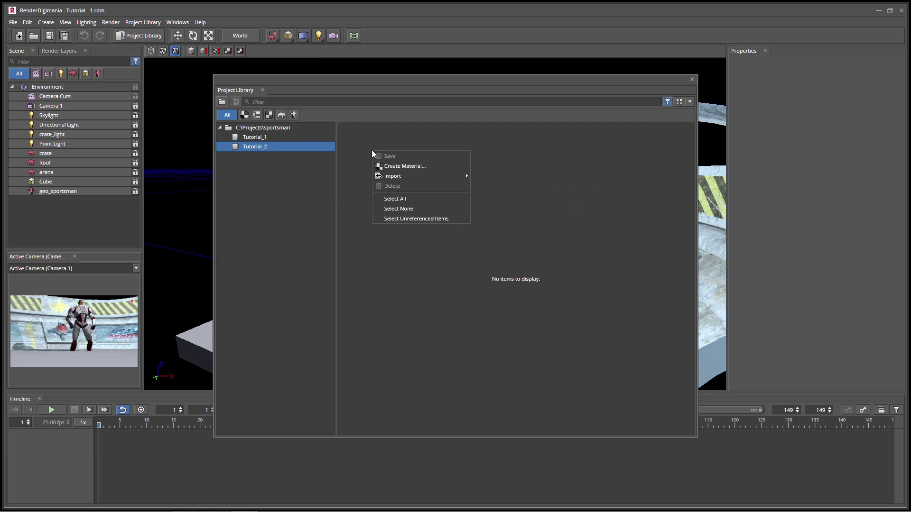
{"action": "left_click", "coordinate": [395, 169]}
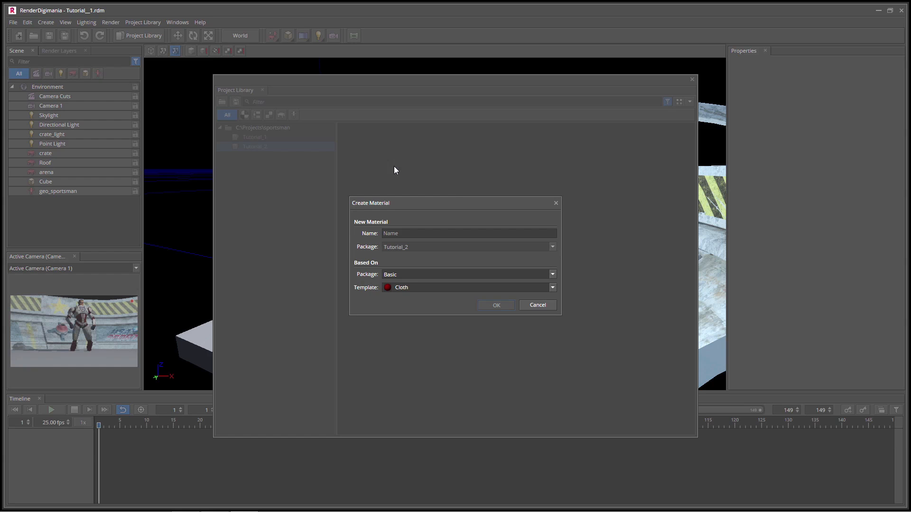
{"action": "left_click", "coordinate": [552, 288]}
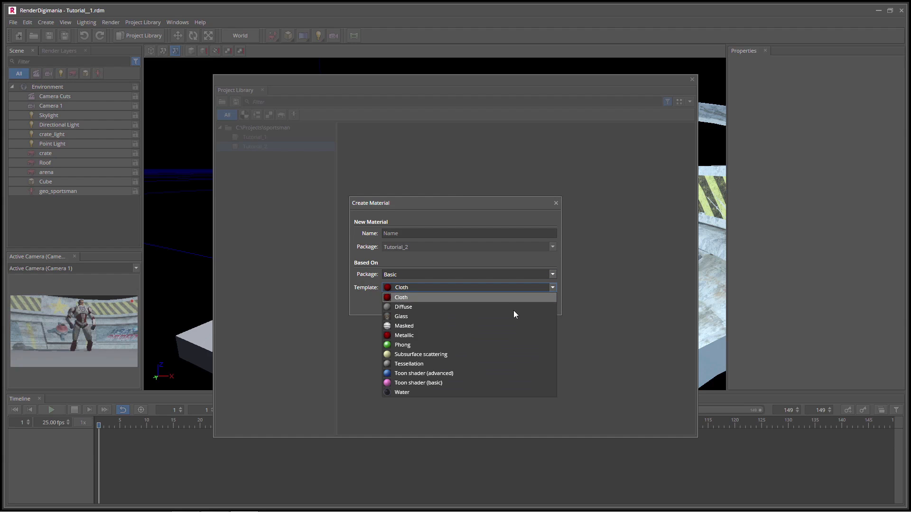
{"action": "left_click", "coordinate": [433, 391]}
{"action": "left_click", "coordinate": [404, 233]}
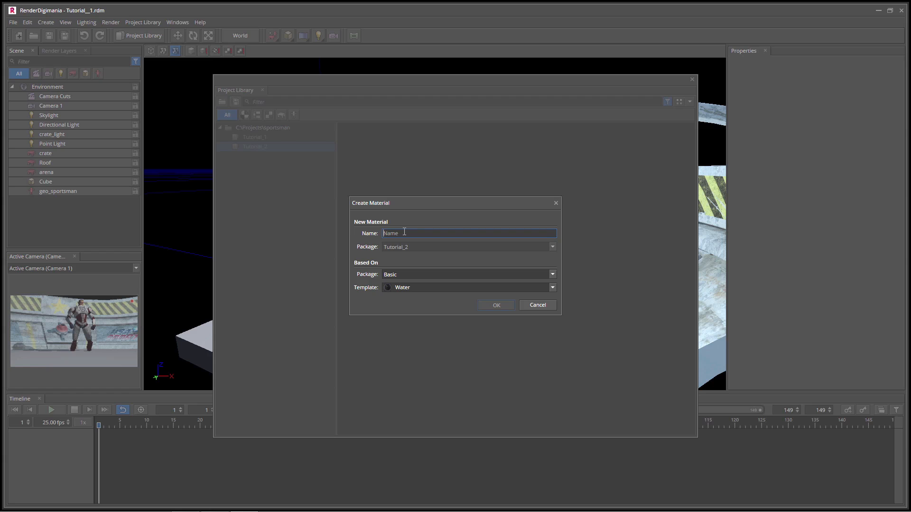
{"action": "type", "text": "water"}
{"action": "type", "text": "_Tu"}
{"action": "key", "text": "Return"}
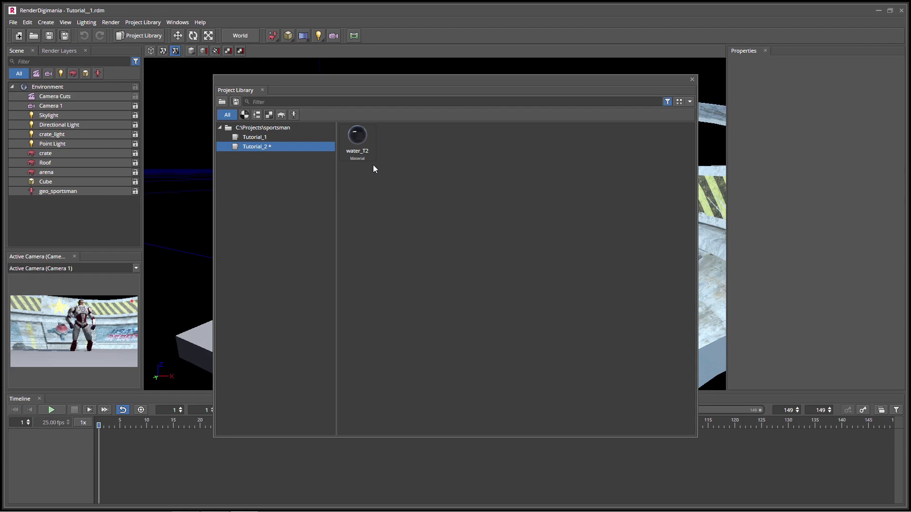
Open the water_T2 material for editing and set its displacement strength to 15%
{"action": "double_click", "coordinate": [357, 137]}
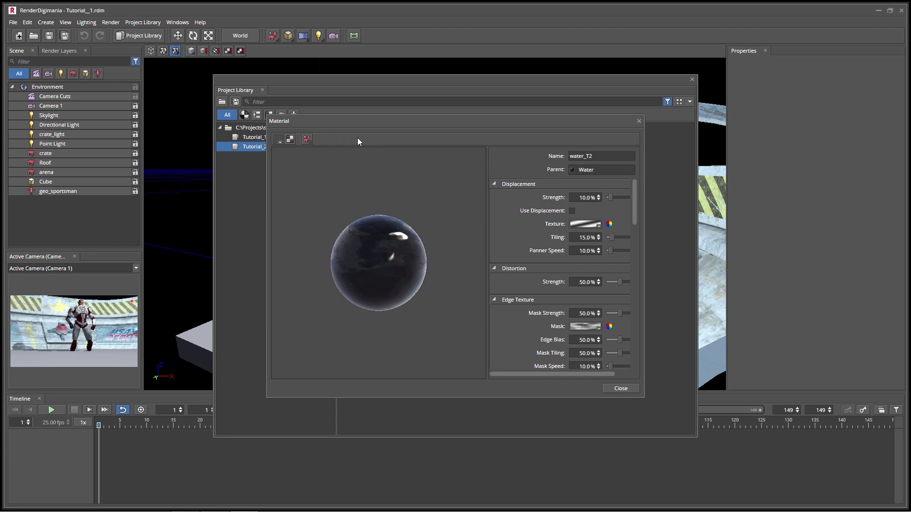
{"action": "left_click", "coordinate": [580, 197]}
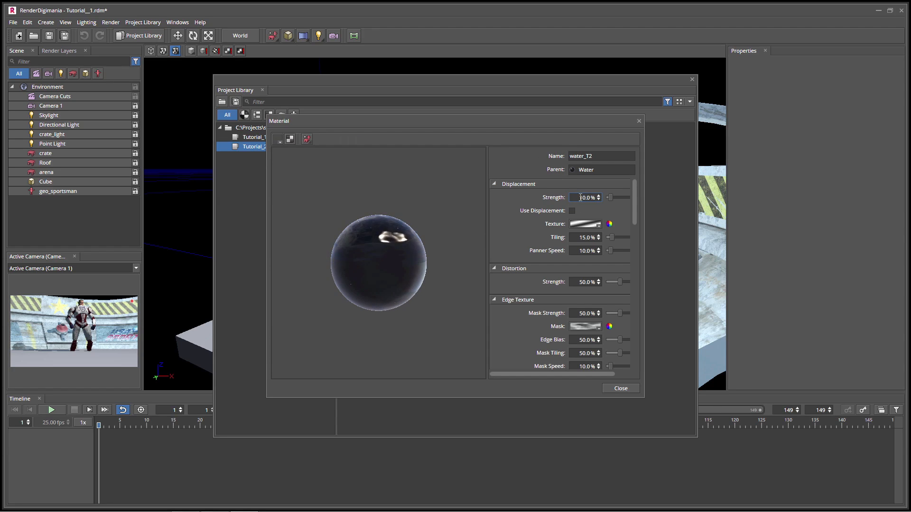
{"action": "key", "text": "Delete"}
{"action": "key", "text": "Delete"}
{"action": "type", "text": "15"}
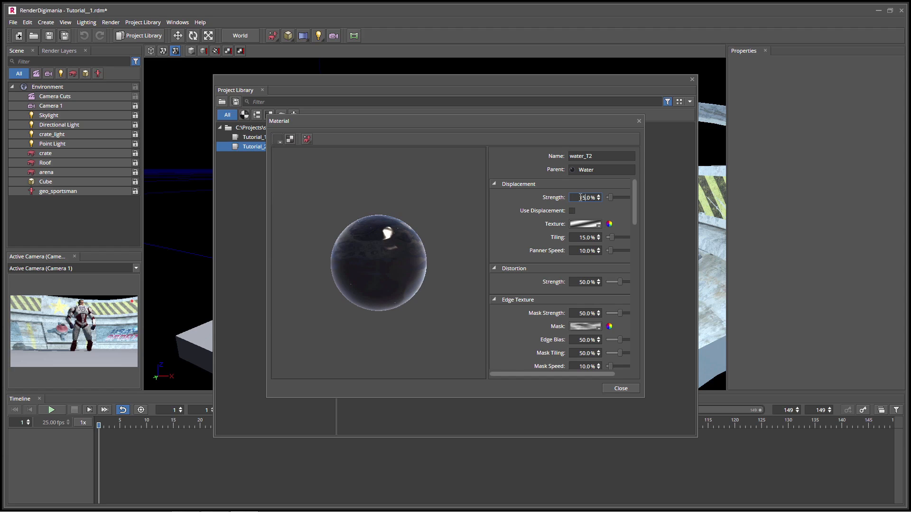
Set the water_T2 displacement tiling to 50% and its panner speed to 50%
{"action": "left_click", "coordinate": [580, 237]}
{"action": "key", "text": "Delete"}
{"action": "key", "text": "Delete"}
{"action": "type", "text": "50"}
{"action": "left_click", "coordinate": [577, 252]}
{"action": "key", "text": "Delete"}
{"action": "type", "text": "50"}
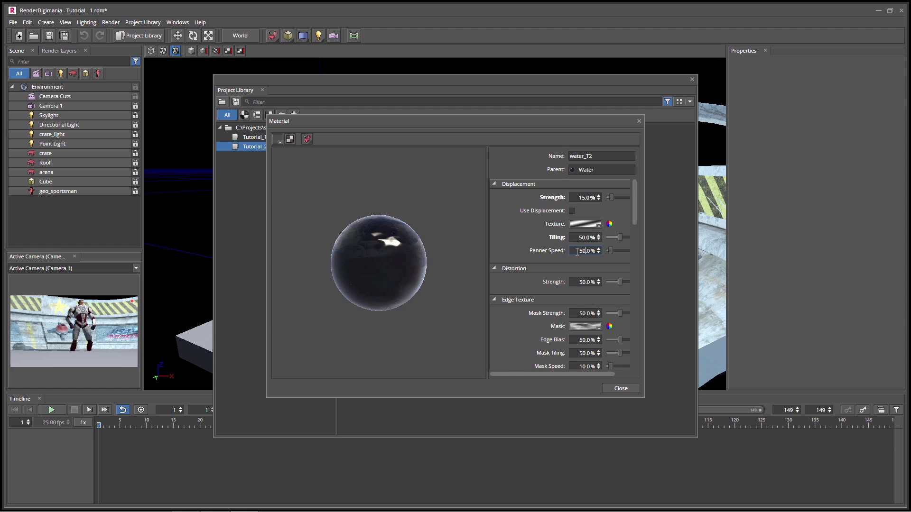
Enable displacement on the water_T2 material and set its distortion strength to 25%
{"action": "left_click", "coordinate": [572, 211]}
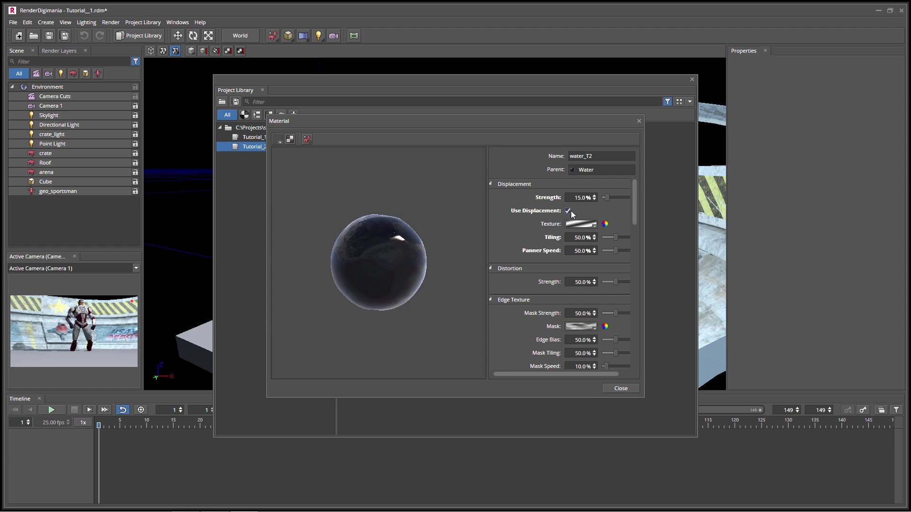
{"action": "left_click_drag", "start_coordinate": [633, 210], "coordinate": [636, 227]}
{"action": "left_click", "coordinate": [580, 221]}
{"action": "key", "text": "Delete"}
{"action": "key", "text": "Delete"}
{"action": "key", "text": "Delete"}
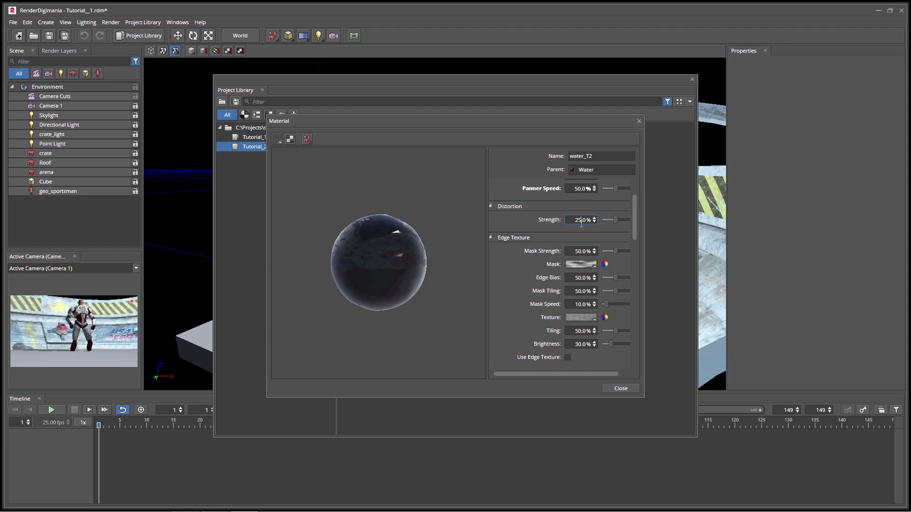
Set the water_T2 edge bias to 30%, mask tiling to 80% and mask speed to 75%, and enable the edge texture
{"action": "left_click_drag", "start_coordinate": [636, 227], "coordinate": [633, 239]}
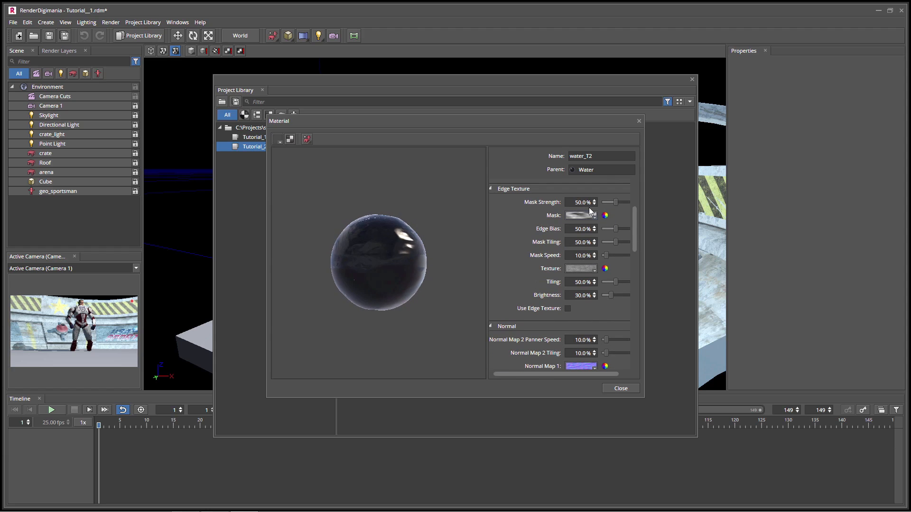
{"action": "left_click", "coordinate": [576, 230]}
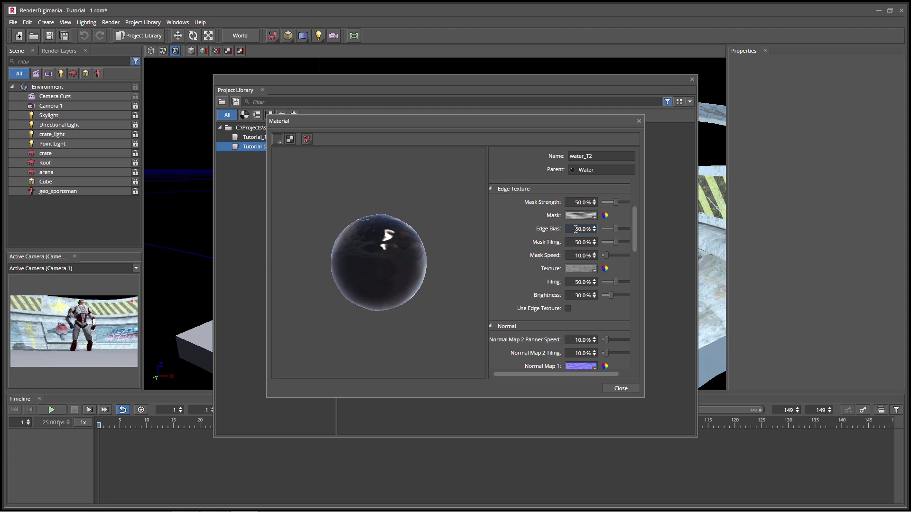
{"action": "key", "text": "BackSpace"}
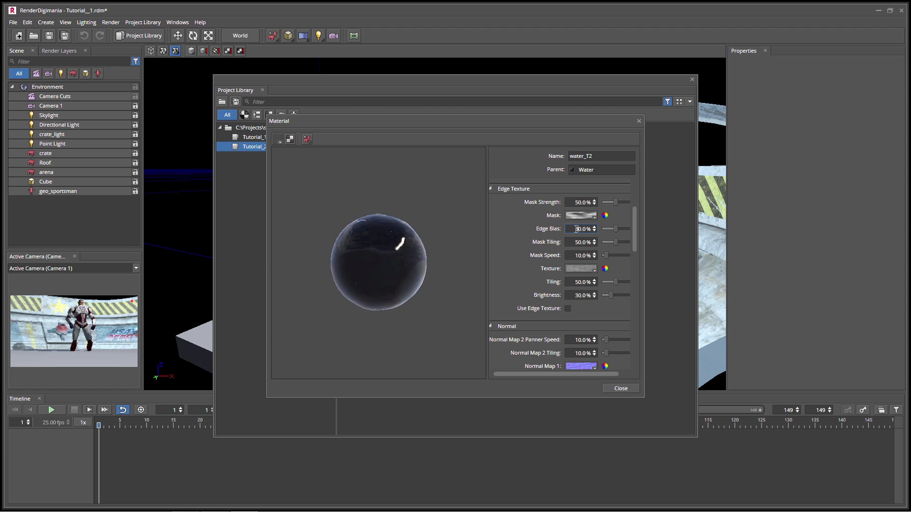
{"action": "left_click", "coordinate": [576, 242]}
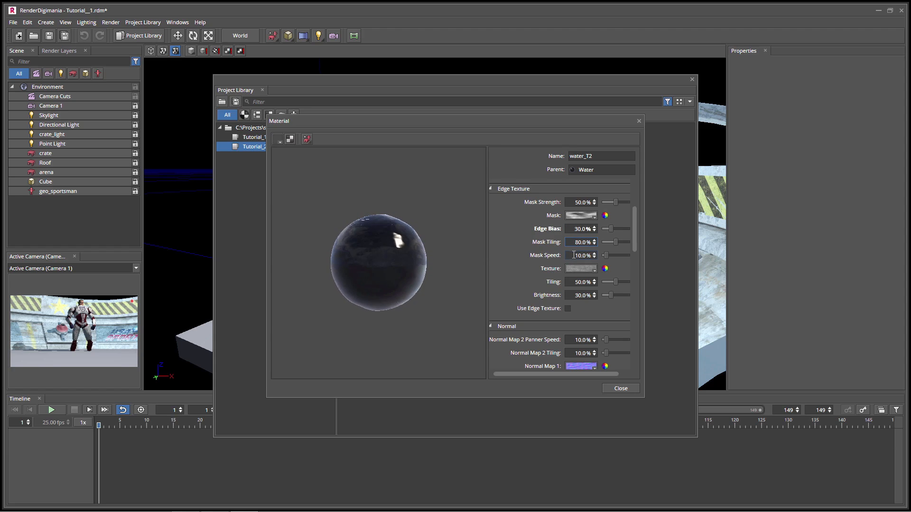
{"action": "left_click", "coordinate": [576, 255]}
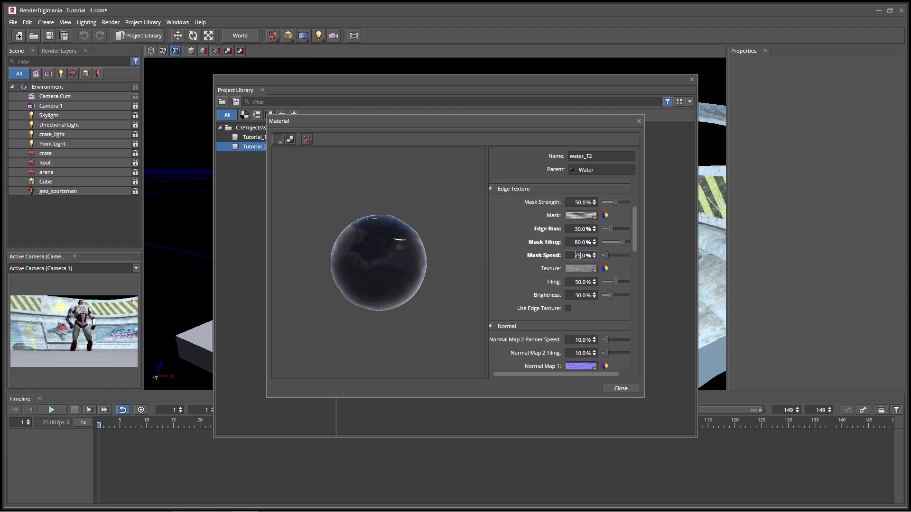
{"action": "left_click", "coordinate": [568, 310]}
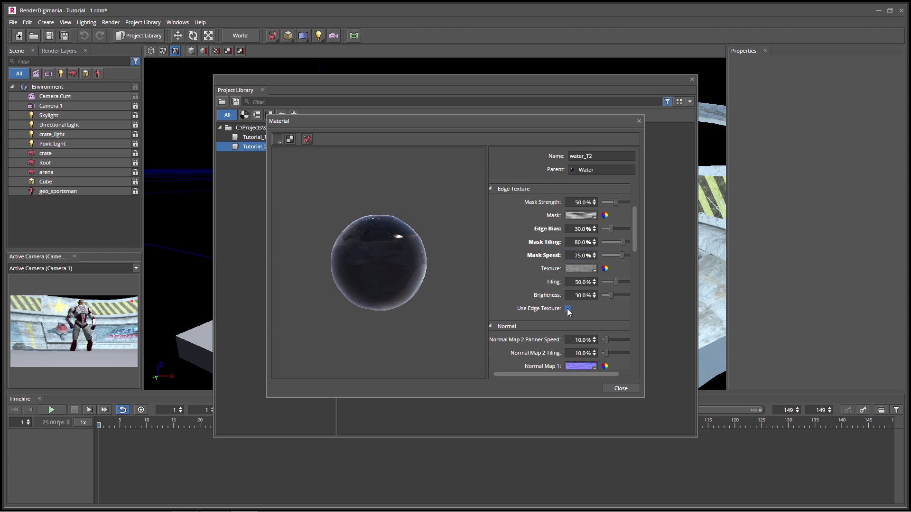
{"action": "left_click", "coordinate": [568, 309]}
Set the panner speeds of both water_T2 normal maps to 50%
{"action": "scroll", "coordinate": [634, 247], "scroll_direction": "down", "scroll_amount": 5}
{"action": "scroll", "coordinate": [634, 275], "scroll_direction": "down", "scroll_amount": 2}
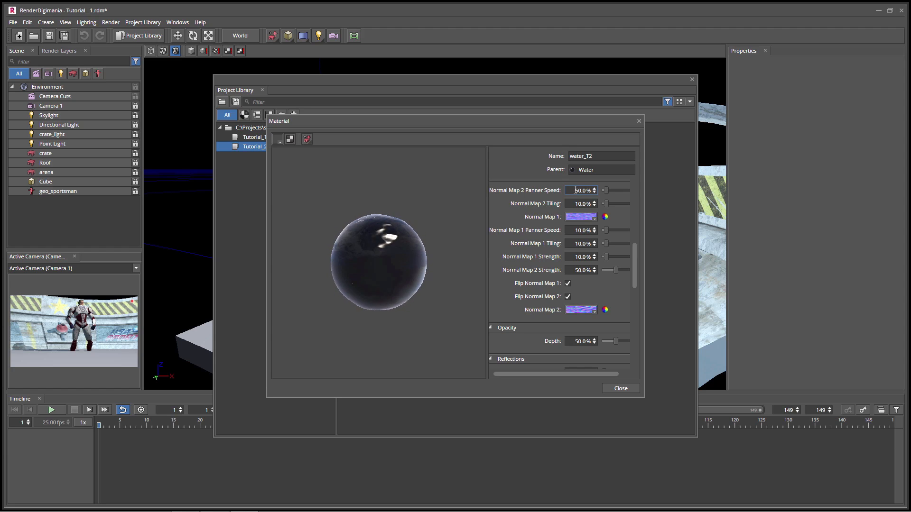
{"action": "double_click", "coordinate": [574, 230]}
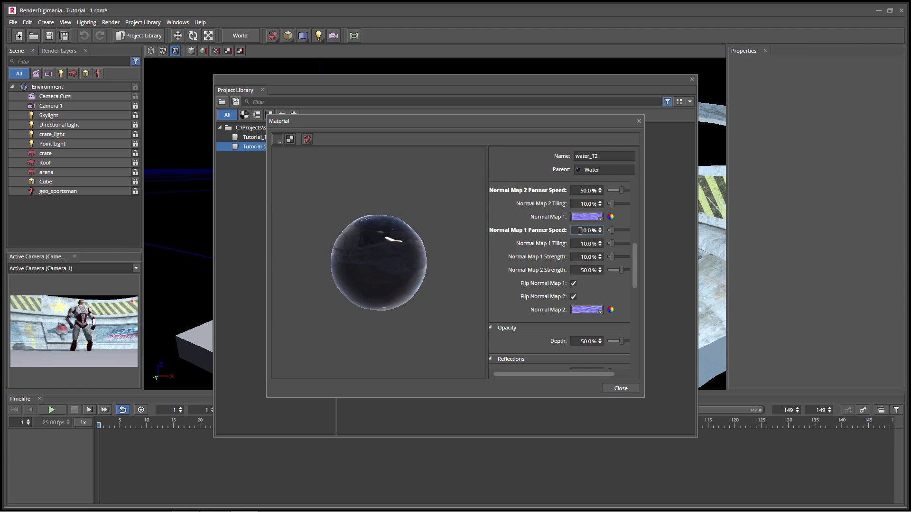
{"action": "key", "text": "Delete"}
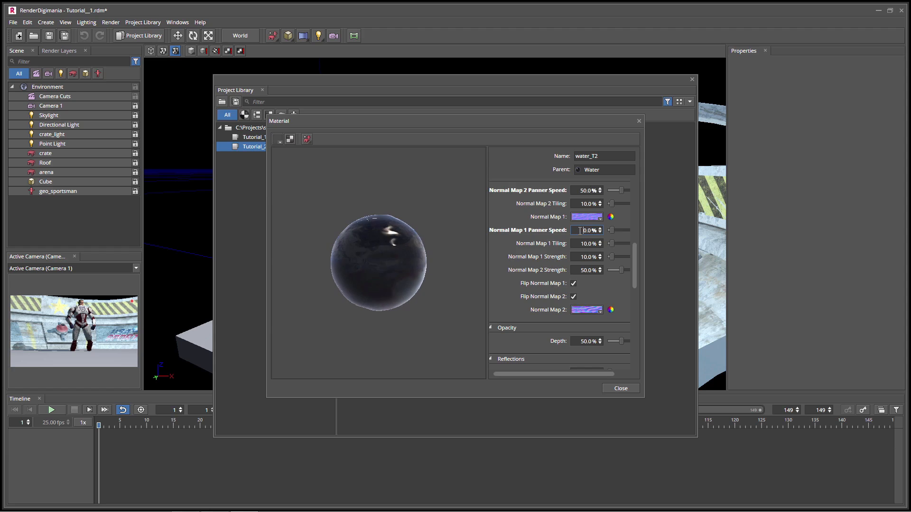
Set the water_T2 normal map 2 tiling to 60% and change the normal map 1 tiling
{"action": "left_click", "coordinate": [581, 204]}
{"action": "key", "text": "Delete"}
{"action": "left_click", "coordinate": [582, 243]}
{"action": "key", "text": "Delete"}
{"action": "type", "text": "1"}
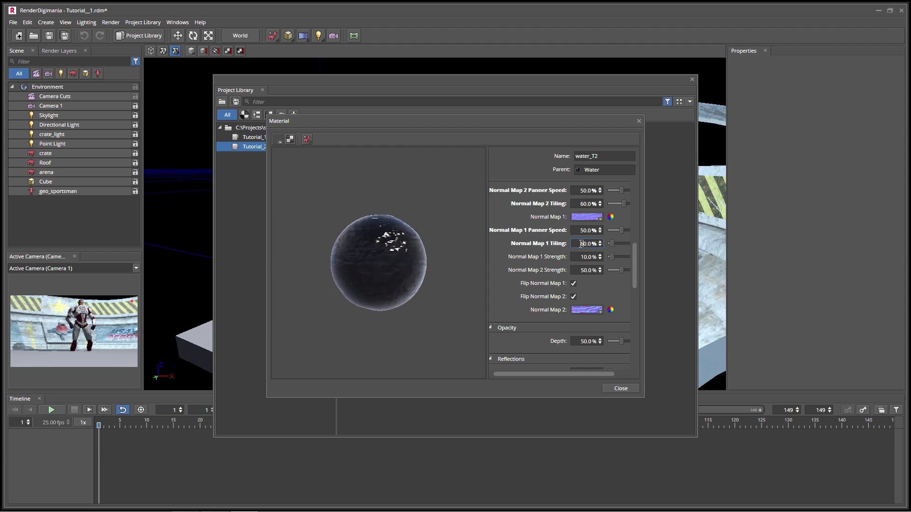
Set the water_T2 opacity depth to 70% and close the material editor
{"action": "left_click_drag", "start_coordinate": [635, 263], "coordinate": [637, 287]}
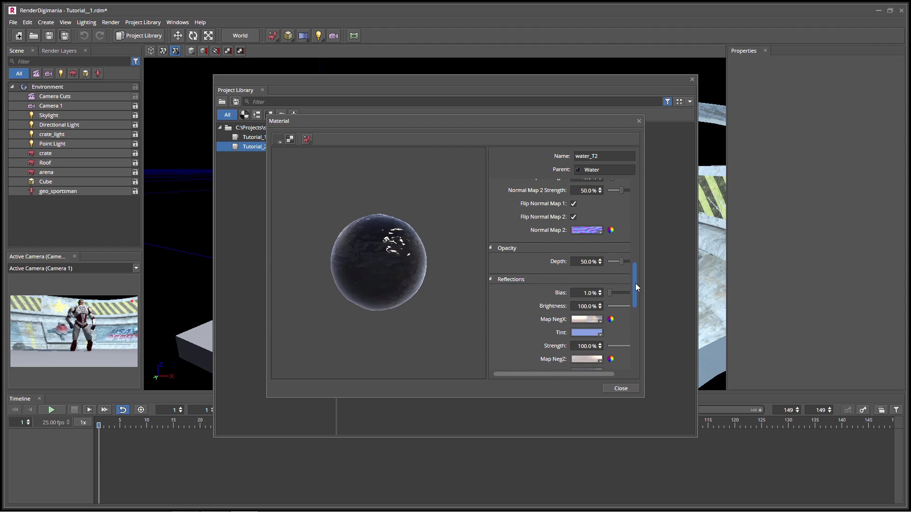
{"action": "left_click", "coordinate": [581, 261]}
{"action": "key", "text": "Delete"}
{"action": "type", "text": "7"}
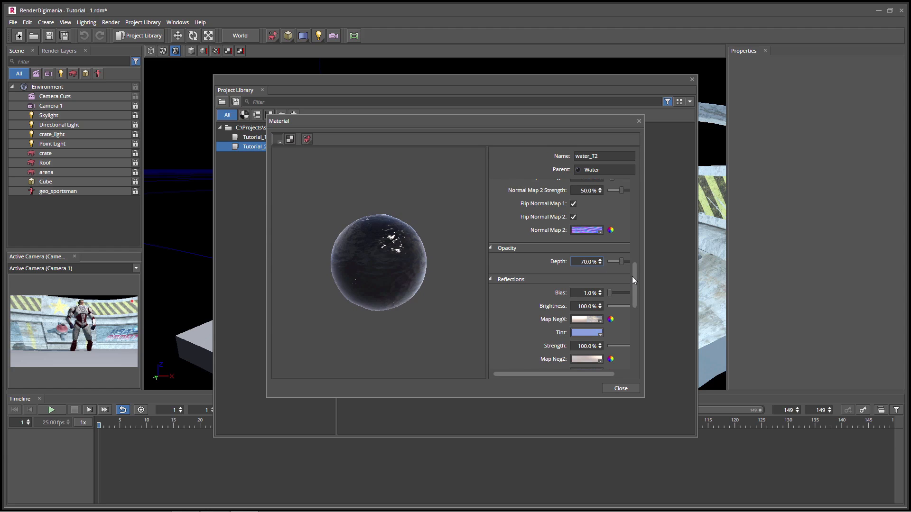
{"action": "left_click_drag", "start_coordinate": [634, 285], "coordinate": [640, 350]}
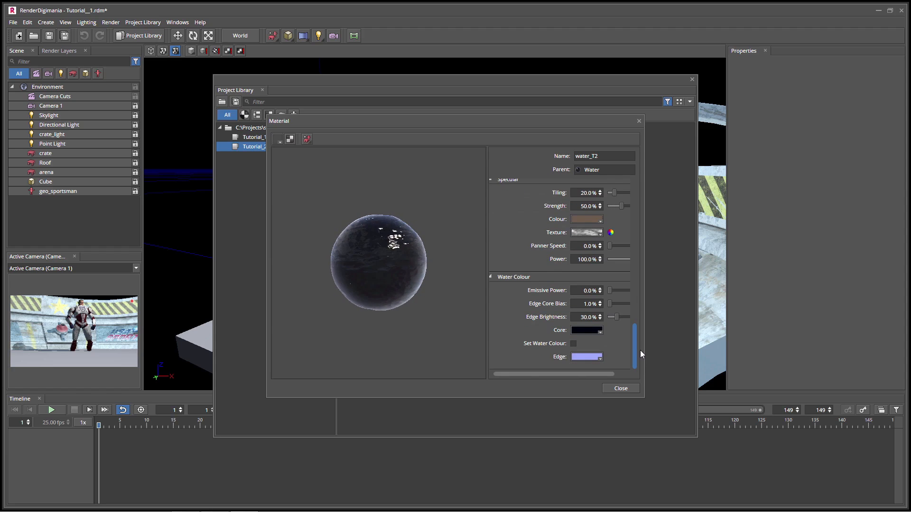
{"action": "left_click", "coordinate": [628, 387]}
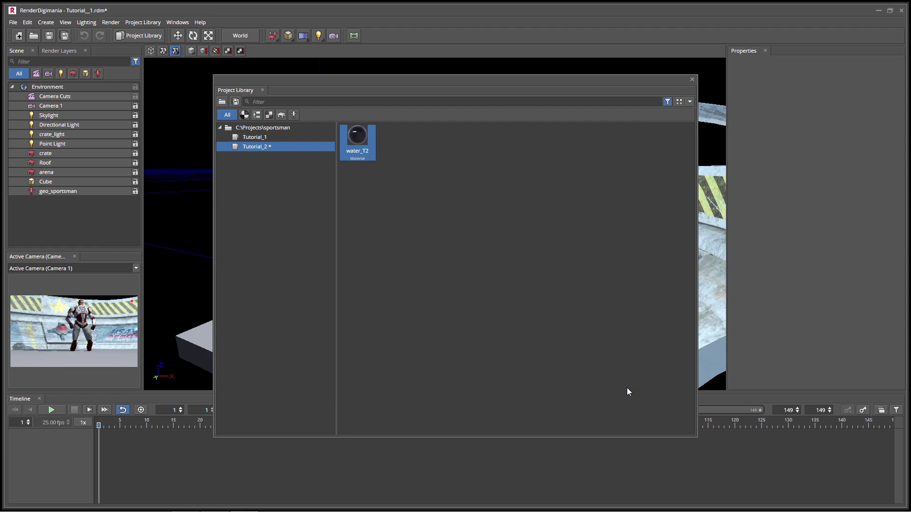
Save the Tutorial_2 package and close the project library
{"action": "right_click", "coordinate": [250, 147]}
{"action": "left_click", "coordinate": [261, 155]}
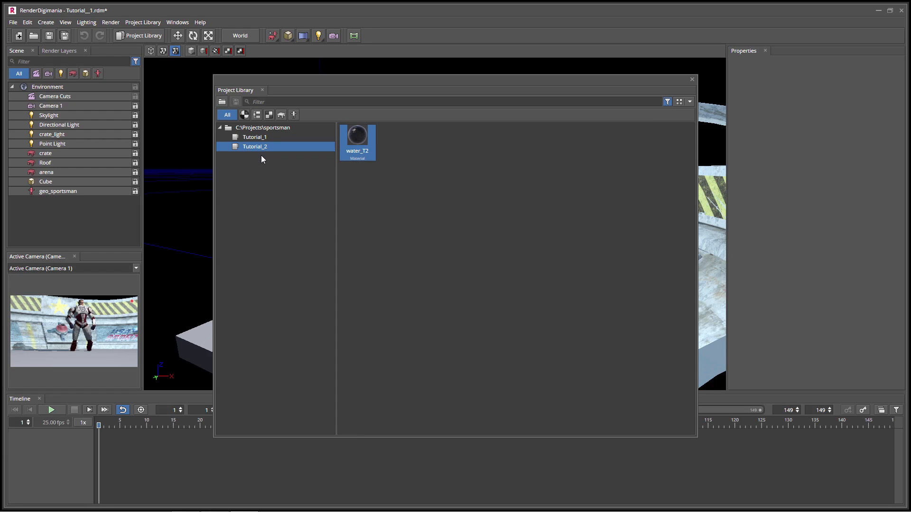
{"action": "left_click", "coordinate": [692, 79]}
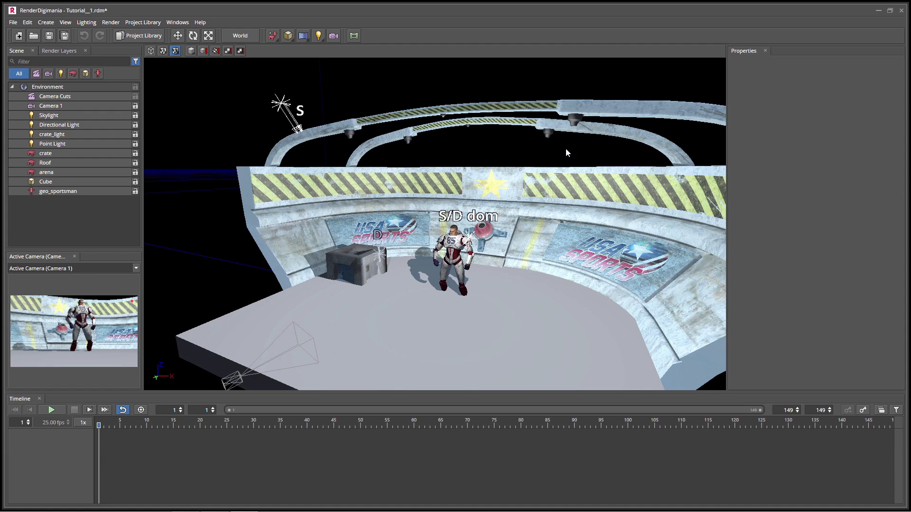
Apply the water_T2 material from the Tutorial_2 package to the floor cube
{"action": "left_click", "coordinate": [548, 366]}
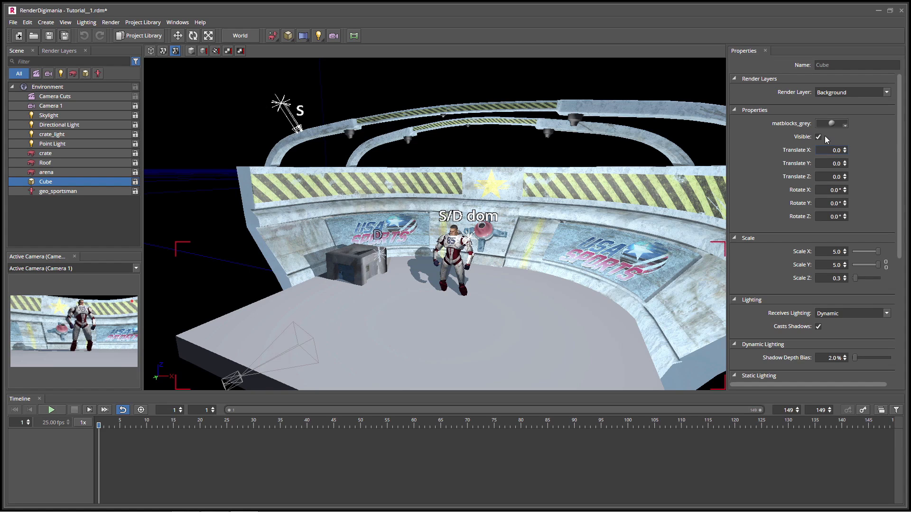
{"action": "left_click", "coordinate": [829, 123]}
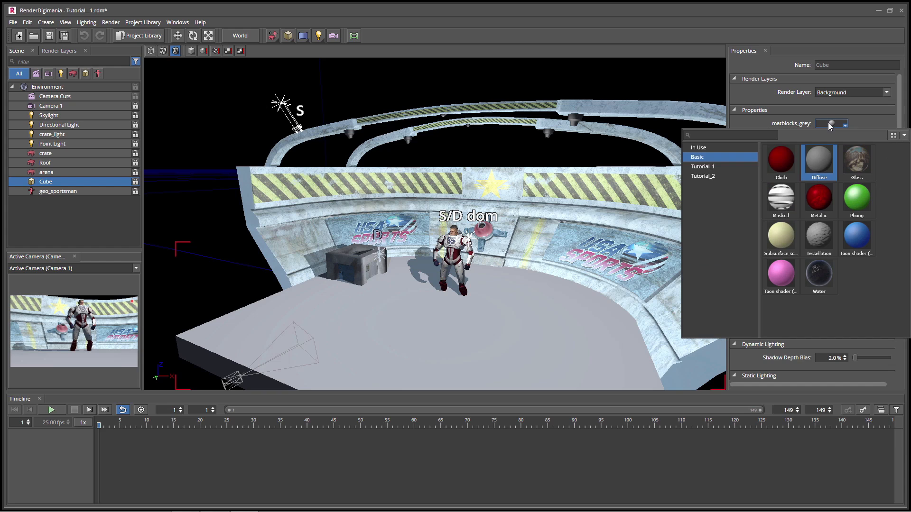
{"action": "left_click", "coordinate": [709, 176]}
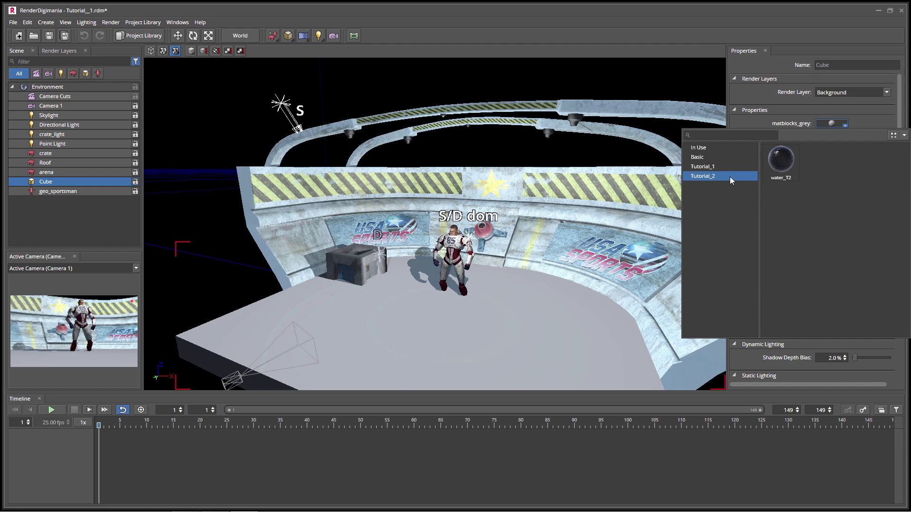
{"action": "left_click", "coordinate": [773, 162]}
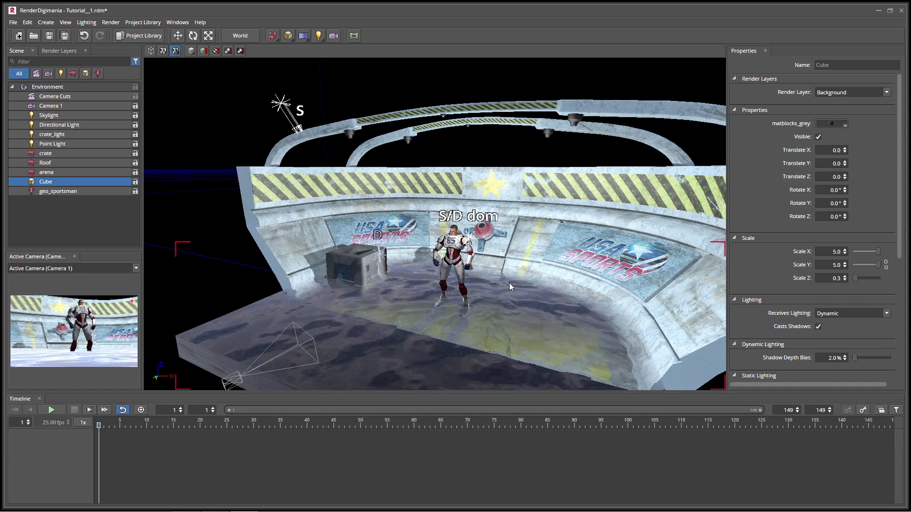
{"action": "left_click_drag", "start_coordinate": [429, 323], "coordinate": [462, 321], "text": "alt"}
{"action": "right_click_drag", "start_coordinate": [529, 215], "coordinate": [546, 275], "text": "alt"}
{"action": "left_click_drag", "start_coordinate": [545, 275], "coordinate": [536, 277], "text": "alt"}
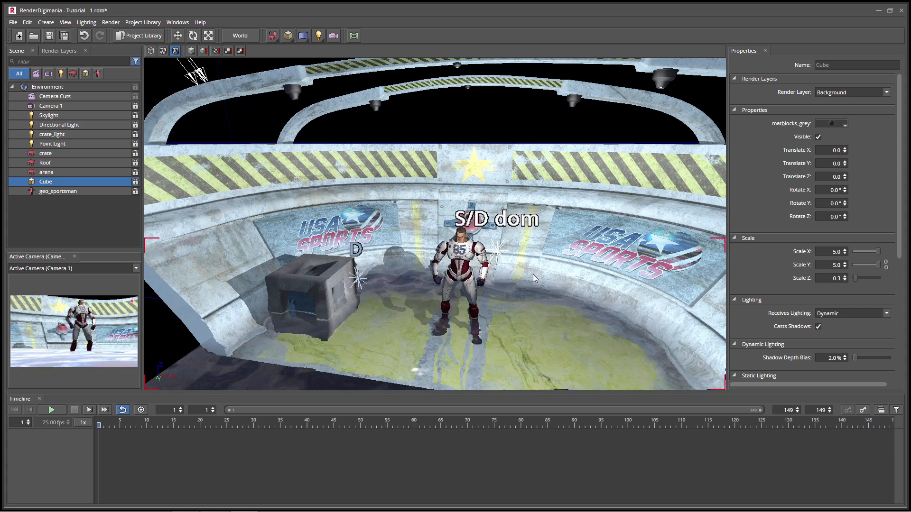